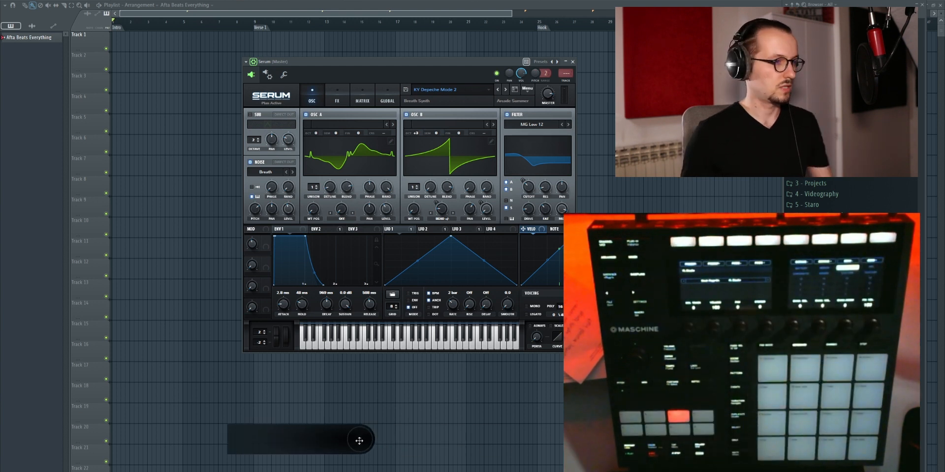
drag(156, 461, 150, 467)
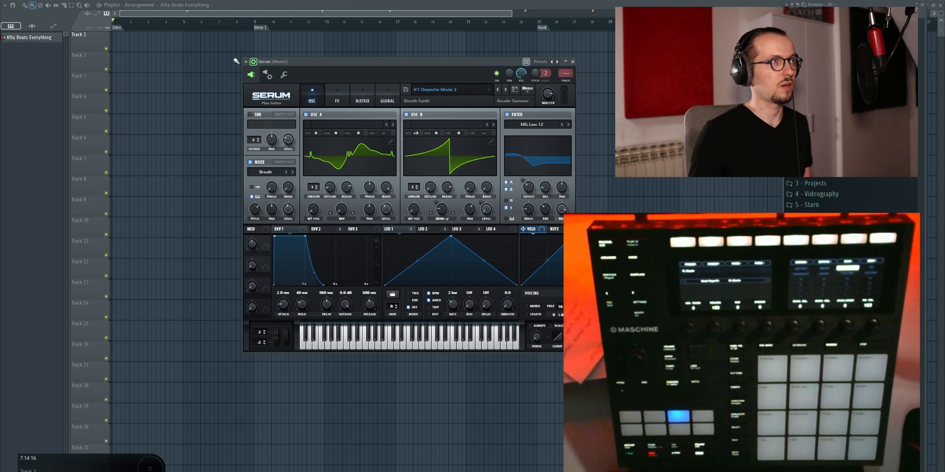
key(super)
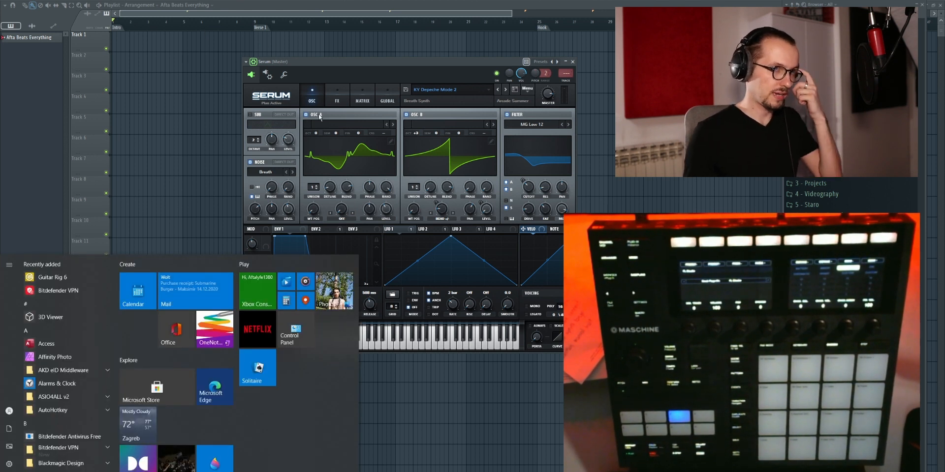
key(super)
key(super)
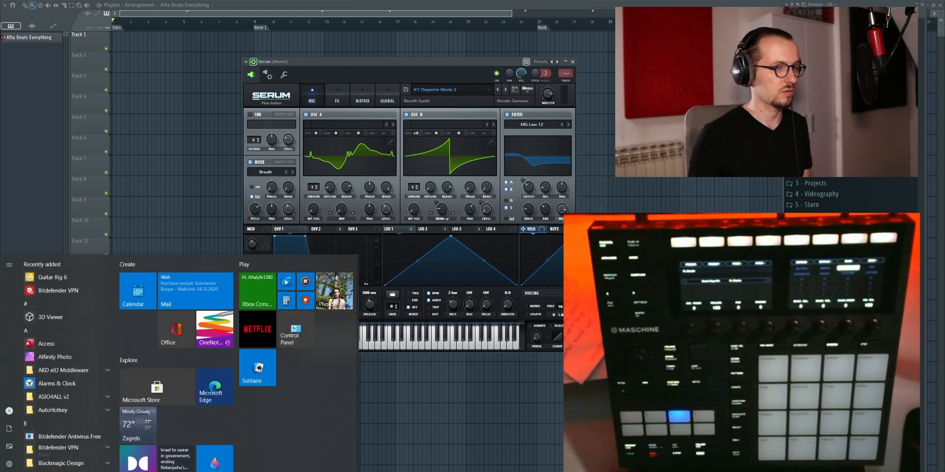
Step: Switch to GitHub Desktop, open the MaschineMK3FLStudioScript repository in File Explorer, and view its Script Files and Controller Editor Template folders
key(alt+Tab)
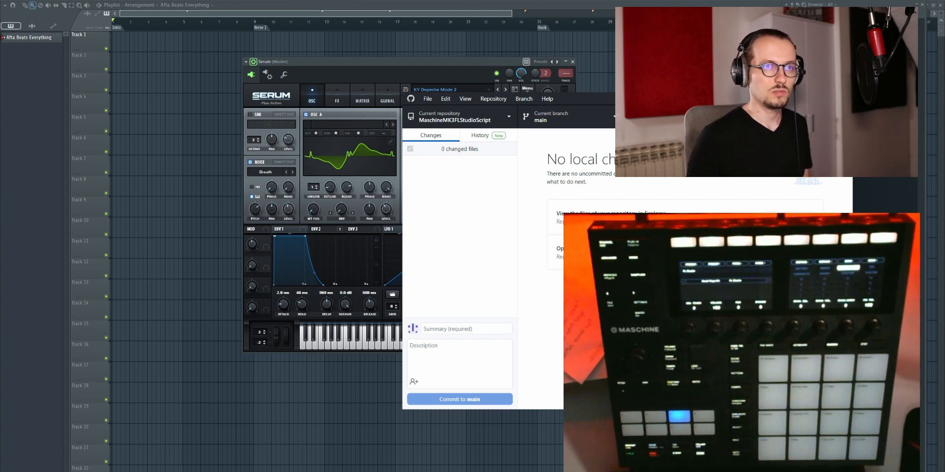
click(792, 217)
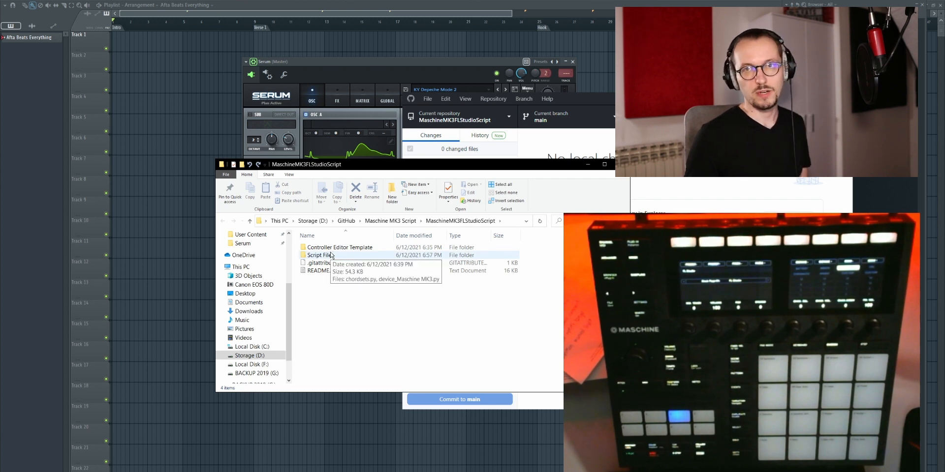
double_click(327, 257)
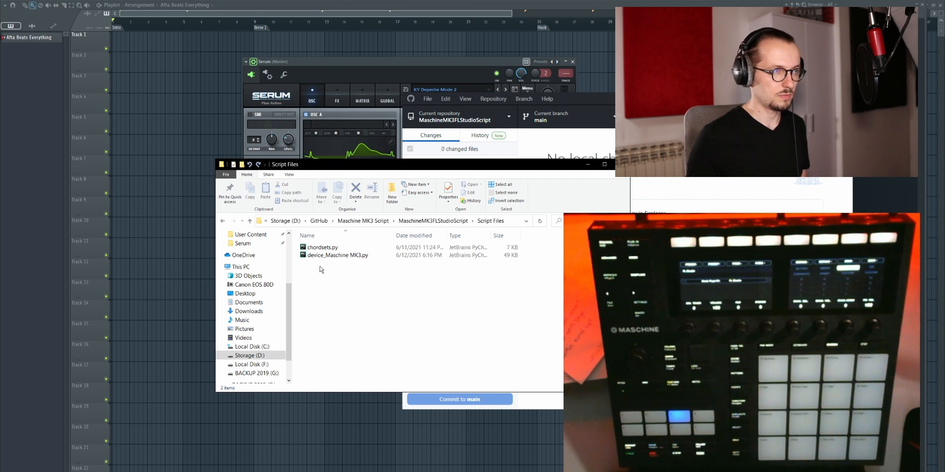
click(250, 221)
double_click(334, 248)
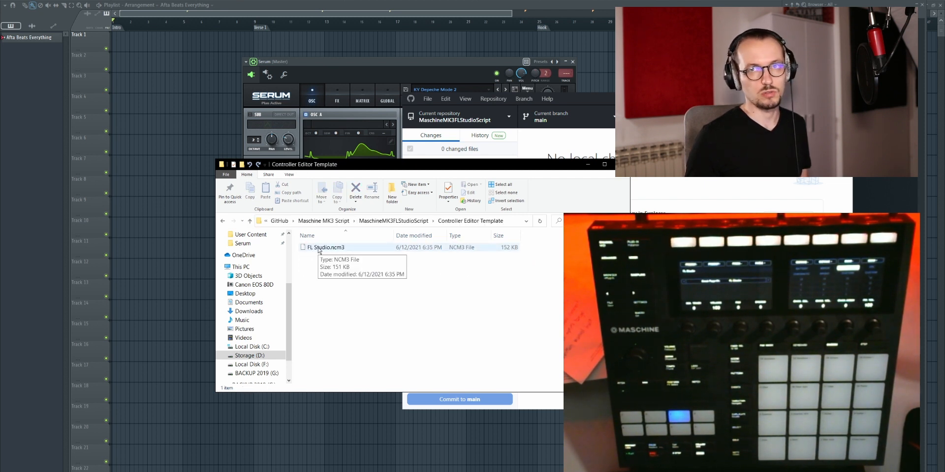
Step: Open Native Instruments Controller Editor and examine the list of available Maschine controller models
key(super)
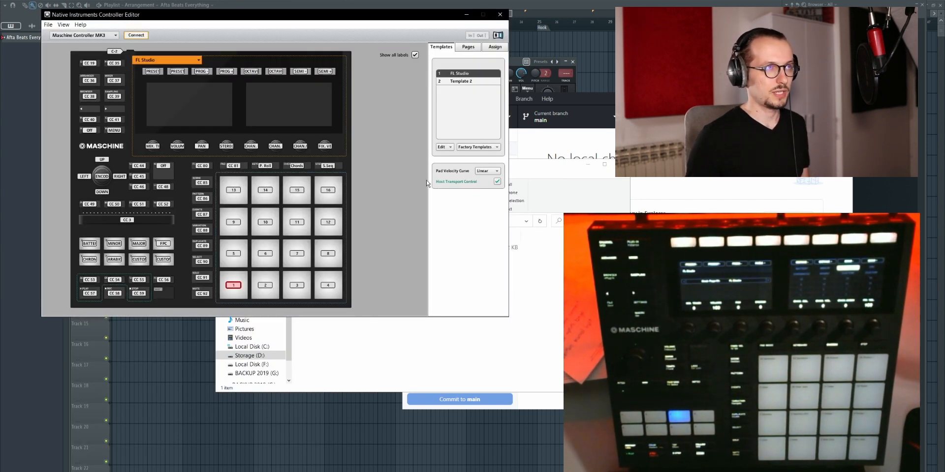
drag(273, 22, 318, 80)
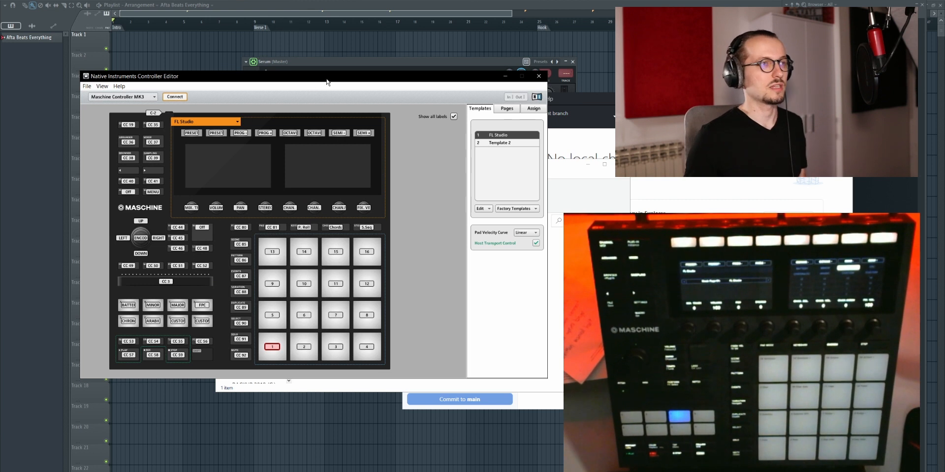
click(144, 97)
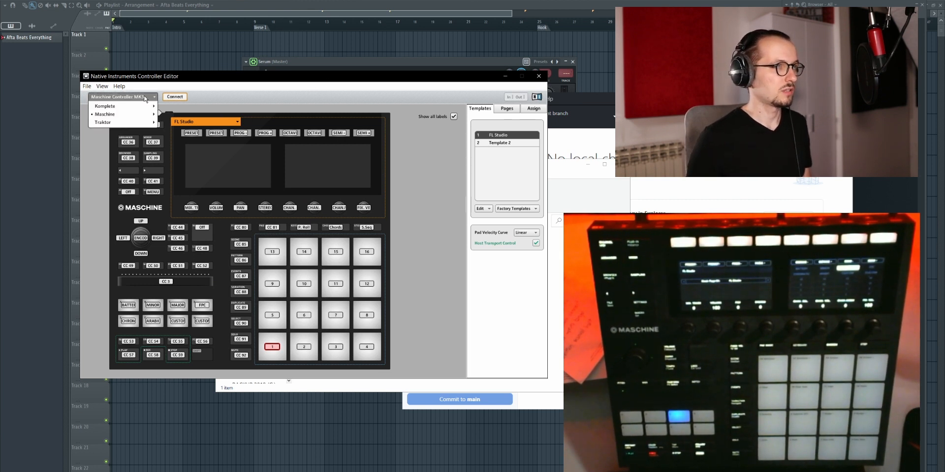
click(145, 97)
click(144, 98)
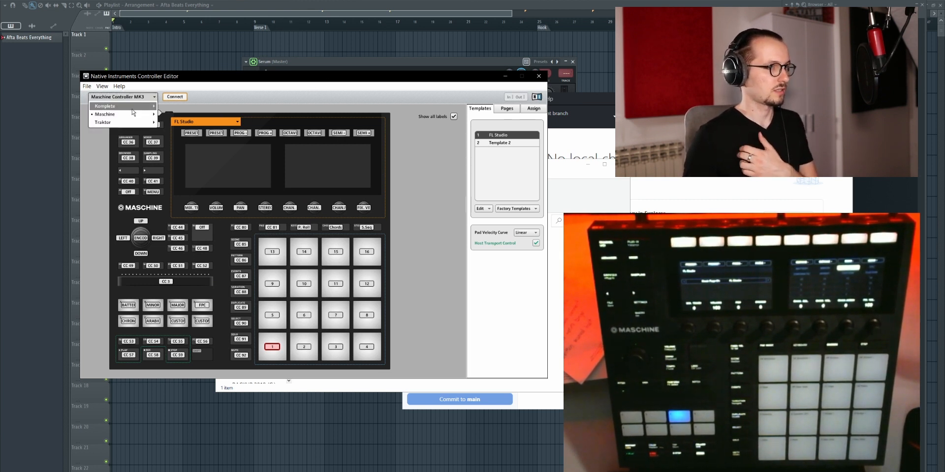
mouse_move(131, 114)
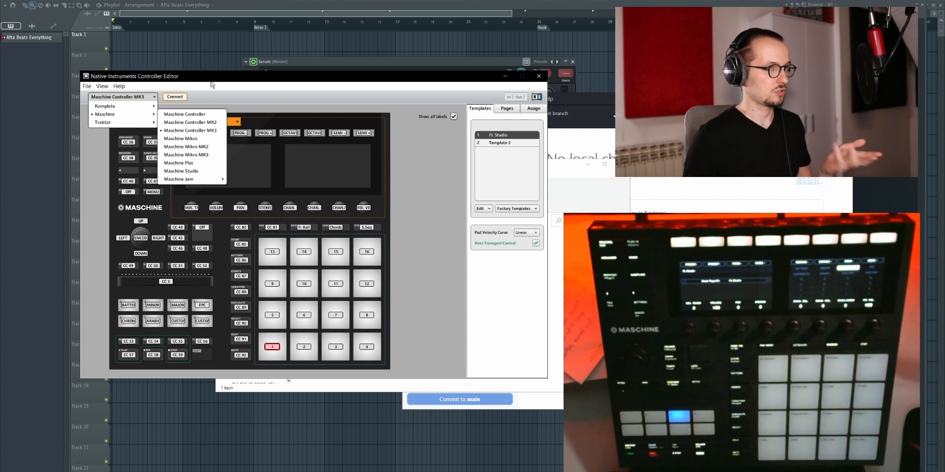
click(151, 98)
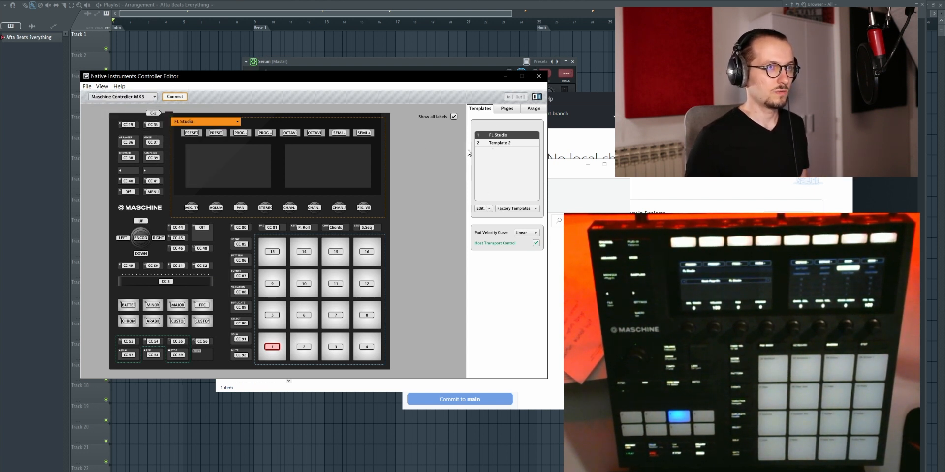
Step: Browse for a template to open in the repository's Controller Editor Template folder, cancel the dialog, and close Controller Editor
drag(446, 81, 401, 78)
click(445, 206)
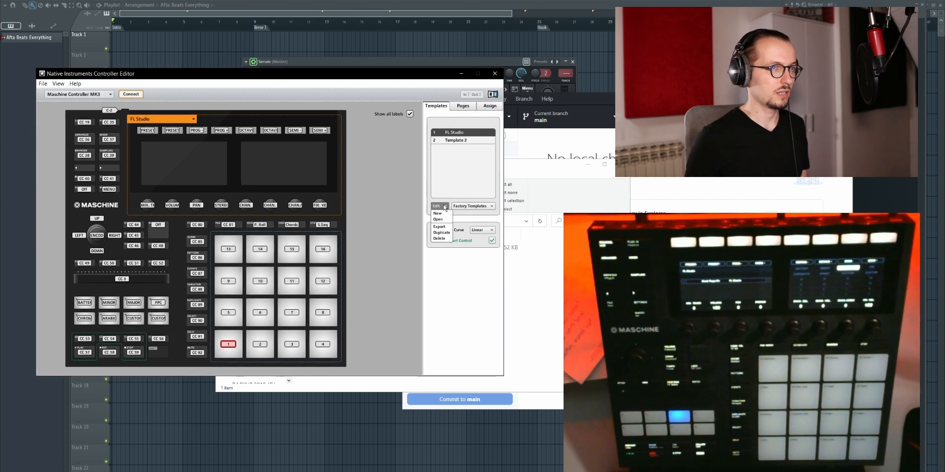
click(439, 220)
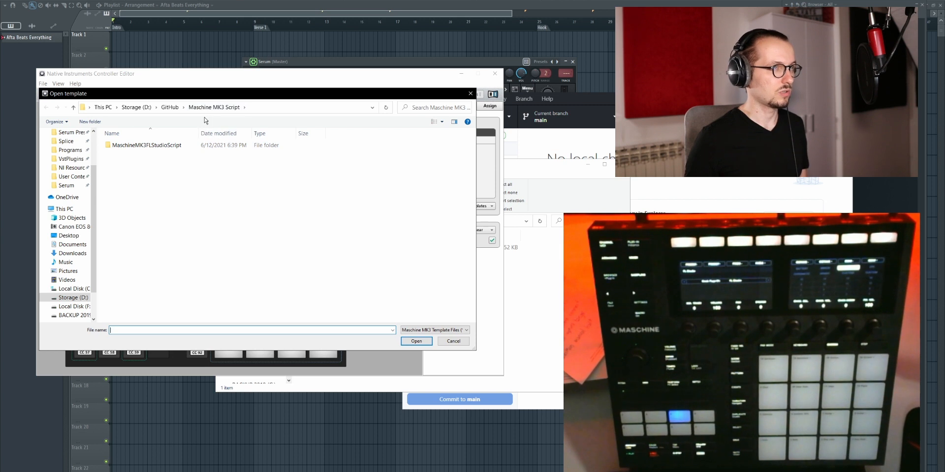
mouse_move(148, 148)
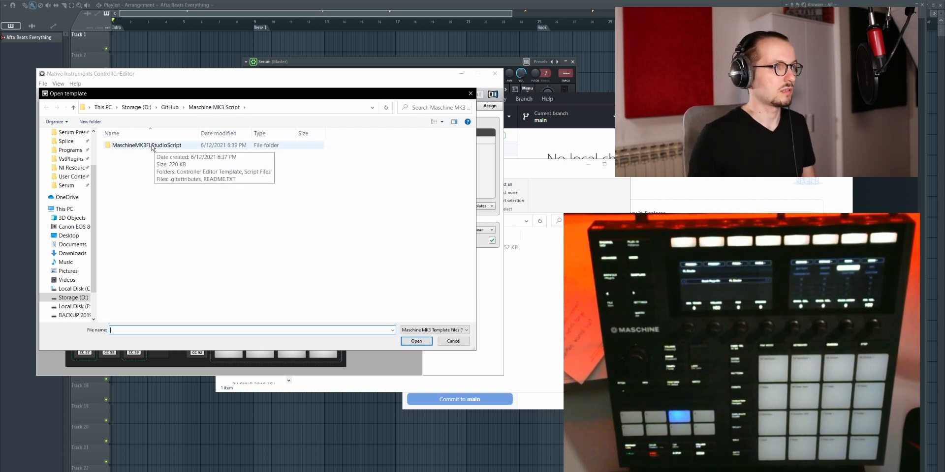
double_click(154, 147)
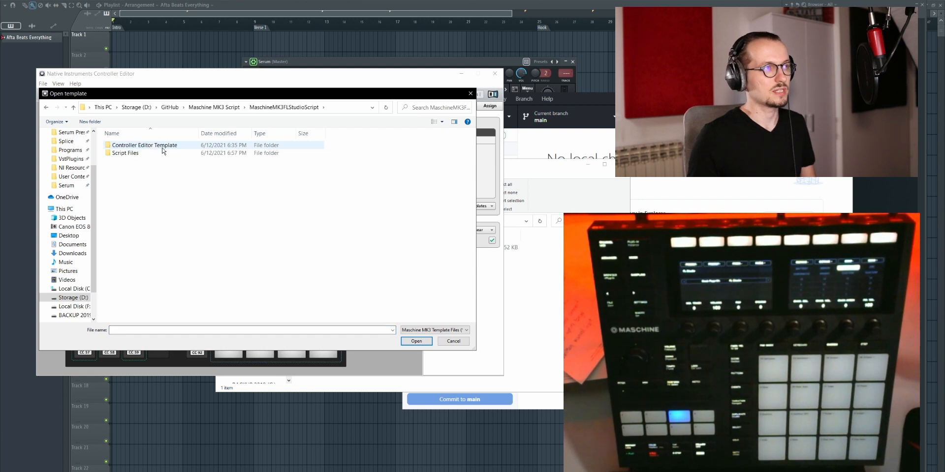
double_click(147, 147)
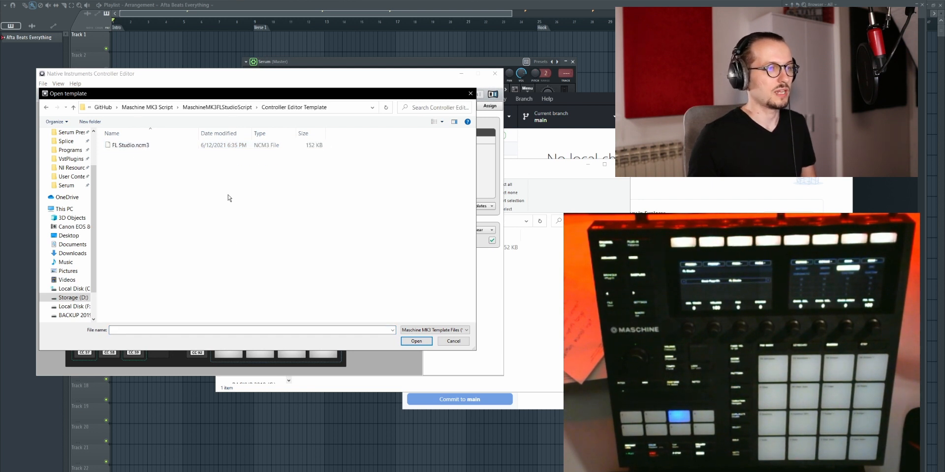
click(449, 342)
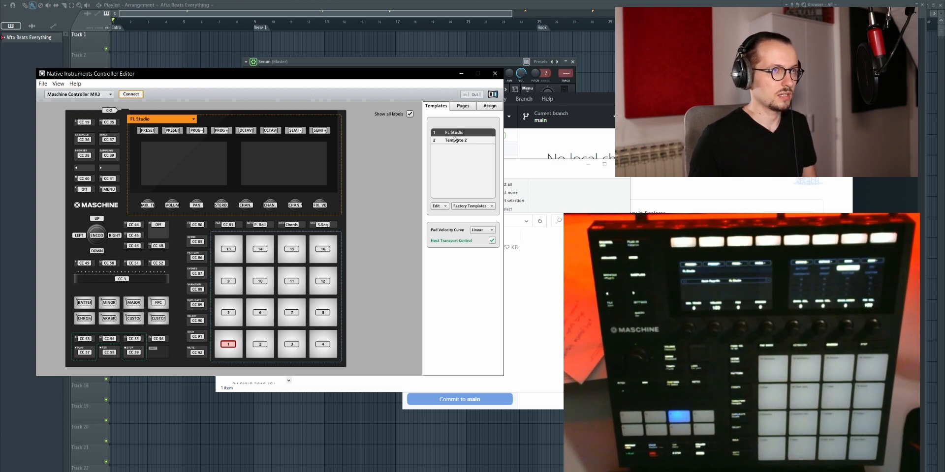
click(494, 73)
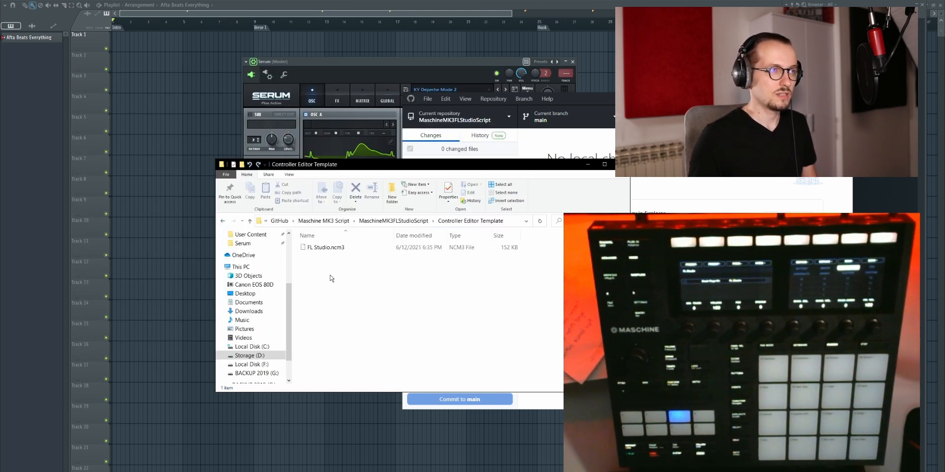
Step: Copy chordsets.py and device_Maschine MK3.py from the repository's Script Files folder
click(250, 220)
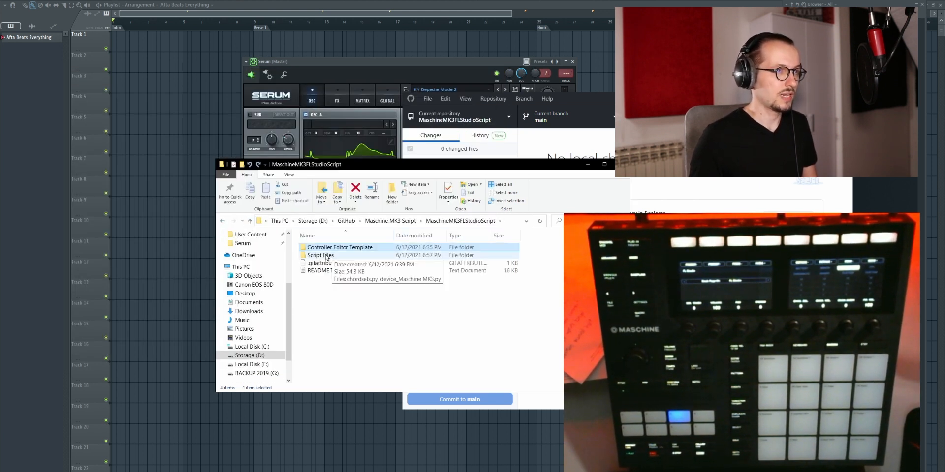
double_click(329, 255)
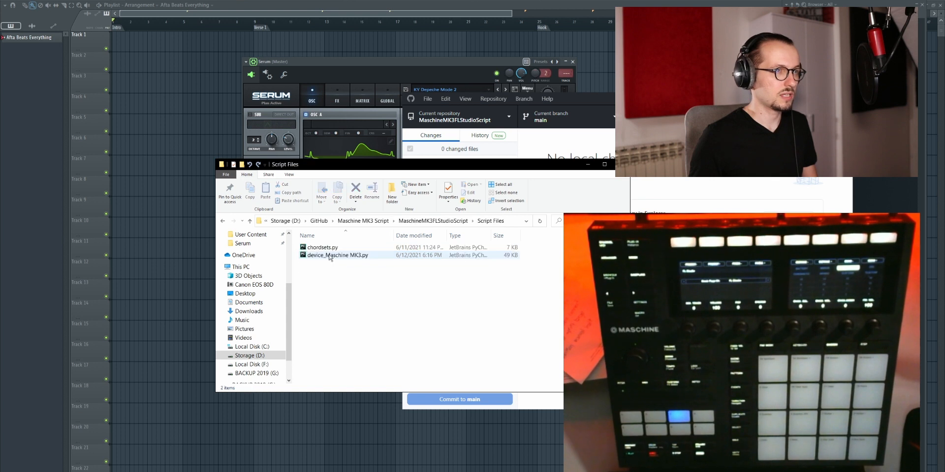
drag(327, 278, 320, 248)
right_click(320, 248)
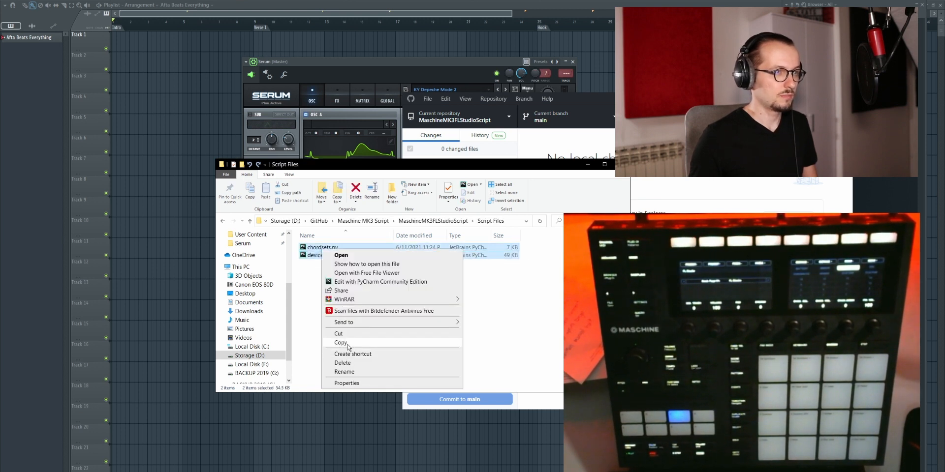
click(349, 346)
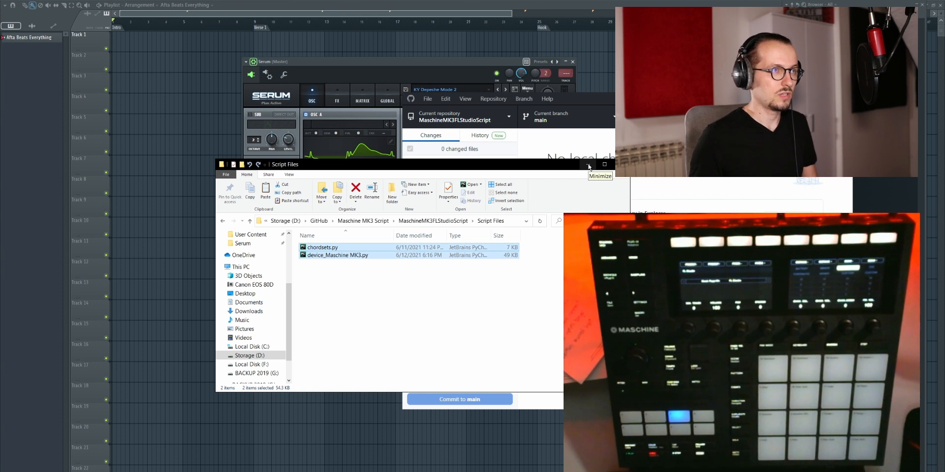
Step: Go to the FL Studio Settings Hardware folder in Documents\Image-Line and show its full path
drag(291, 304, 293, 258)
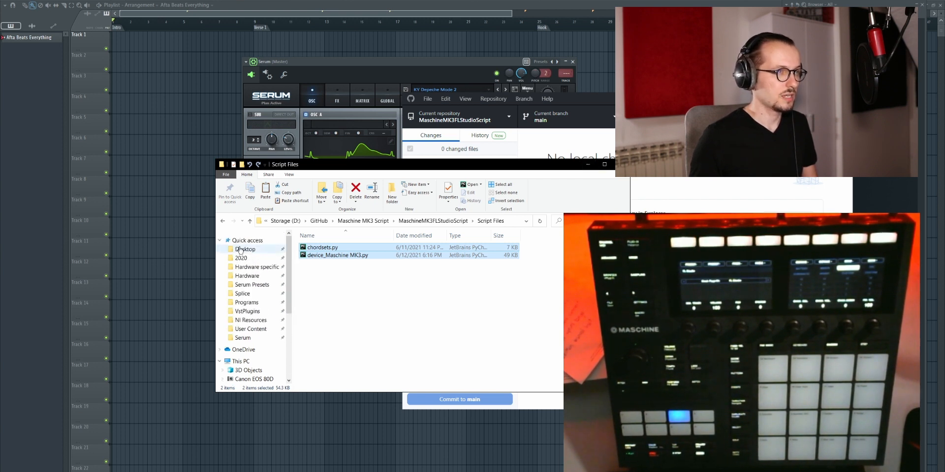
click(253, 277)
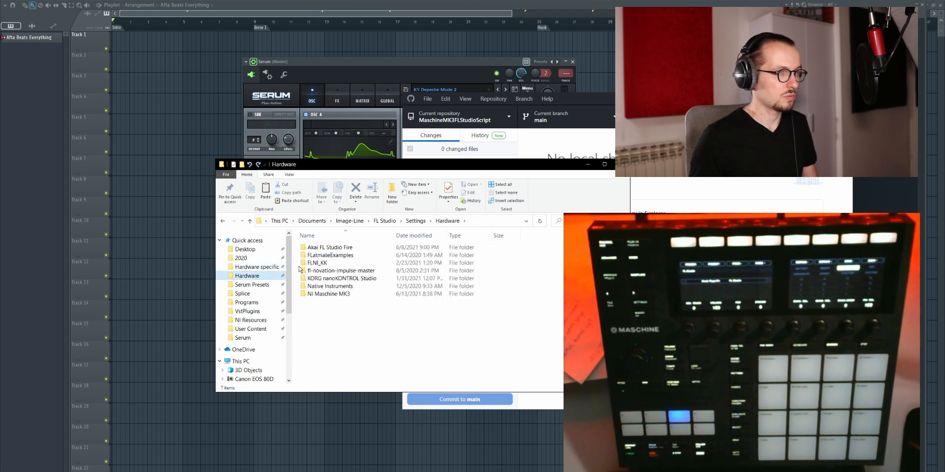
click(472, 221)
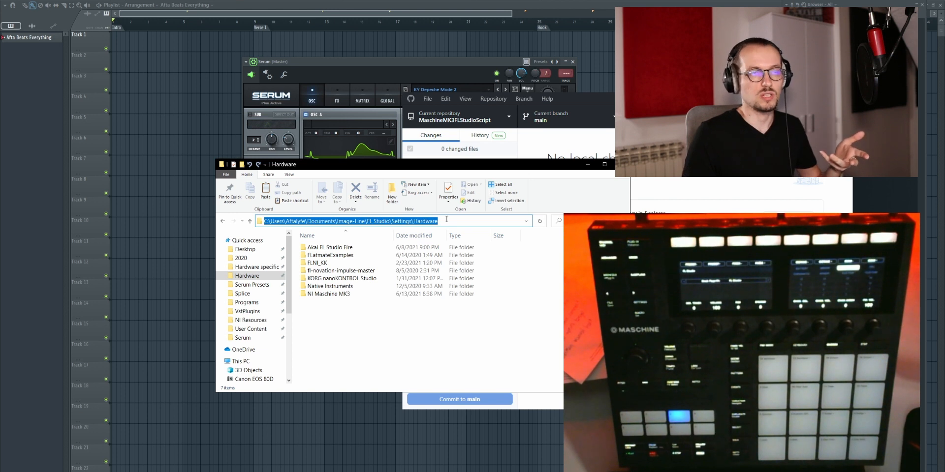
click(447, 221)
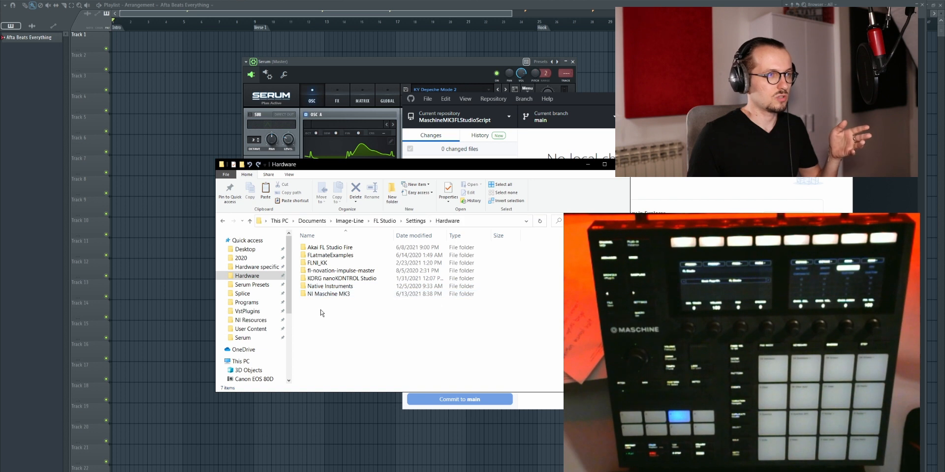
Step: Create a folder named Whatever inside the Hardware folder
right_click(321, 309)
mouse_move(471, 407)
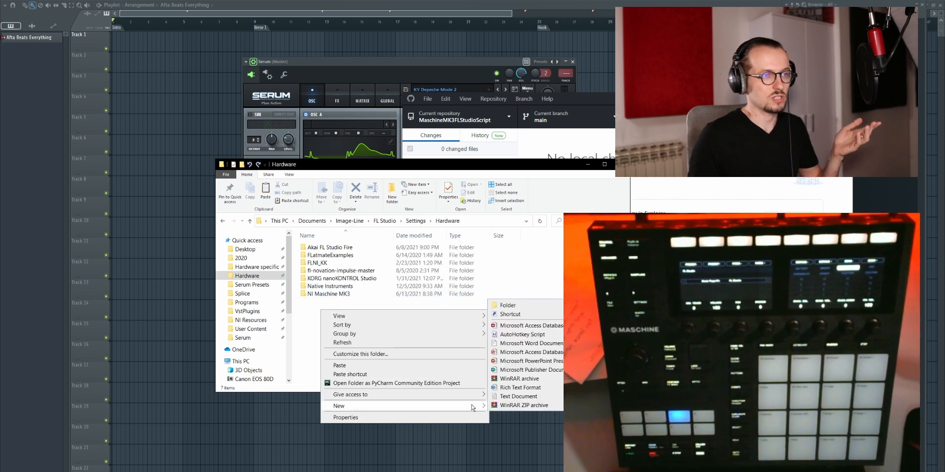
click(505, 305)
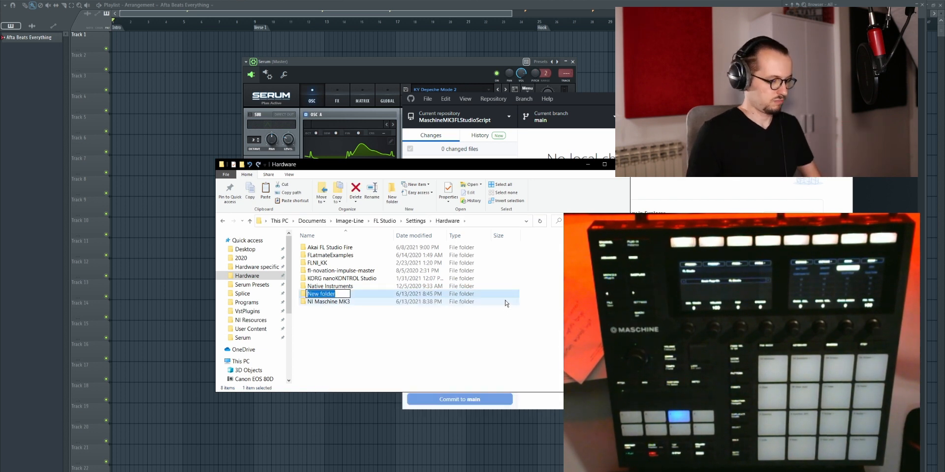
text(hWhatever)
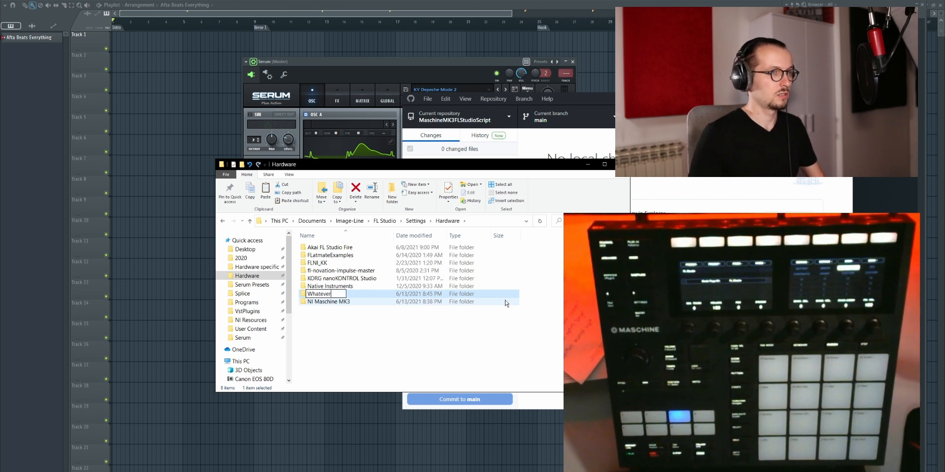
key(Return)
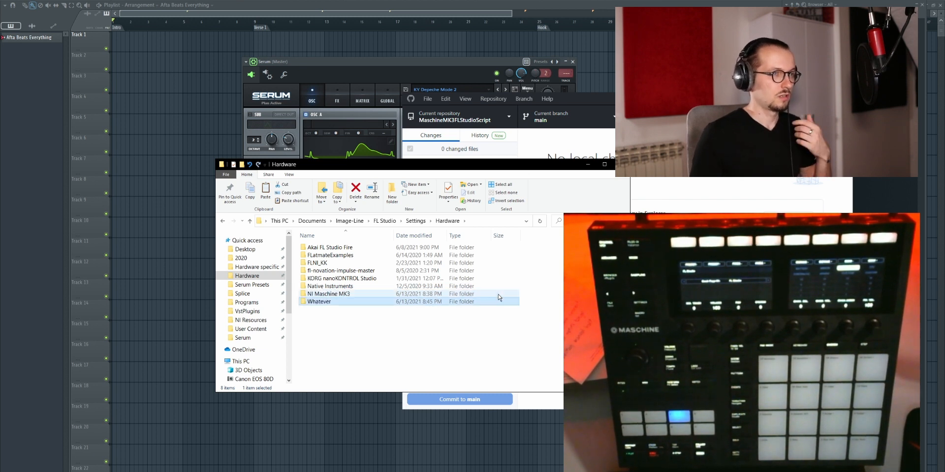
Step: Open the Whatever folder, bring up the paste option for the script files, and return to the Hardware folder
double_click(339, 301)
right_click(356, 295)
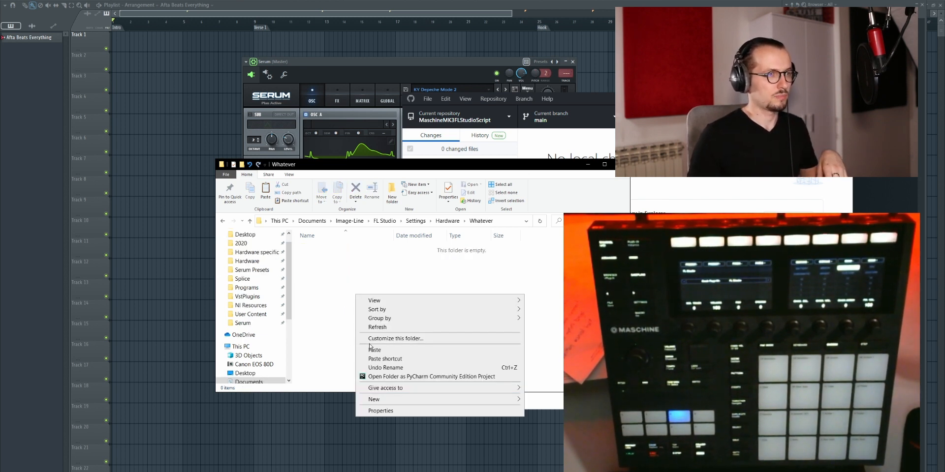
click(341, 338)
click(250, 221)
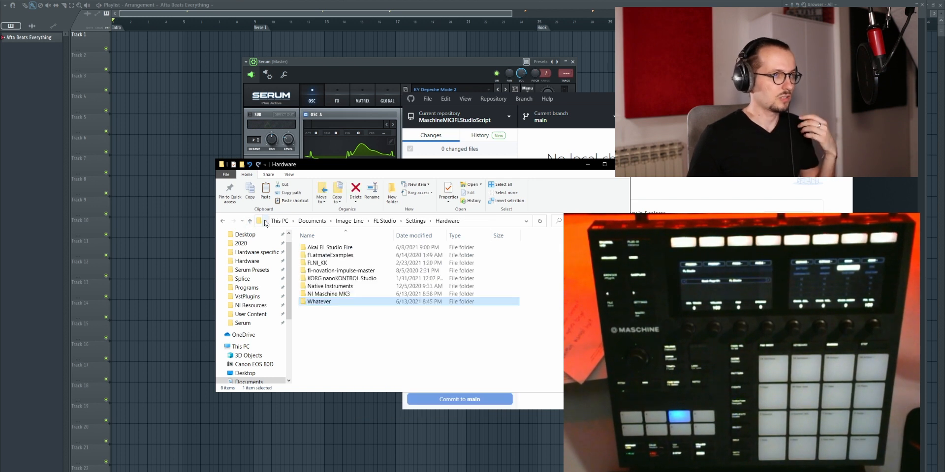
Step: Permanently delete the Whatever folder from the Hardware folder
right_click(321, 301)
click(367, 274)
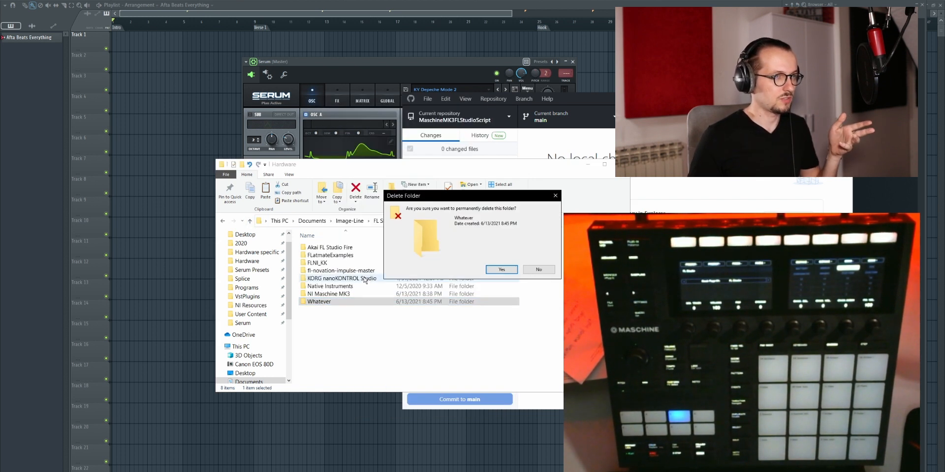
click(502, 270)
Step: Check the chordsets.py and device_Maschine MK3.py files in the NI Maschine MK3 folder and minimize the file window
double_click(330, 294)
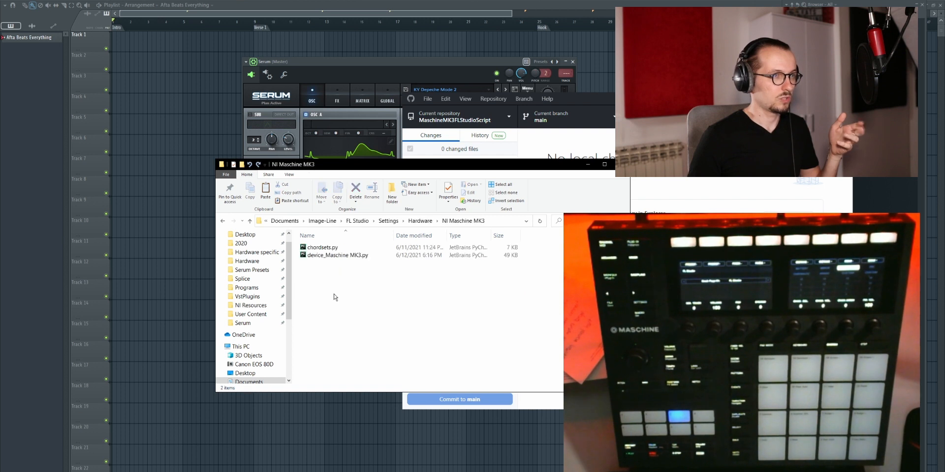
click(320, 249)
click(328, 255)
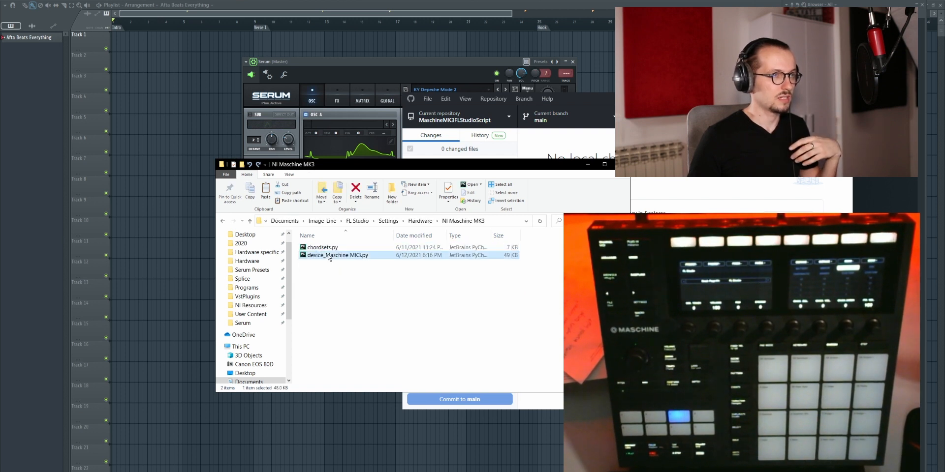
click(341, 286)
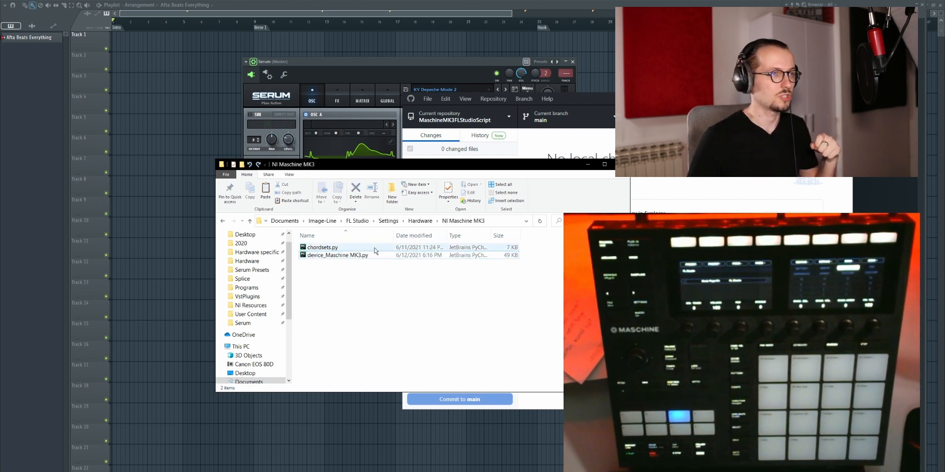
click(588, 165)
Step: In FL Studio's MIDI settings, set the controller type of the Maschine MK3 Ctrl MIDI input to Maschine MK3 (user)
click(73, 0)
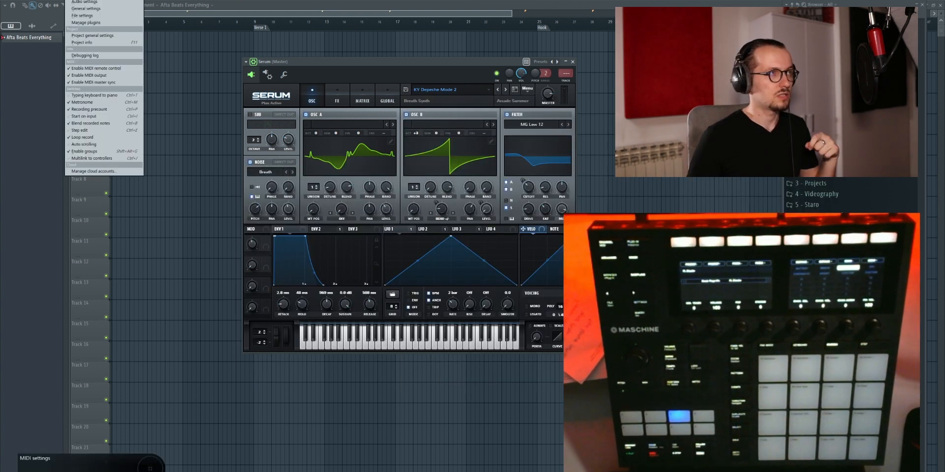
click(83, 0)
click(394, 241)
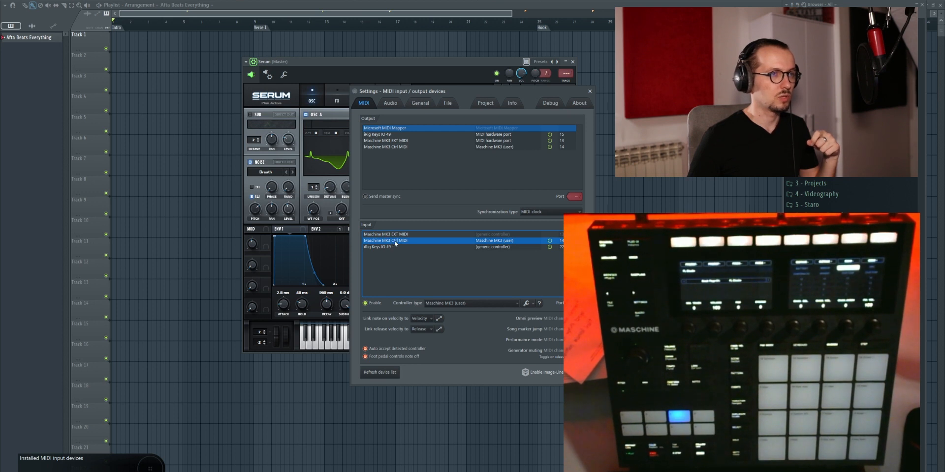
click(398, 235)
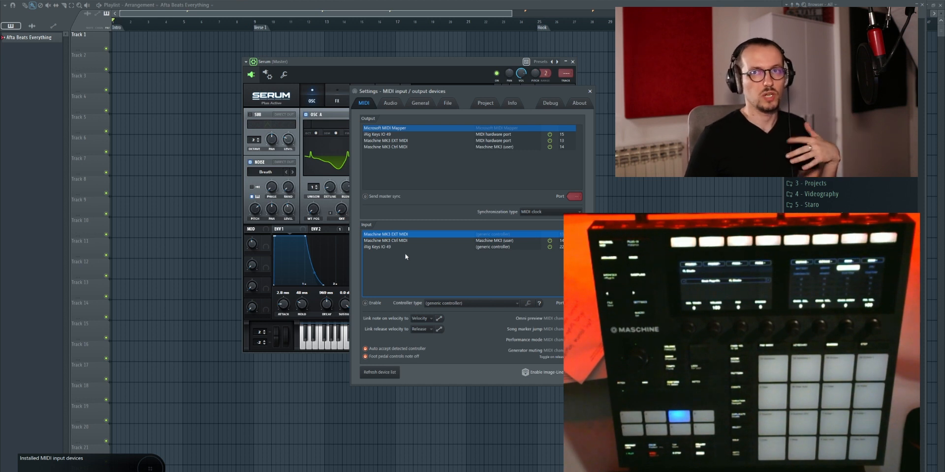
click(412, 240)
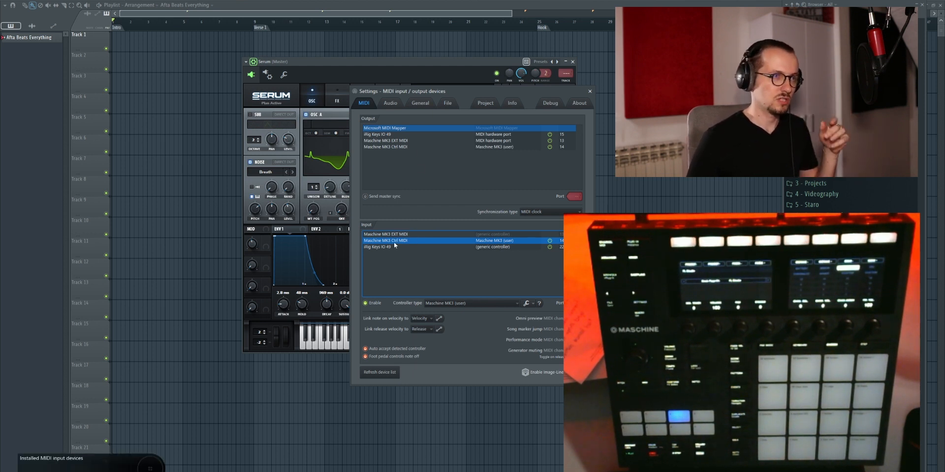
click(449, 303)
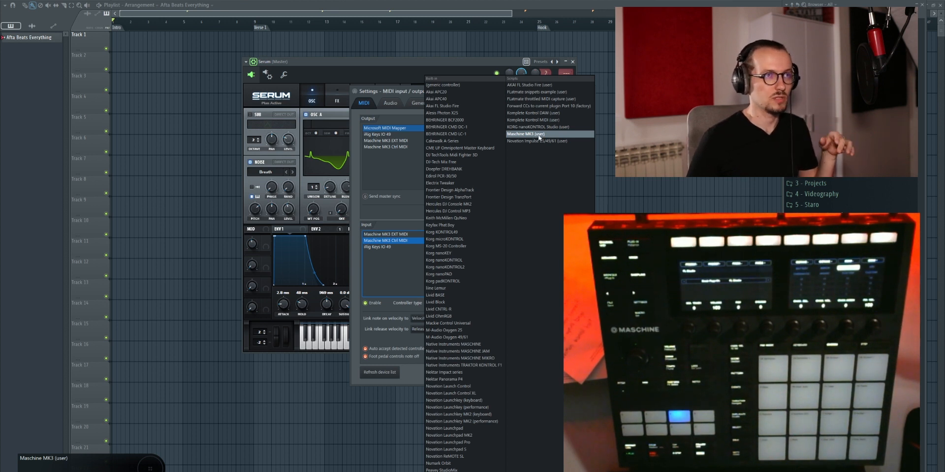
click(522, 134)
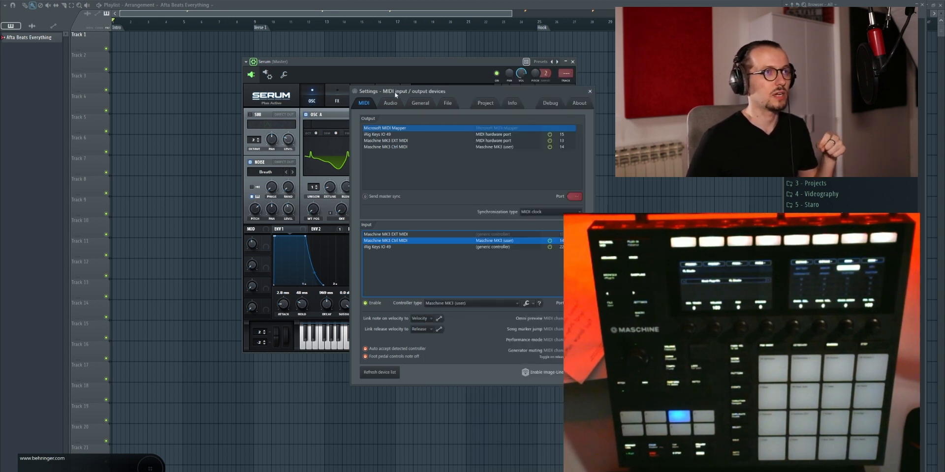
Step: Compare the port number of the Maschine MK3 Ctrl MIDI output with that of its input and close the settings
click(472, 146)
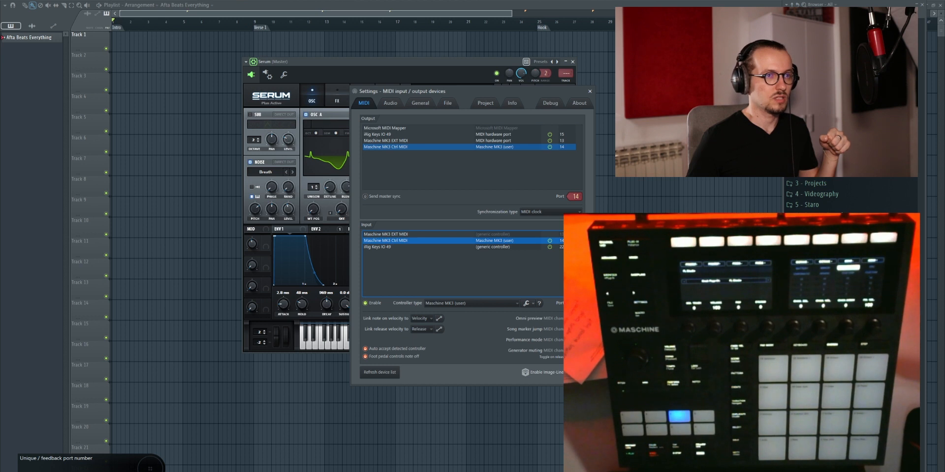
drag(474, 92, 308, 84)
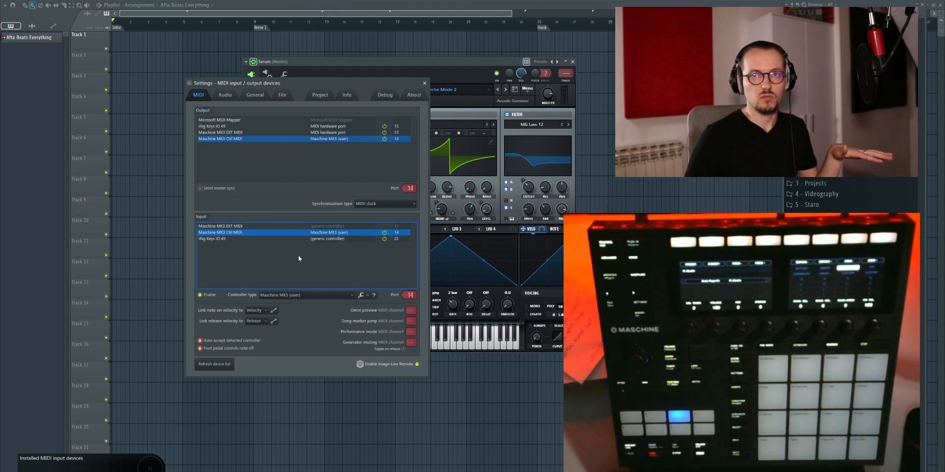
click(425, 83)
Step: Show the script output for Maschine MK3 Ctrl MIDI and reload the script
click(60, 0)
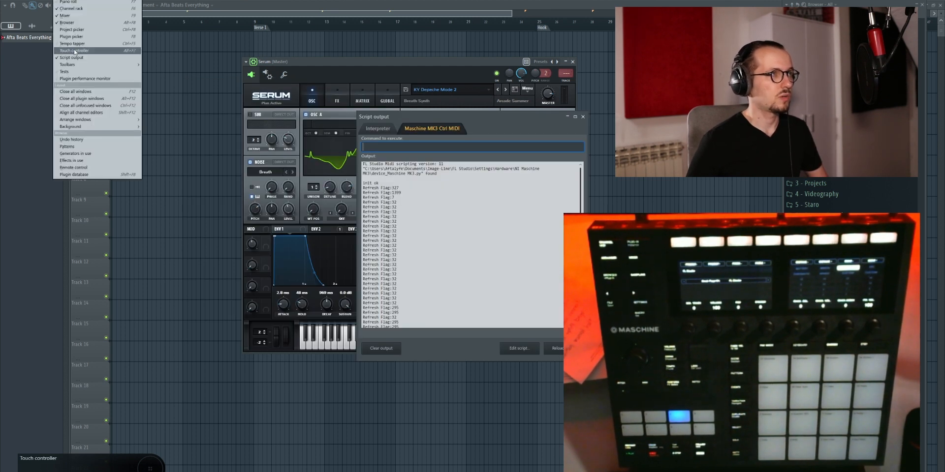
click(399, 111)
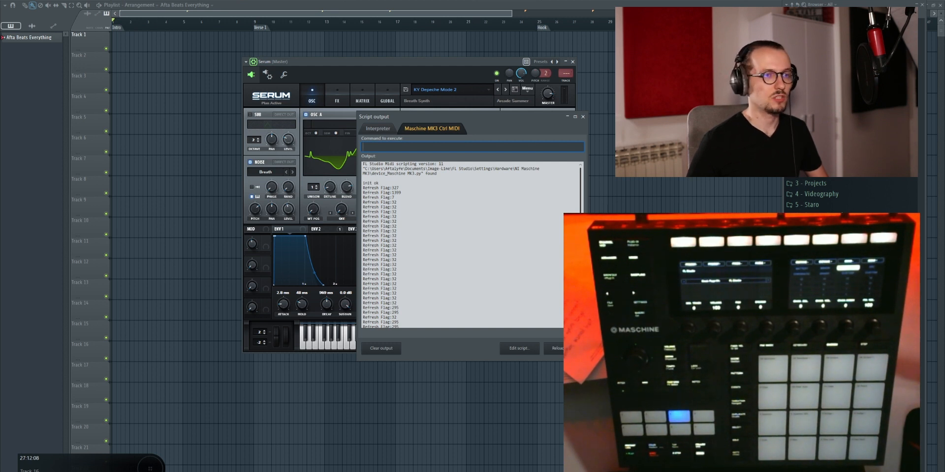
click(566, 349)
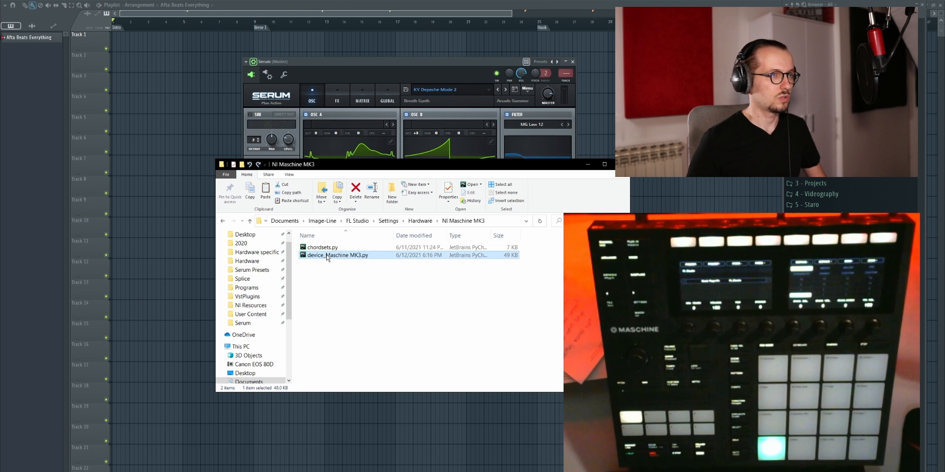
Step: Open chordsets.py in PyCharm and examine its note definitions and the chord sets that follow them
click(332, 249)
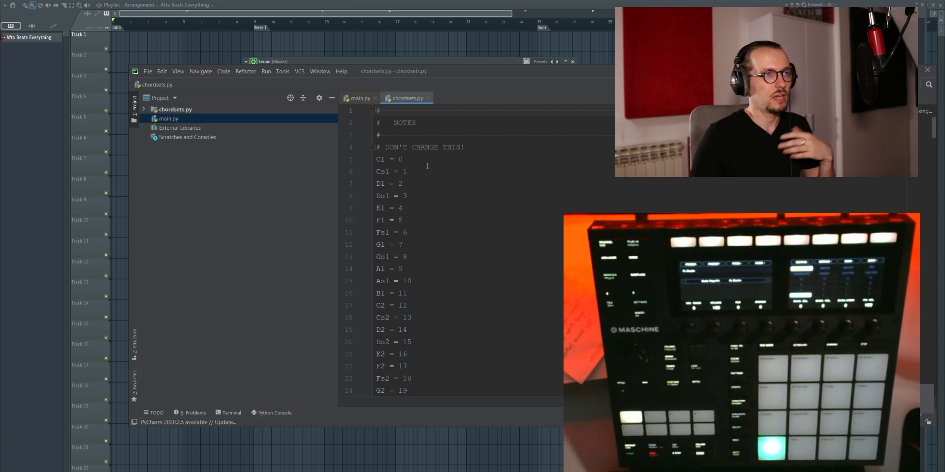
scroll(427, 166, down, 8)
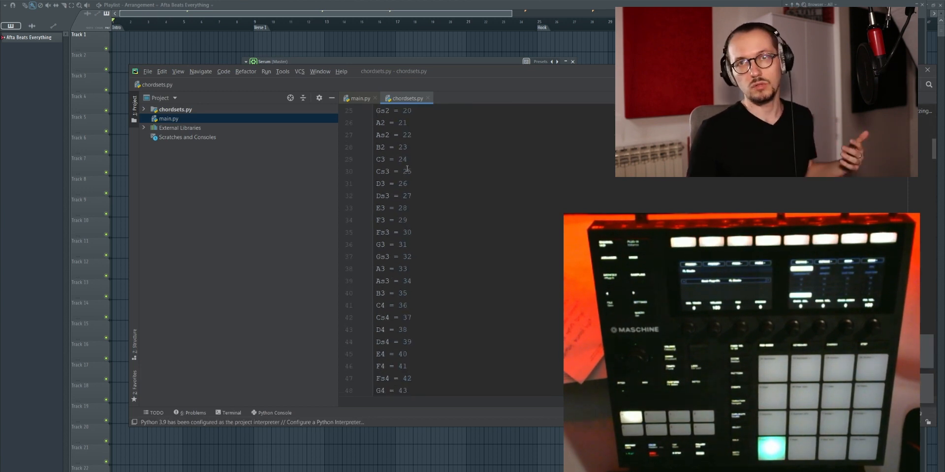
scroll(418, 167, down, 8)
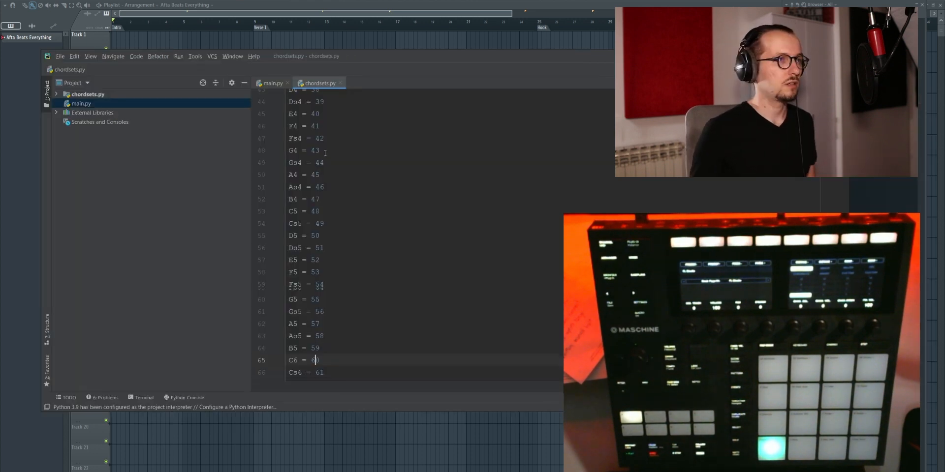
scroll(325, 153, up, 14)
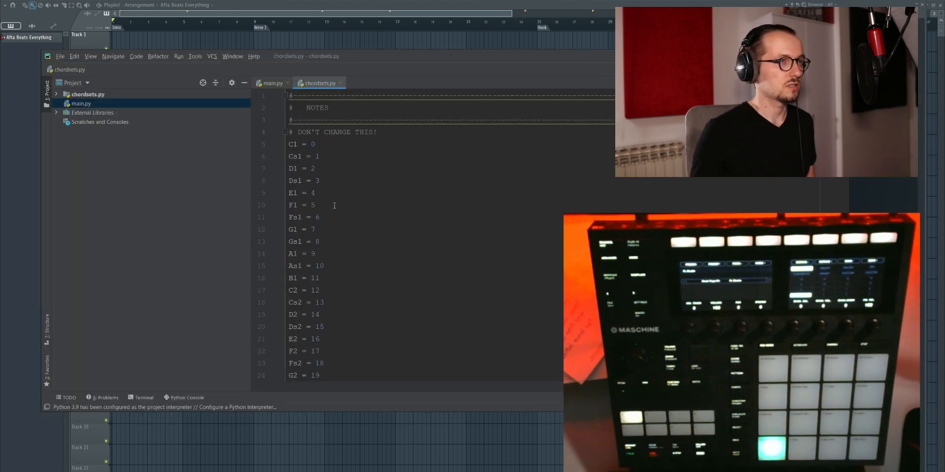
scroll(295, 192, down, 7)
scroll(327, 199, down, 3)
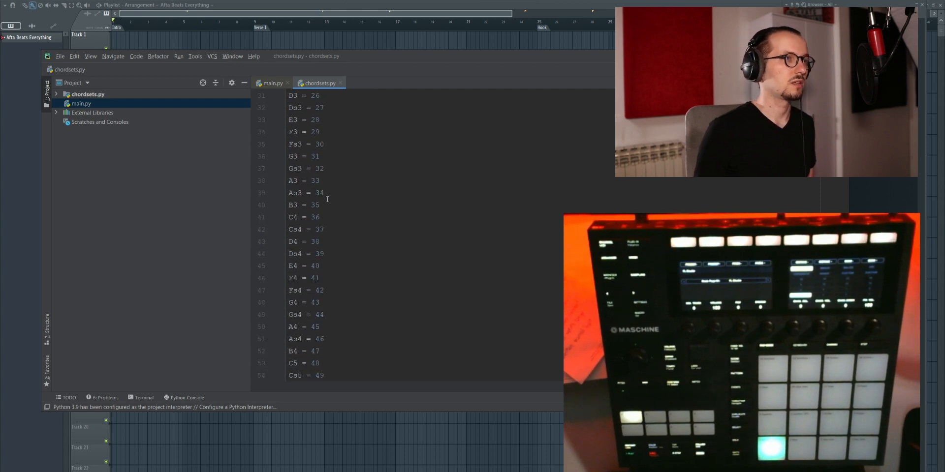
scroll(327, 200, down, 20)
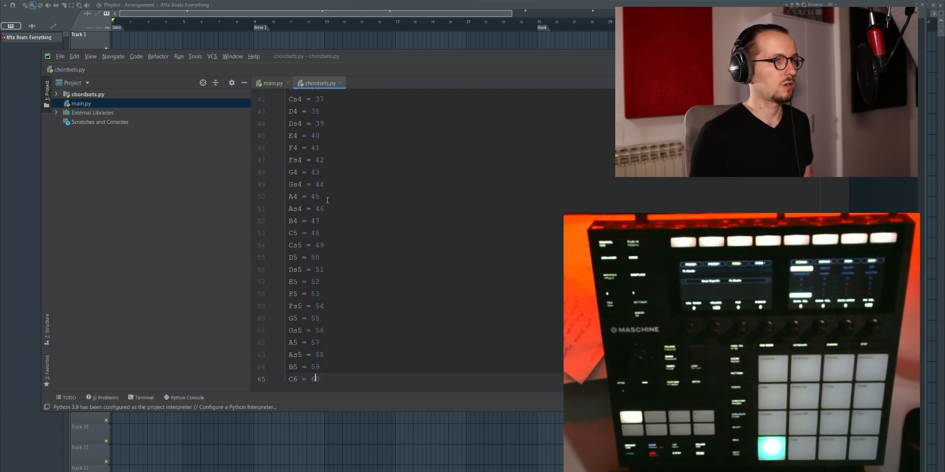
scroll(327, 201, down, 13)
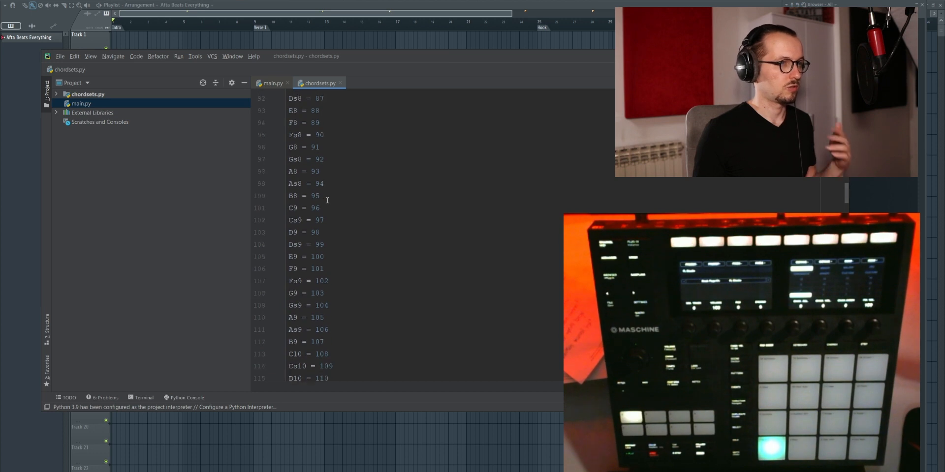
scroll(354, 197, down, 4)
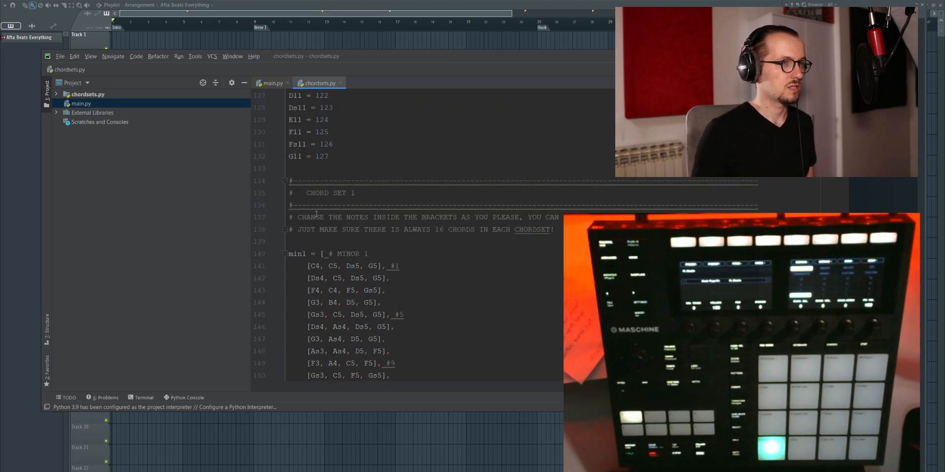
scroll(337, 210, down, 20)
Step: Highlight the chord rows of the maj1 chord set and examine how the first two chords are written
drag(307, 168, 377, 351)
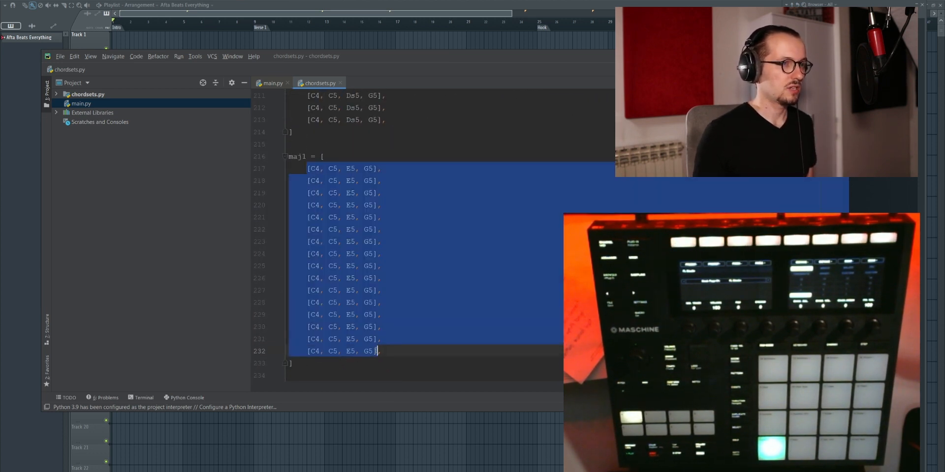
click(326, 160)
click(309, 169)
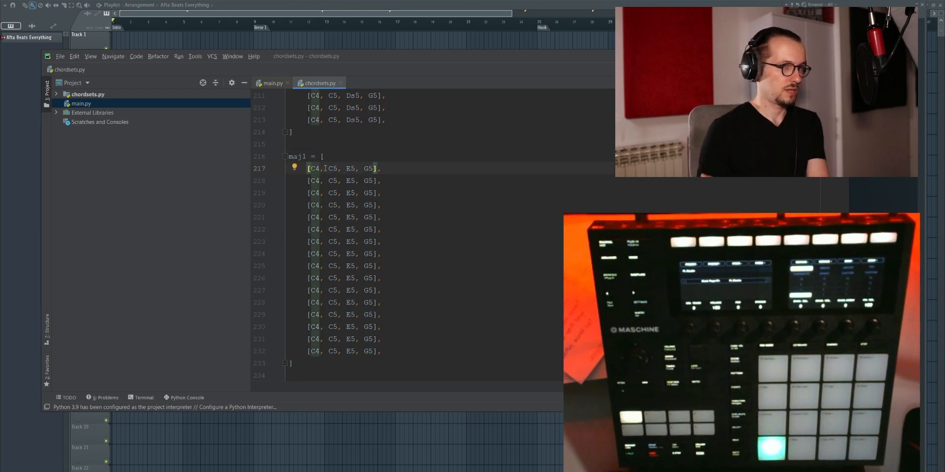
click(311, 181)
shift+click(372, 182)
drag(311, 169, 319, 169)
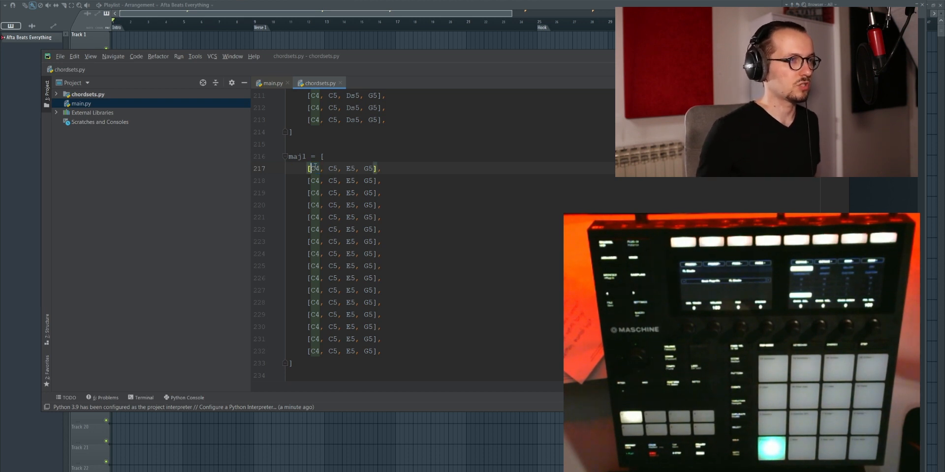
text(D)
key(Right)
key(Right)
key(Right)
key(Delete)
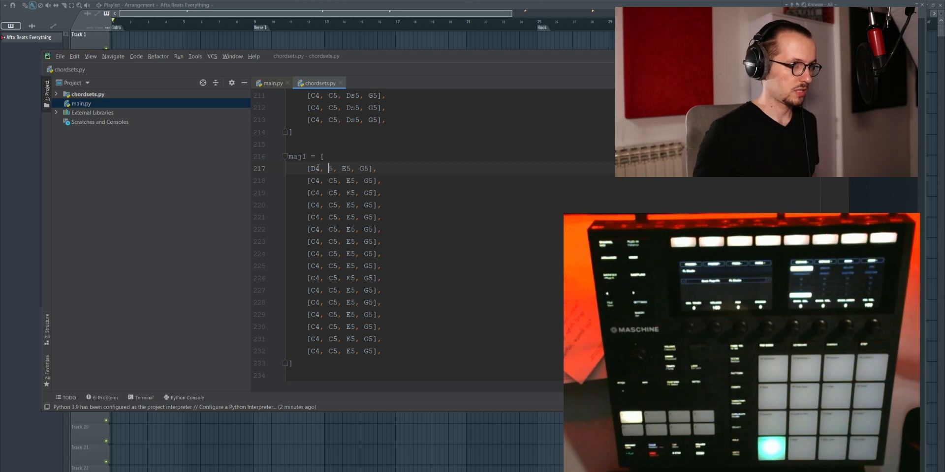
text(C)
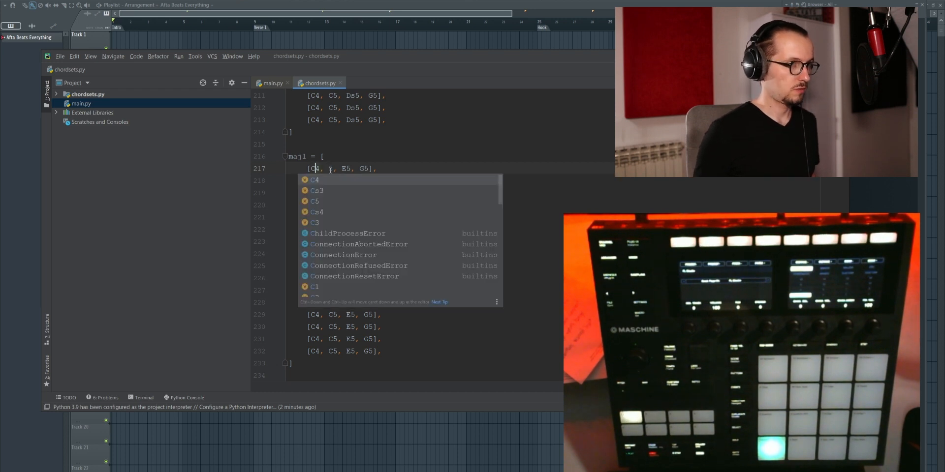
click(330, 168)
text(C)
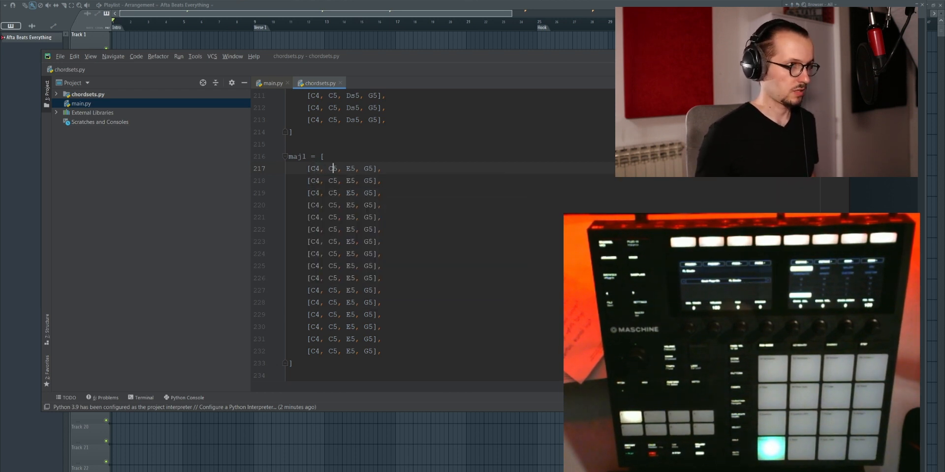
Step: Change the third note of the first chord in maj1 to Ds5
click(351, 165)
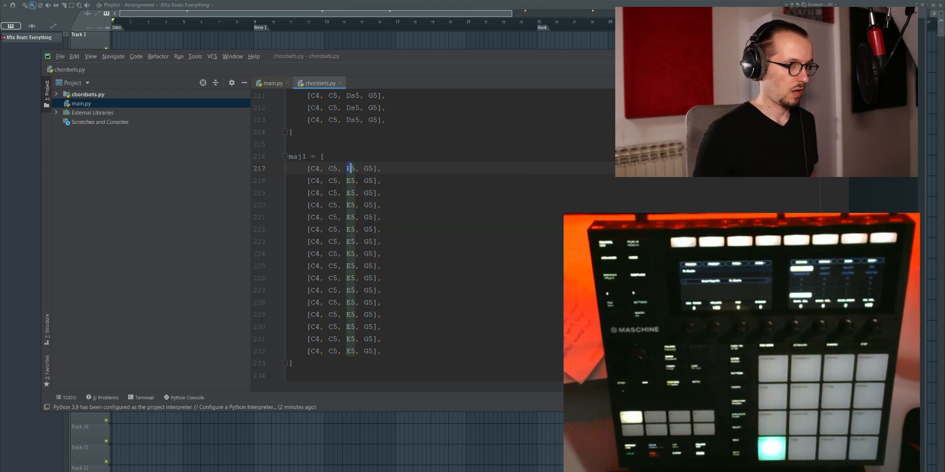
text(Ds)
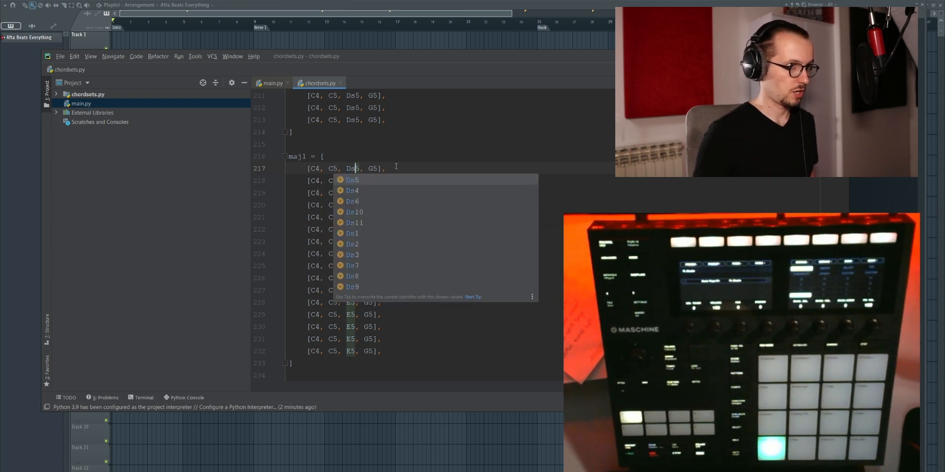
click(378, 170)
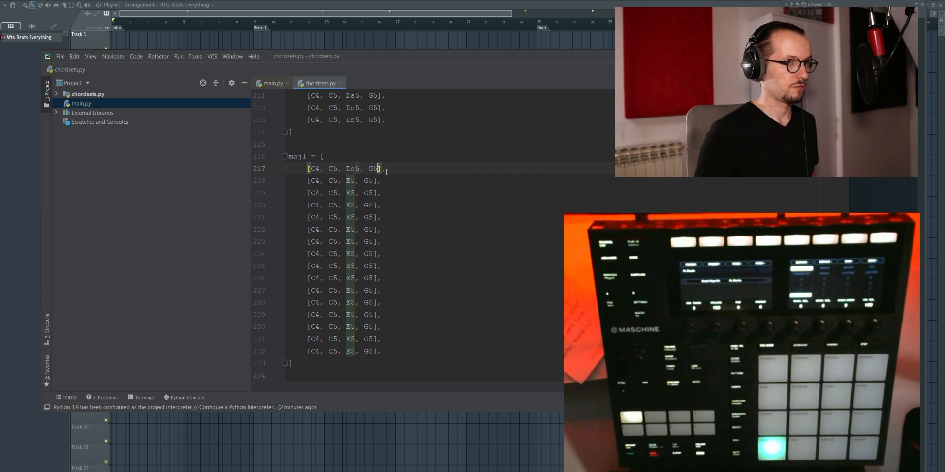
click(390, 170)
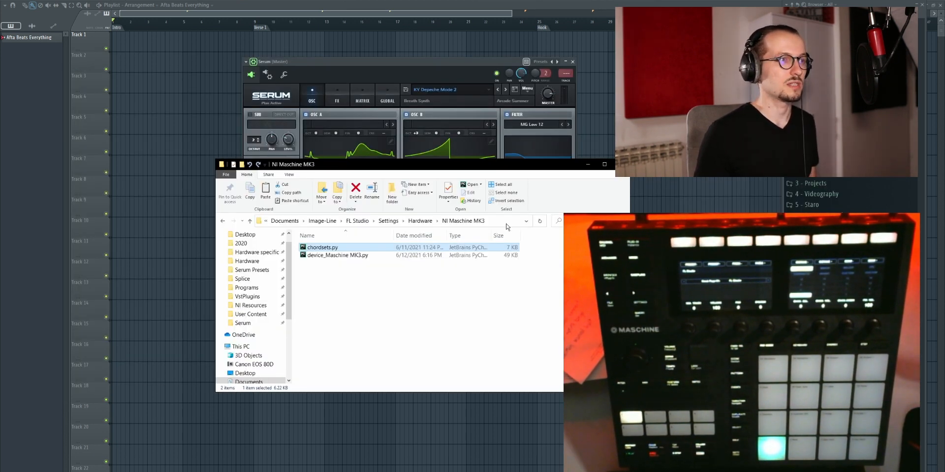
Step: Switch from PyCharm to FL Studio and show the script output for Maschine MK3 Ctrl MIDI
click(587, 165)
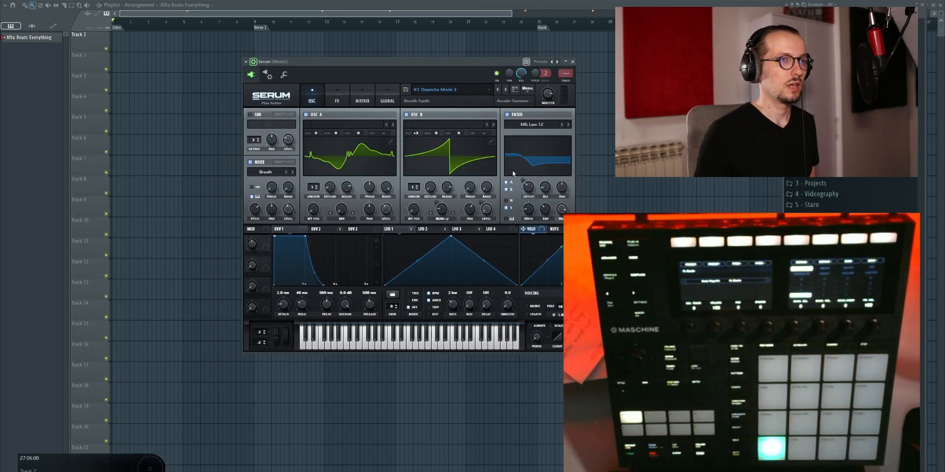
click(41, 2)
mouse_move(59, 0)
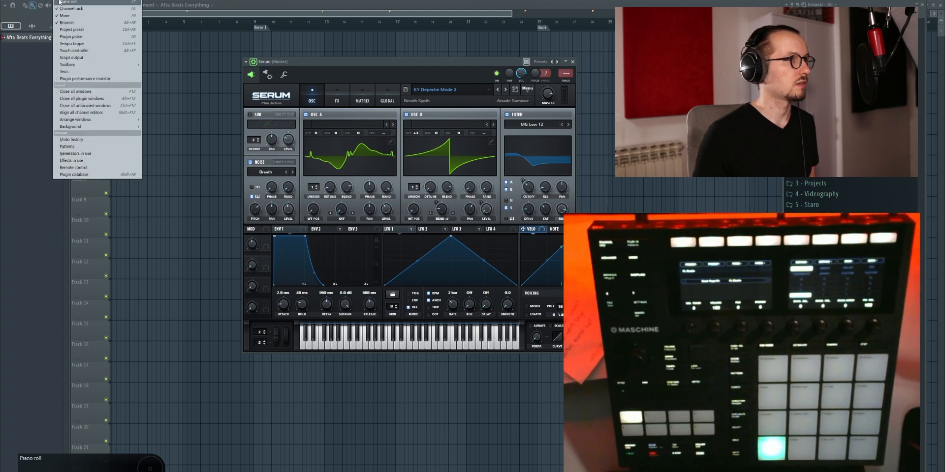
click(72, 58)
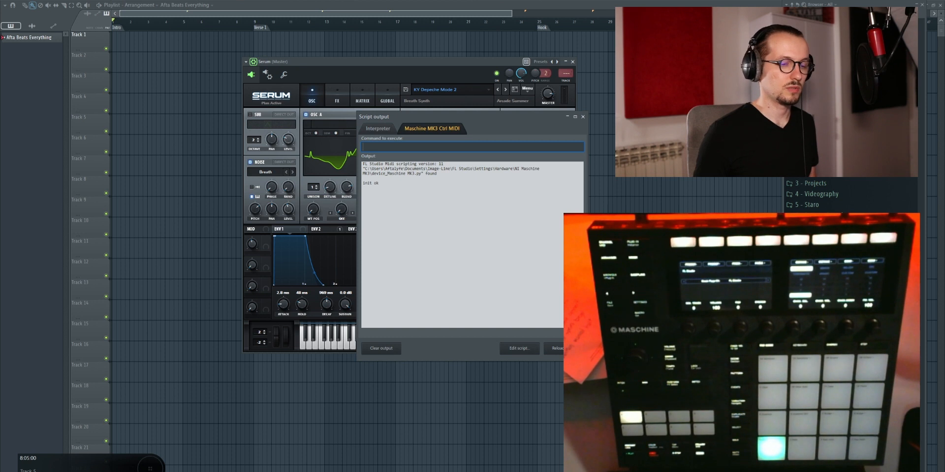
Step: Switch back to chordsets.py in PyCharm, look through the chord sets and highlight the entries of the chdSet list
key(super)
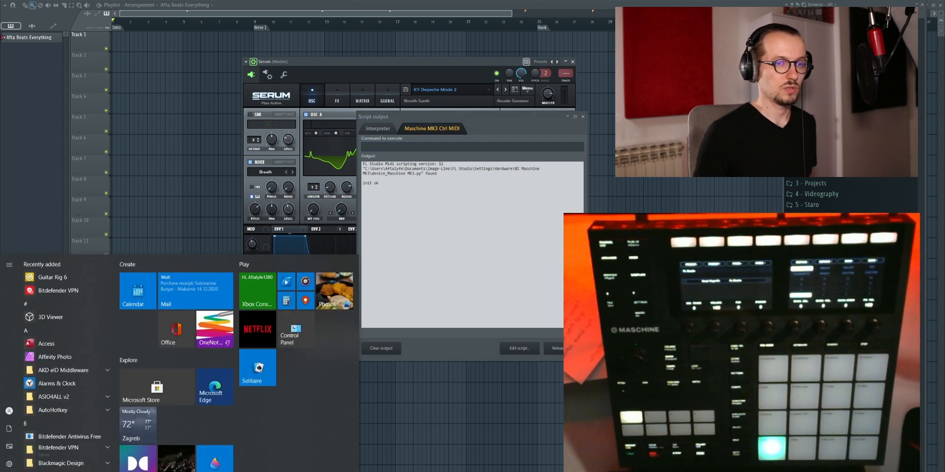
key(alt+Tab)
scroll(344, 254, up, 10)
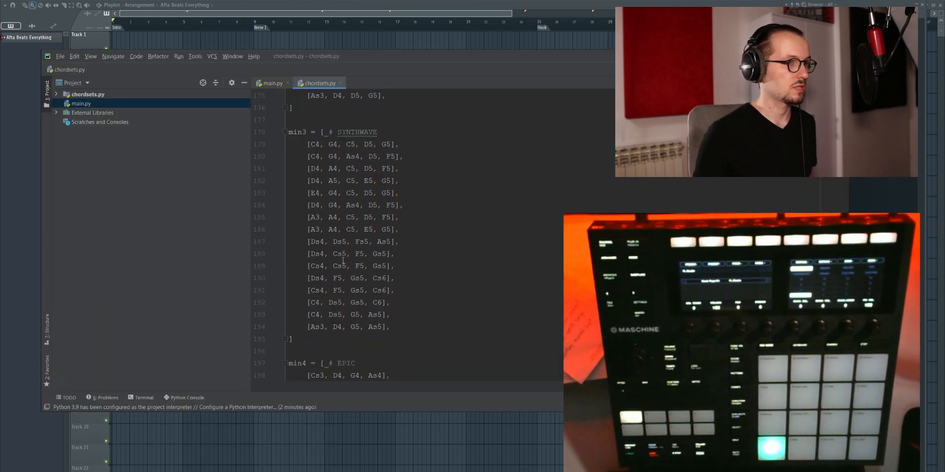
scroll(343, 261, up, 16)
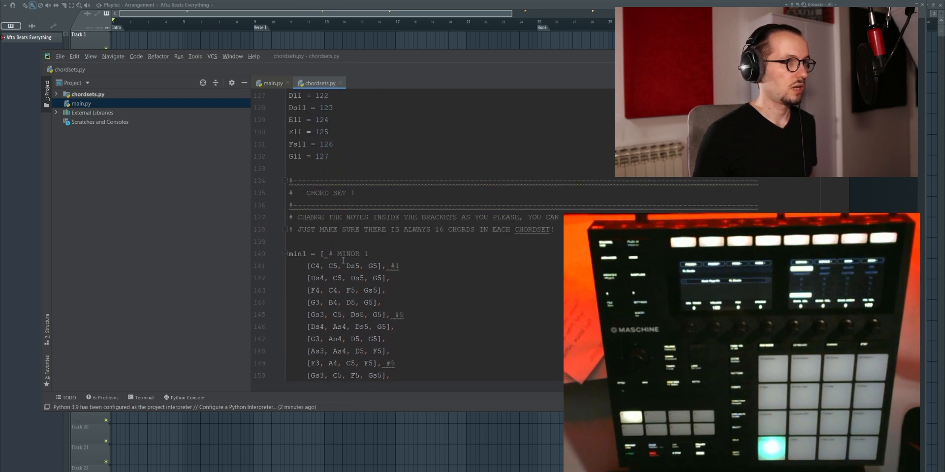
scroll(343, 261, down, 20)
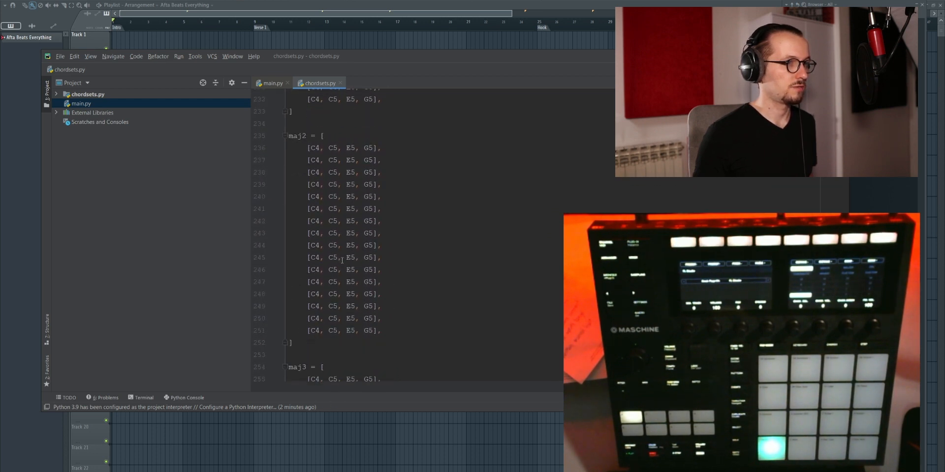
scroll(342, 261, down, 16)
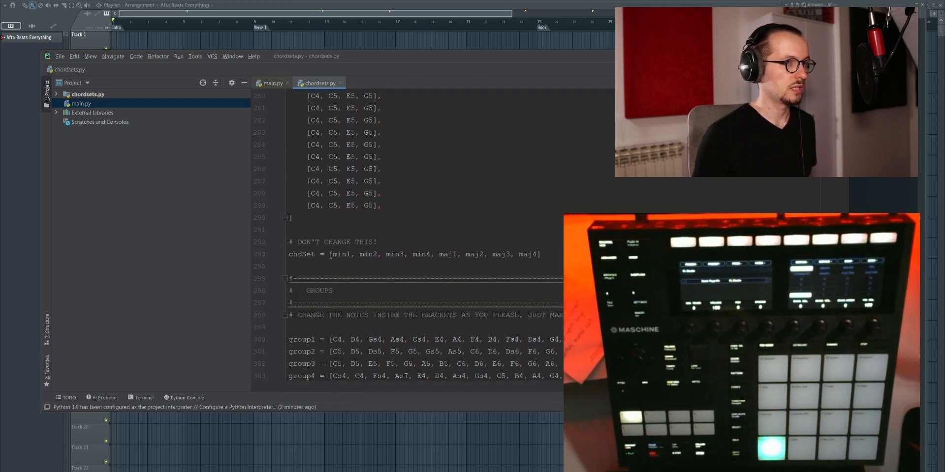
drag(330, 256, 456, 255)
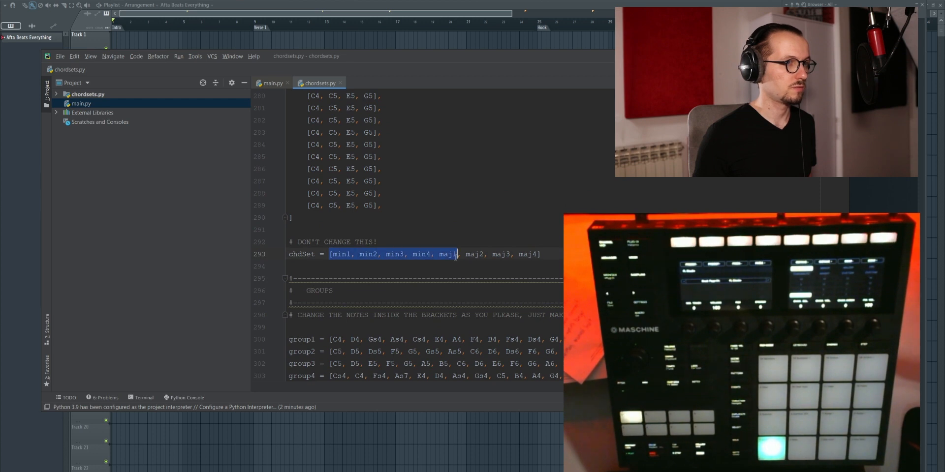
click(450, 258)
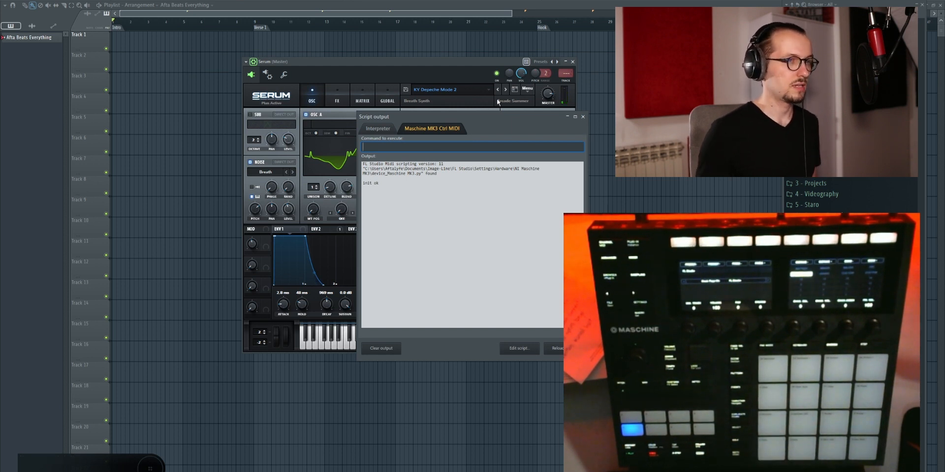
Step: Return to chordsets.py and examine the first three chords of maj1, including the third note of the first chord
key(super)
key(alt+Tab)
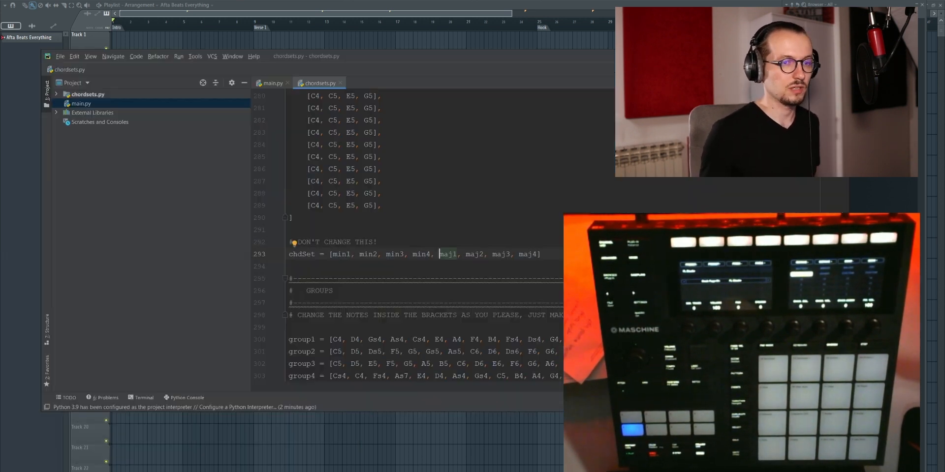
scroll(368, 266, up, 20)
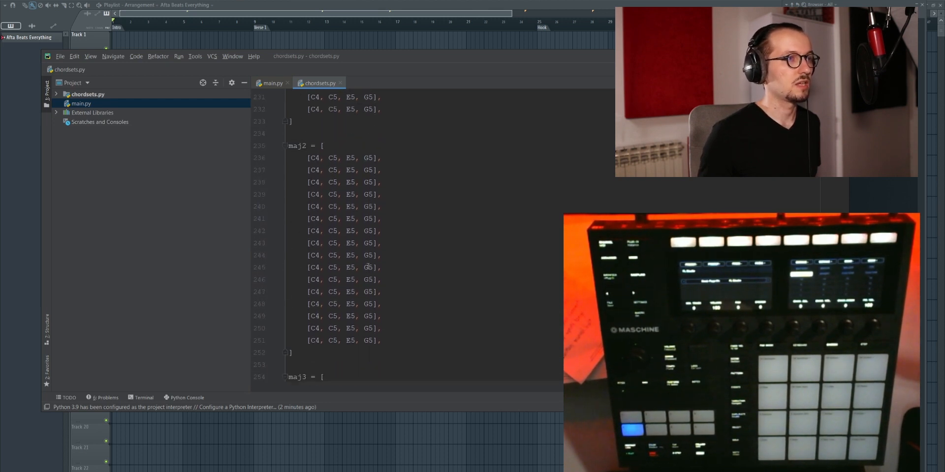
scroll(368, 267, up, 4)
drag(307, 204, 385, 204)
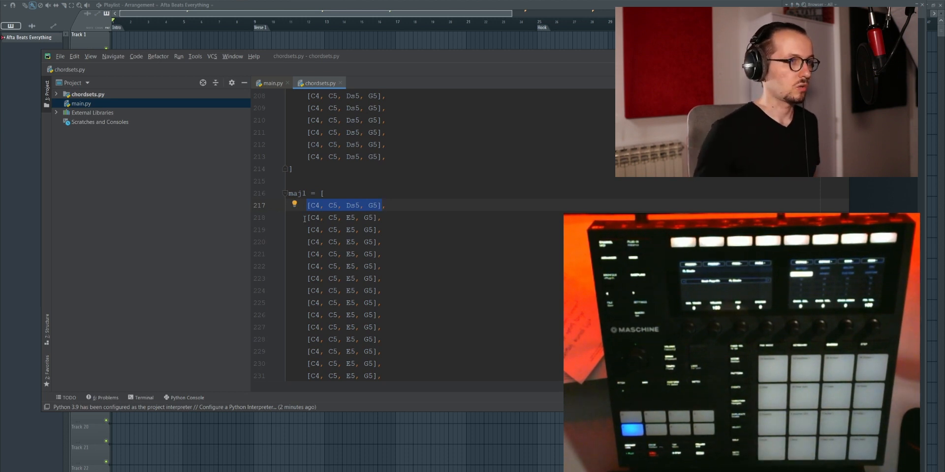
drag(304, 218, 378, 218)
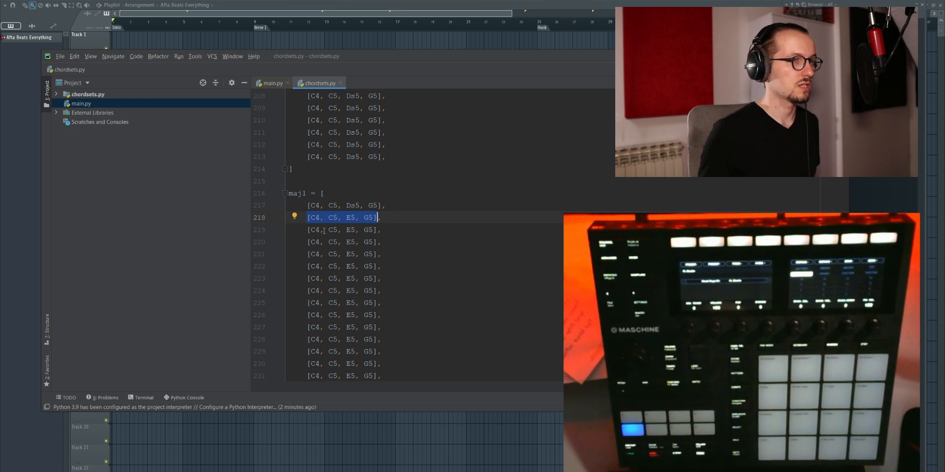
drag(311, 230, 334, 229)
click(364, 229)
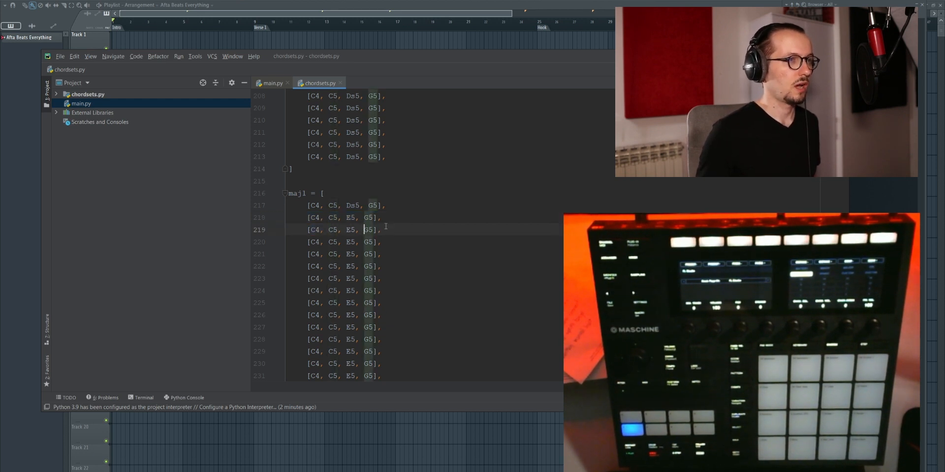
click(353, 205)
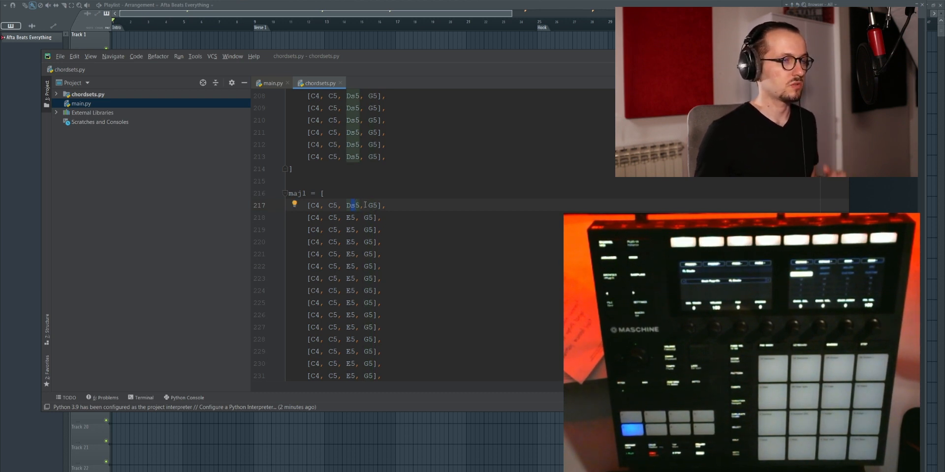
Step: Examine the GROUPS section at the end of chordsets.py, starting with the note list of group1
scroll(363, 210, down, 4)
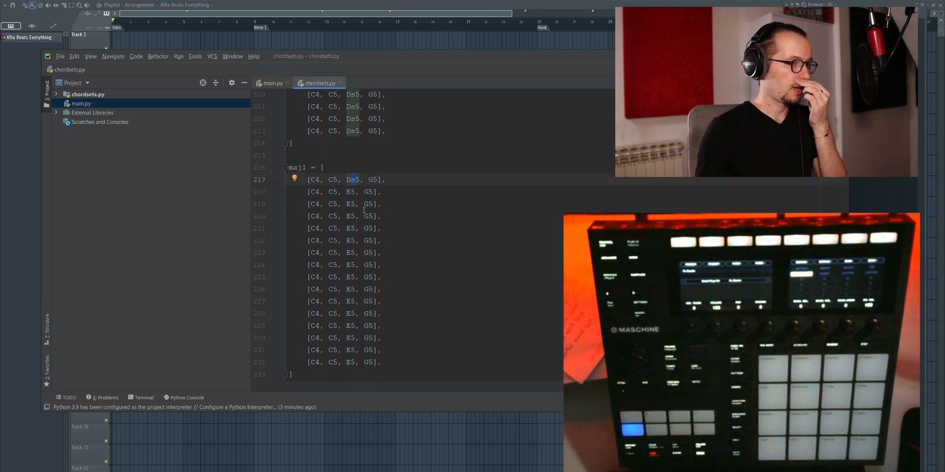
scroll(364, 210, up, 4)
scroll(364, 210, down, 16)
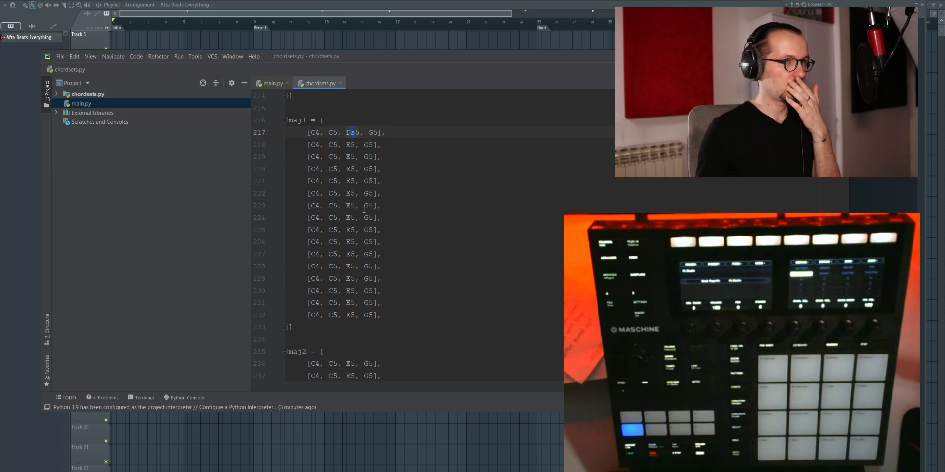
scroll(362, 215, down, 12)
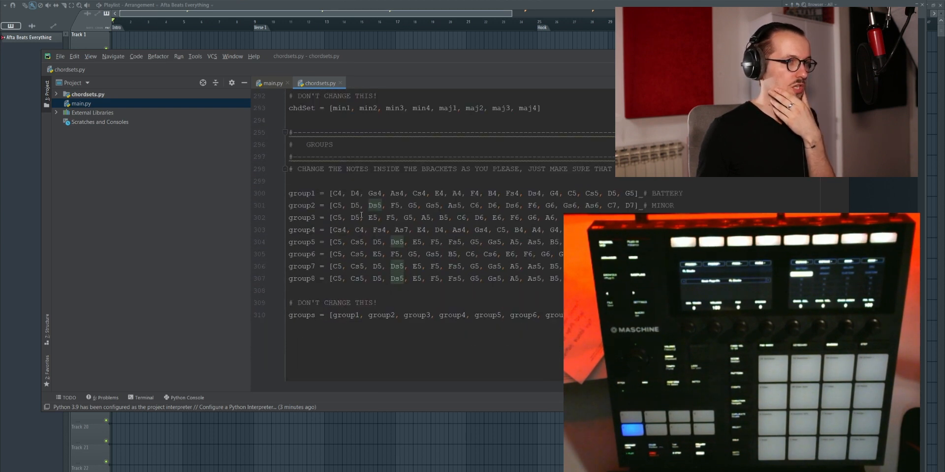
scroll(362, 215, up, 6)
scroll(359, 218, down, 4)
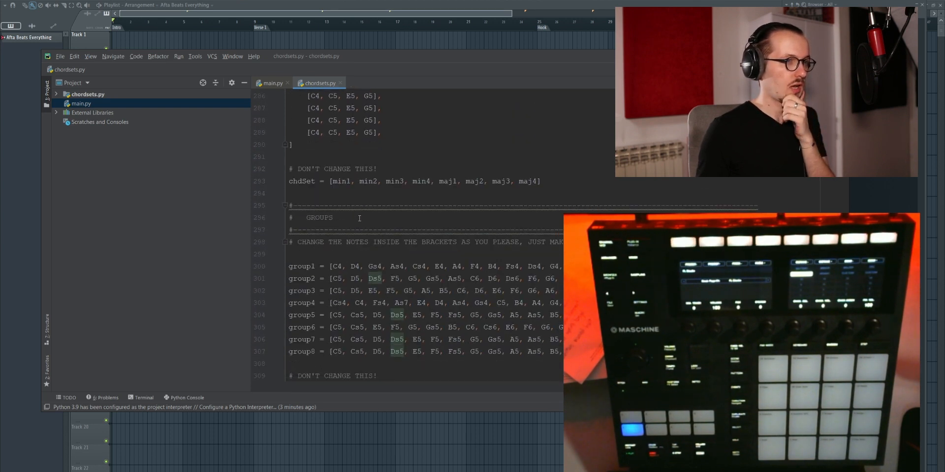
click(334, 266)
scroll(320, 236, down, 2)
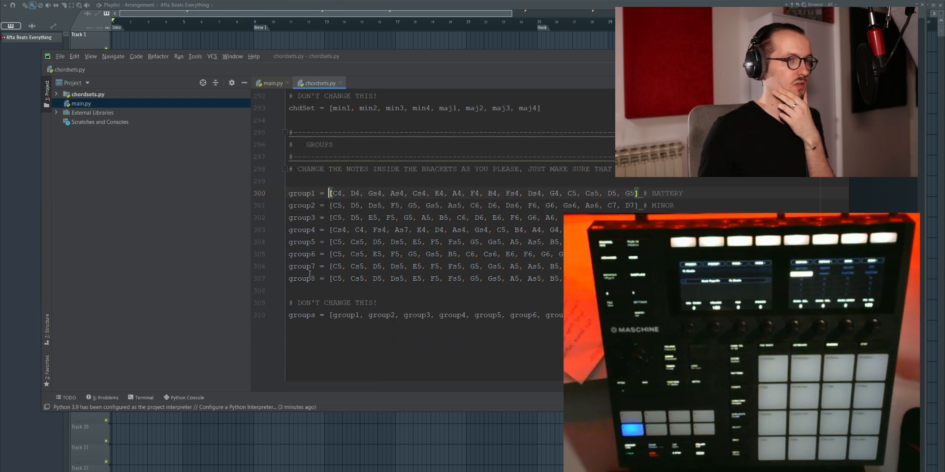
mouse_move(334, 189)
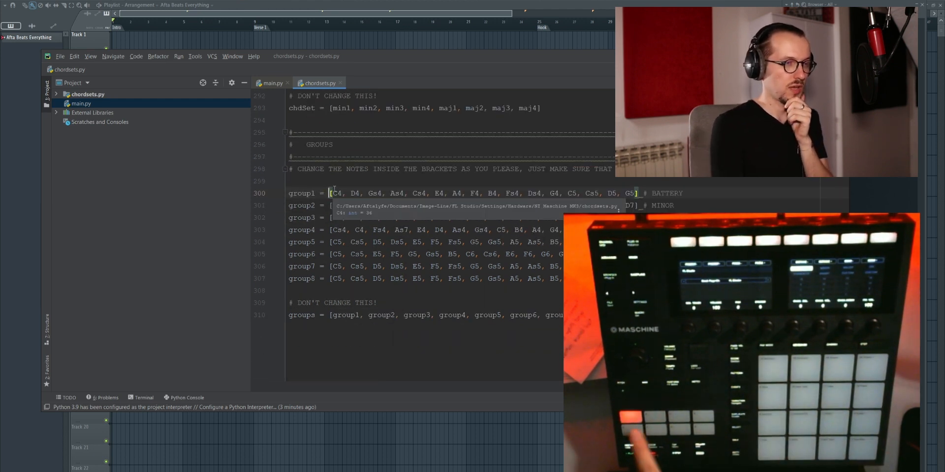
Step: Go through the group names in the GROUPS section one by one, from group1 to group8
click(311, 194)
click(311, 205)
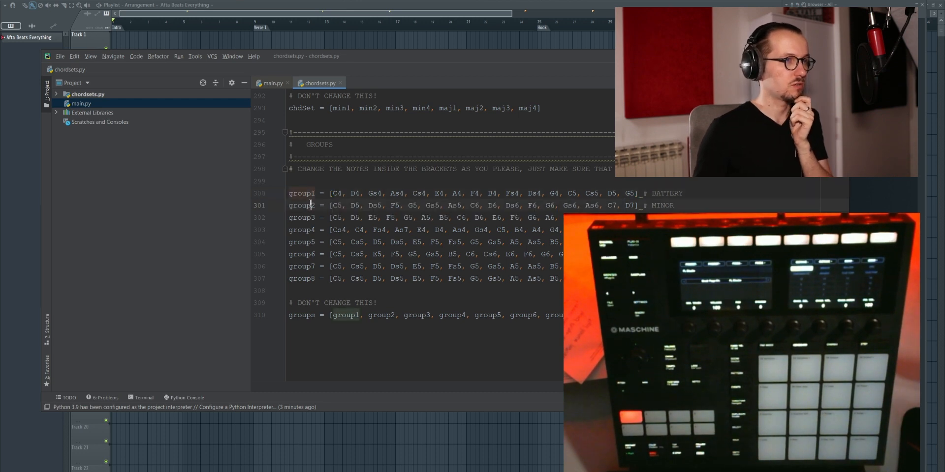
click(312, 218)
click(311, 230)
click(311, 242)
click(312, 255)
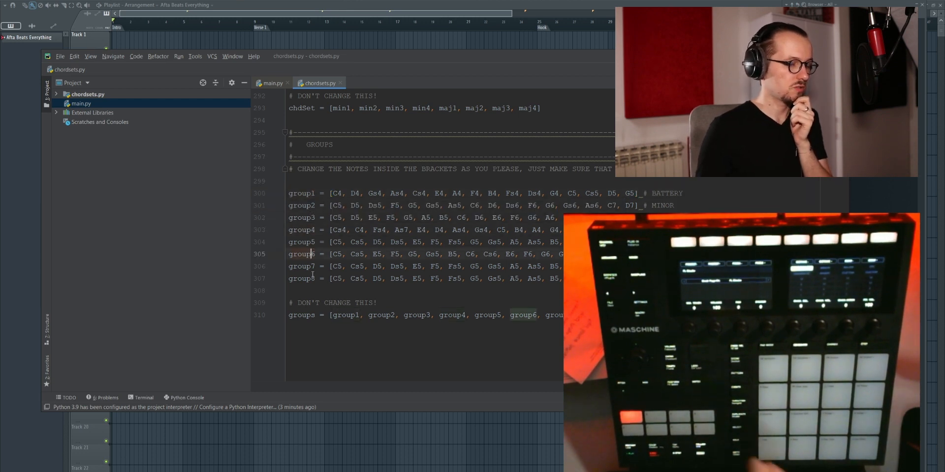
mouse_move(313, 278)
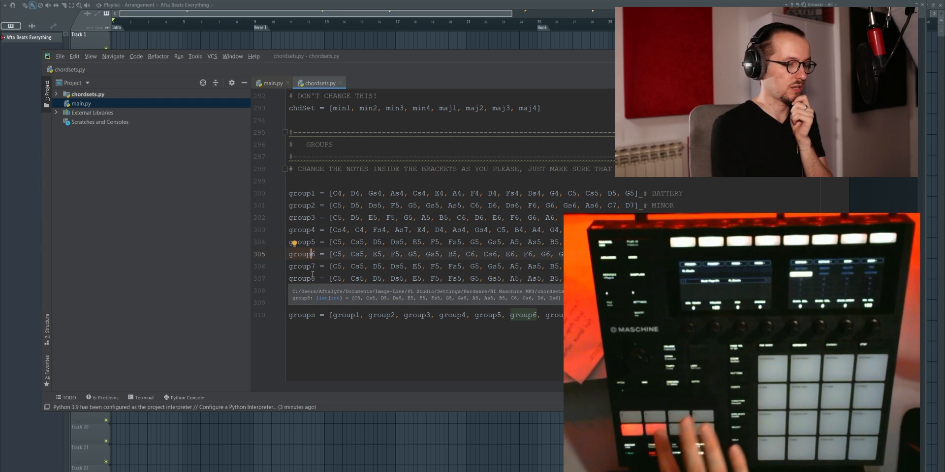
Step: Point out the BATTERY and MINOR comments of group1 and group2, and inspect the group3 and group4 lines
double_click(660, 194)
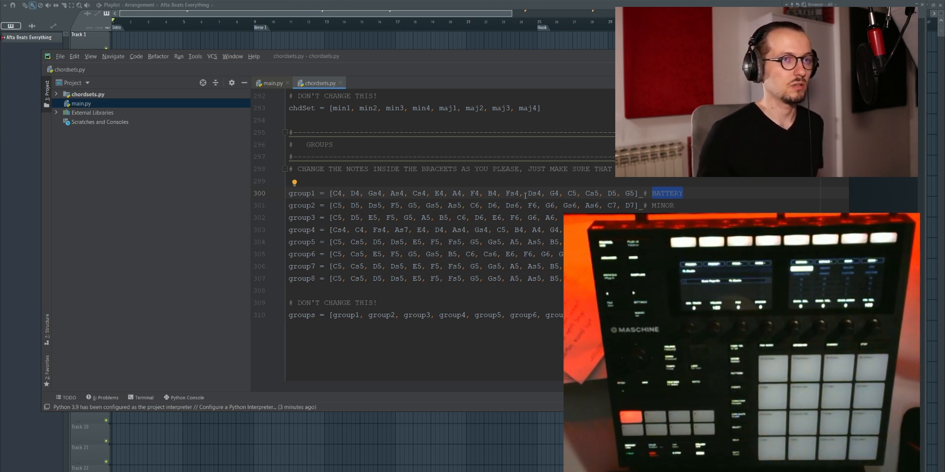
click(383, 205)
click(314, 204)
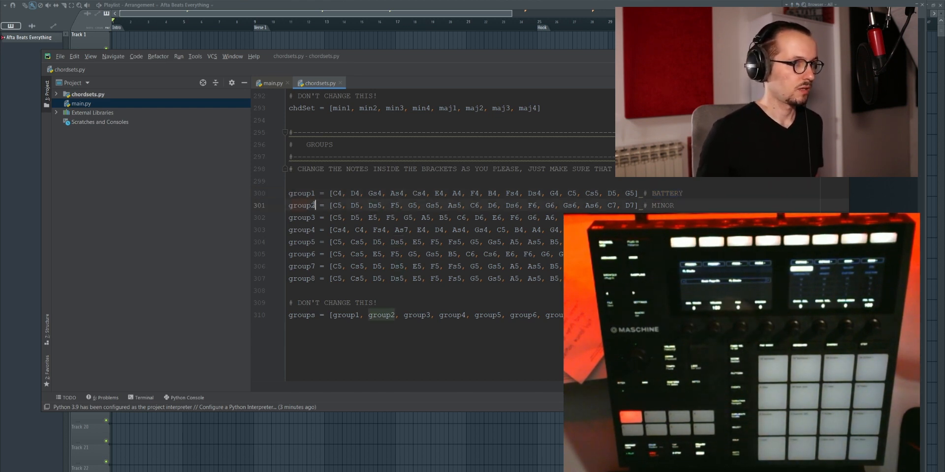
double_click(663, 205)
click(685, 204)
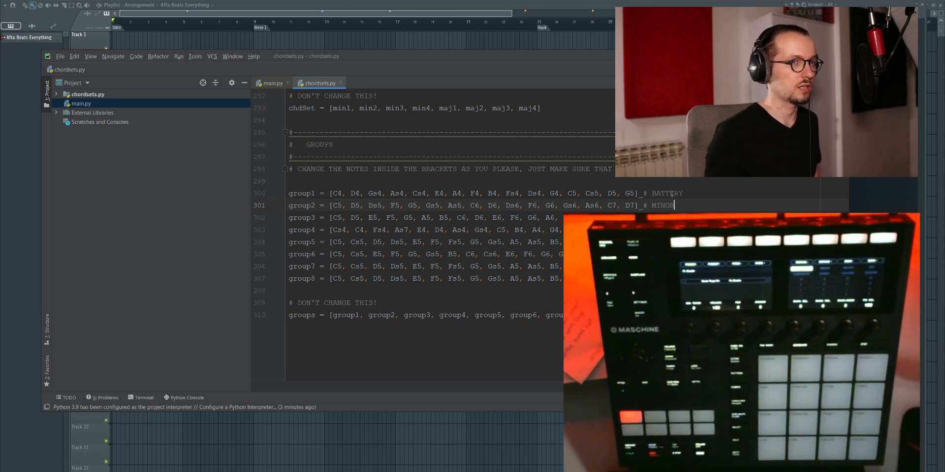
click(537, 217)
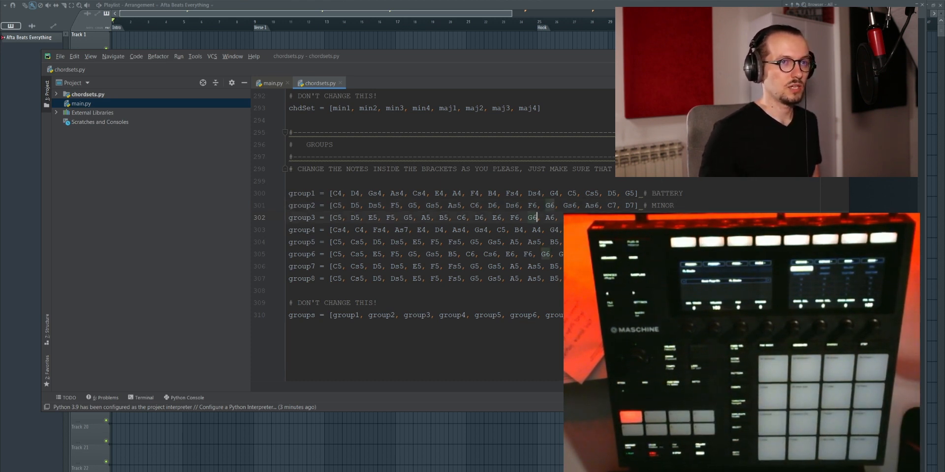
click(652, 230)
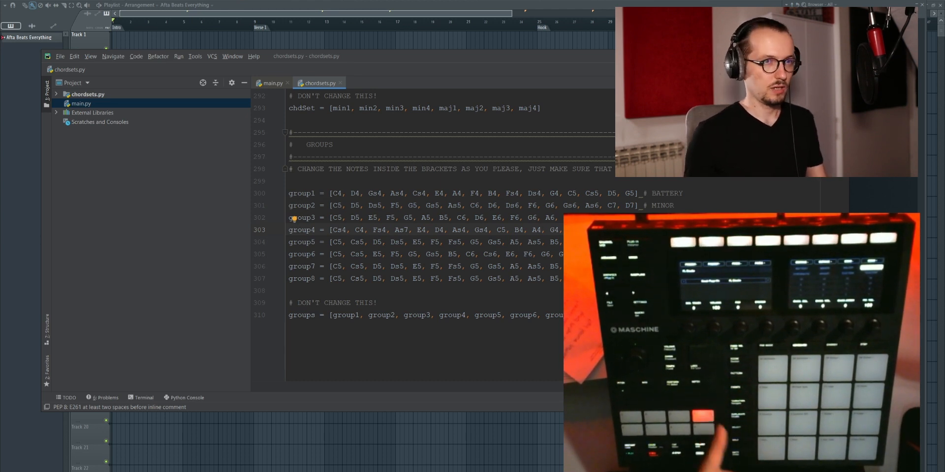
drag(652, 194, 689, 191)
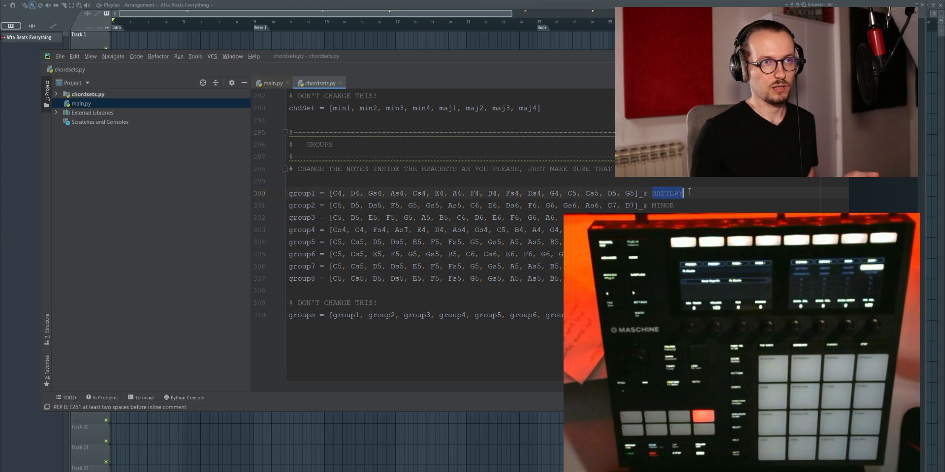
click(294, 219)
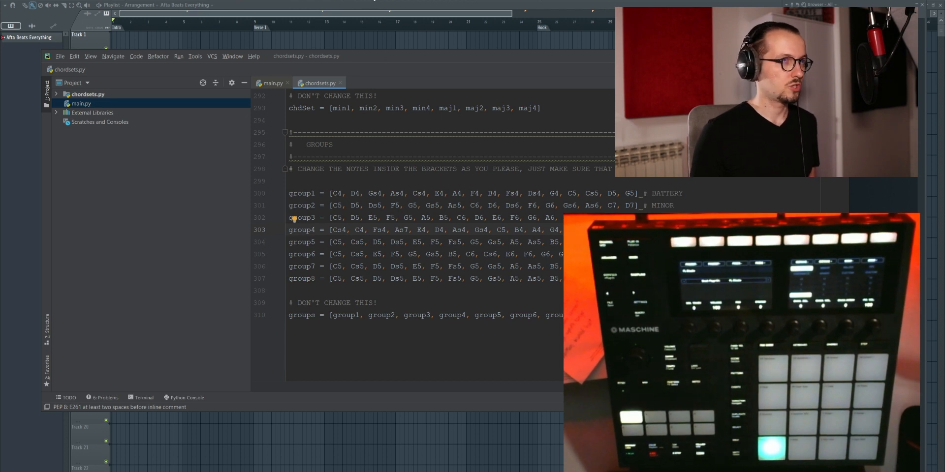
Step: Switch from the code editor to FL Studio and open the recent project Script Testing Project.flp
click(375, 0)
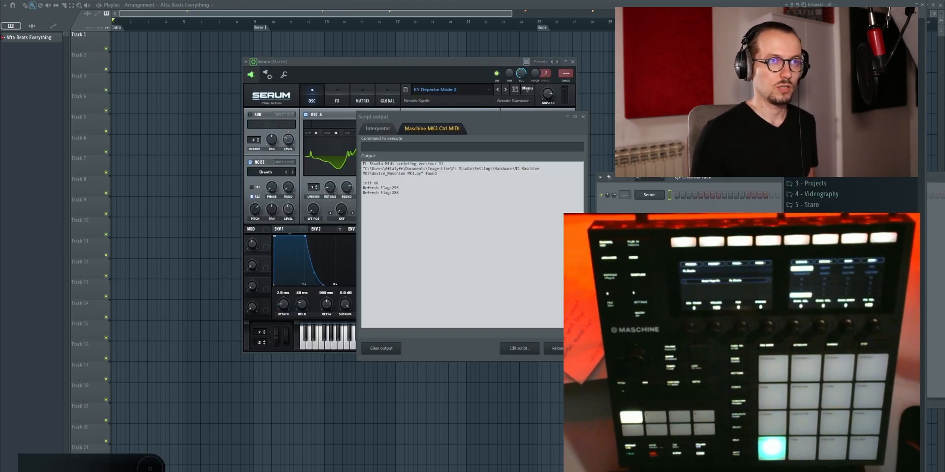
drag(644, 233, 642, 209)
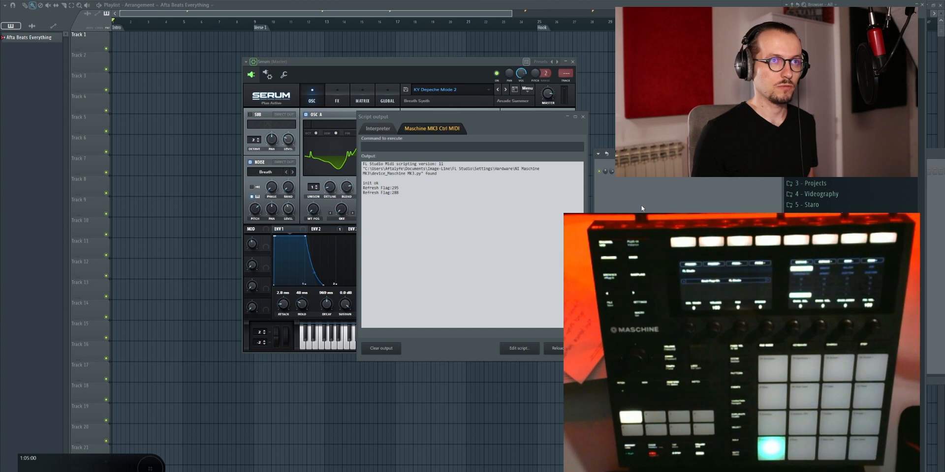
click(7, 0)
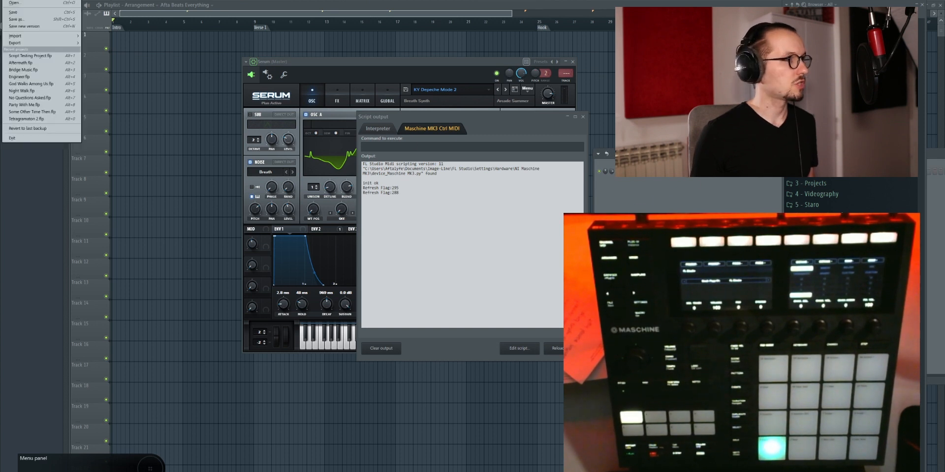
click(24, 56)
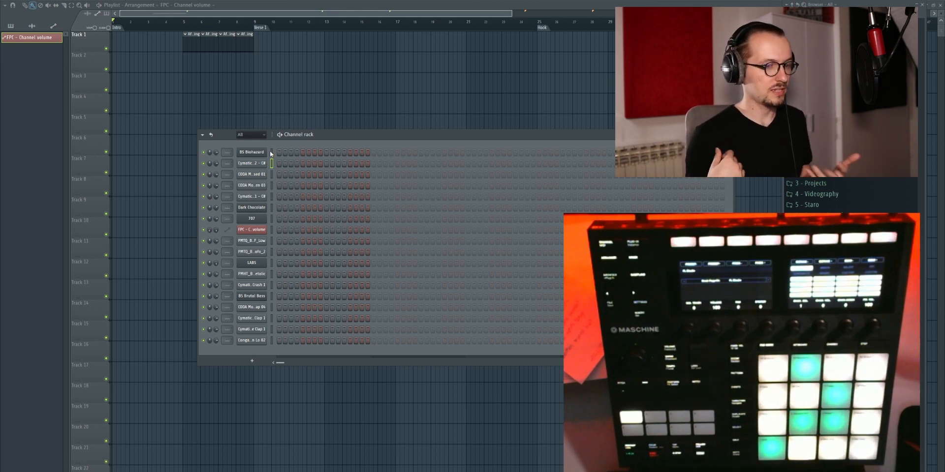
Step: Go through channels in the Channel rack, opening and closing the settings of Cymatics - 9God Snare 2 - C# and FPC - Channel volume
click(270, 152)
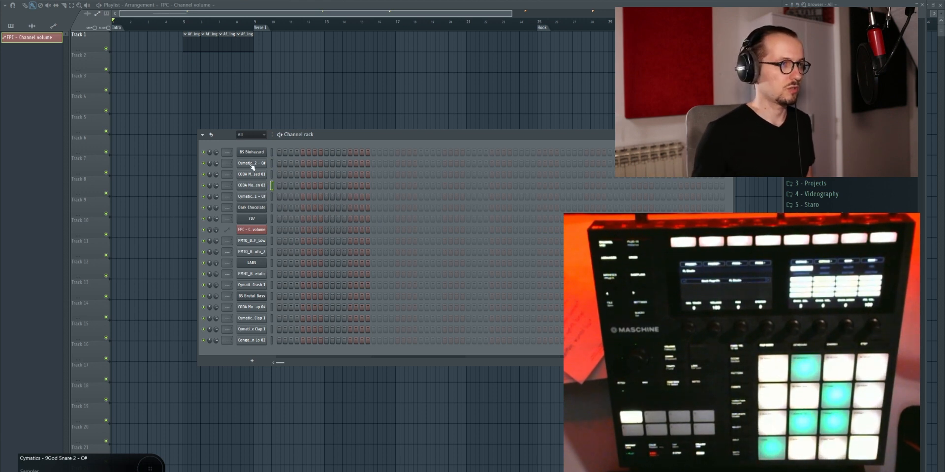
click(252, 165)
click(230, 56)
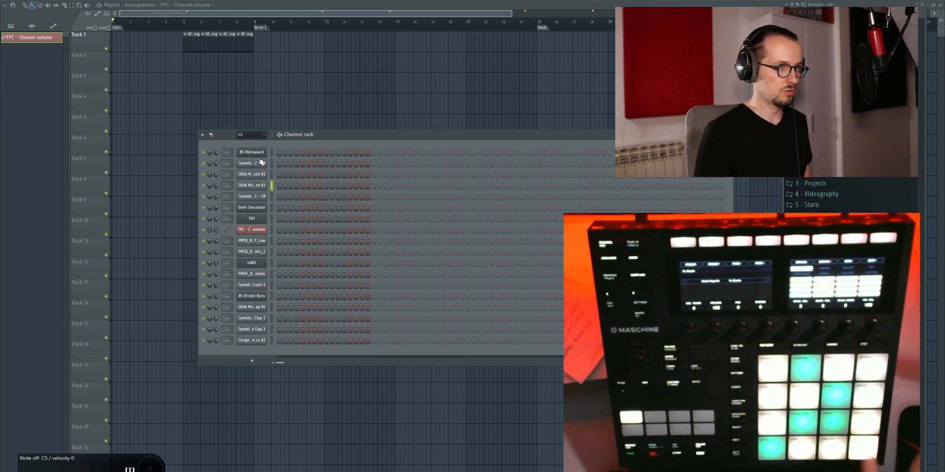
click(252, 230)
click(211, 43)
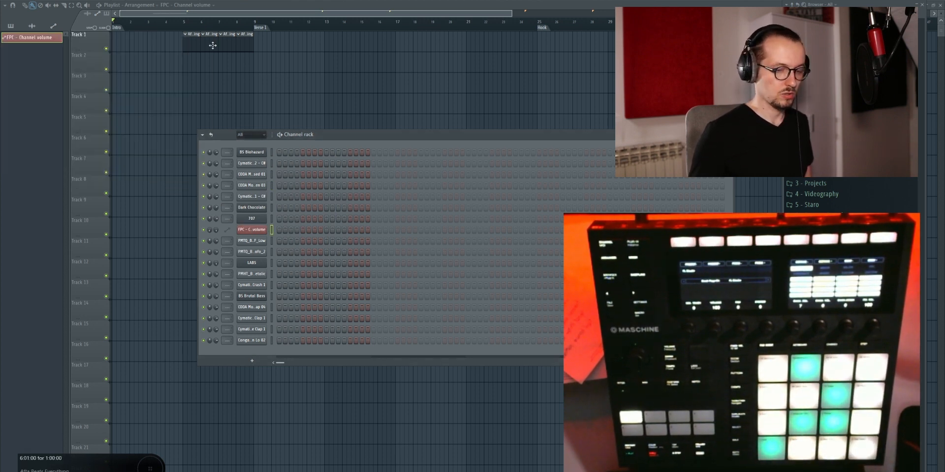
click(261, 231)
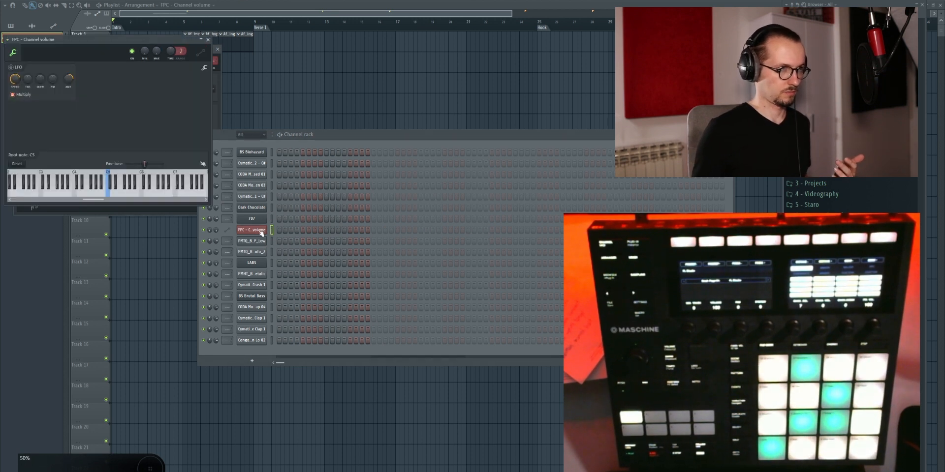
click(208, 39)
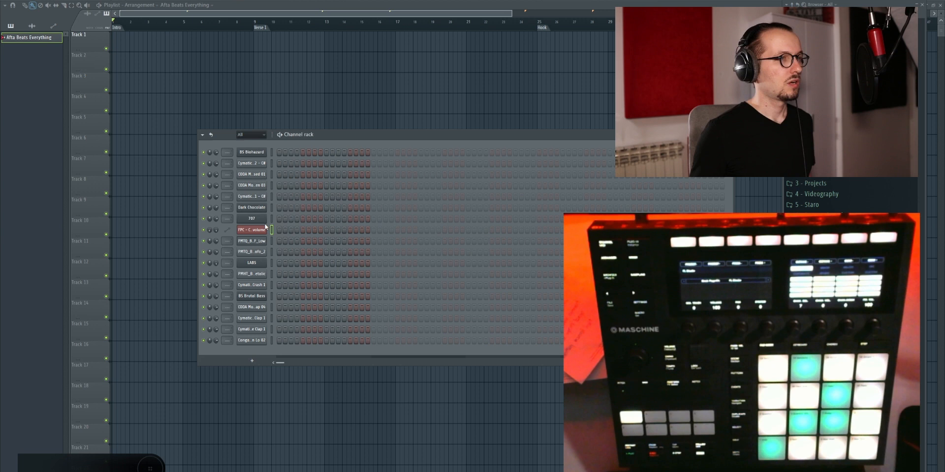
right_click(253, 197)
click(284, 197)
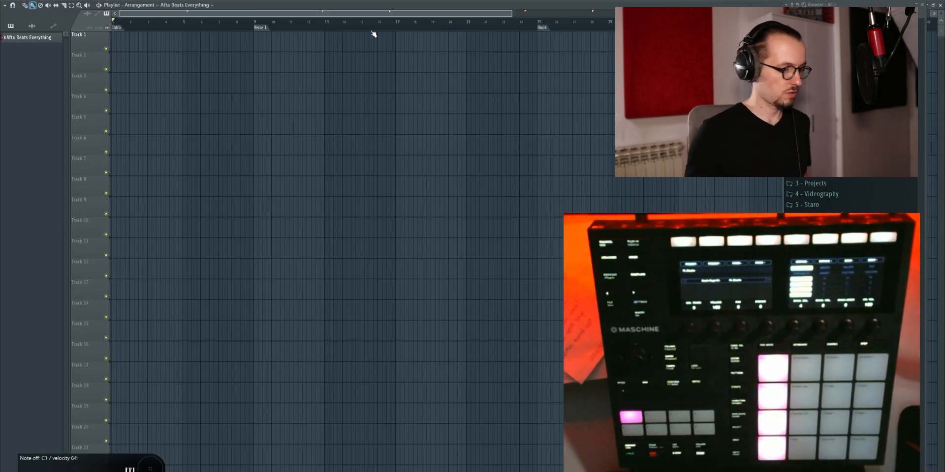
Step: Show the Channel rack, and return to the Playlist view
key(F6)
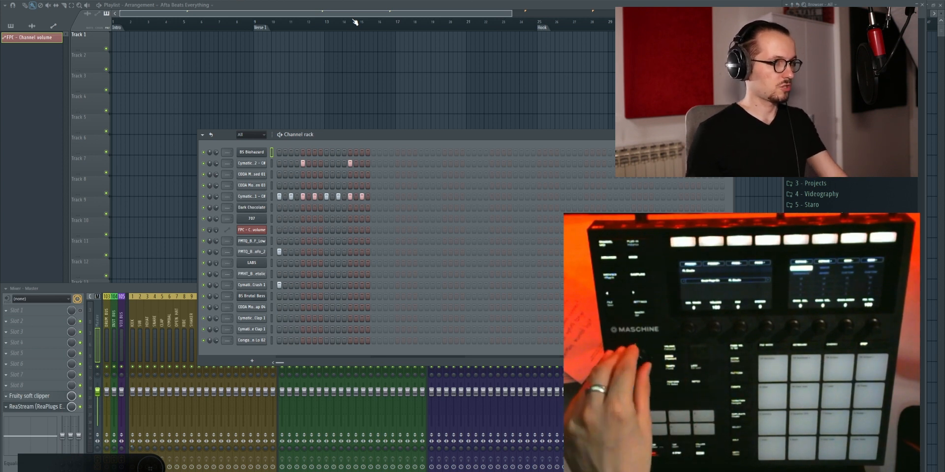
key(F5)
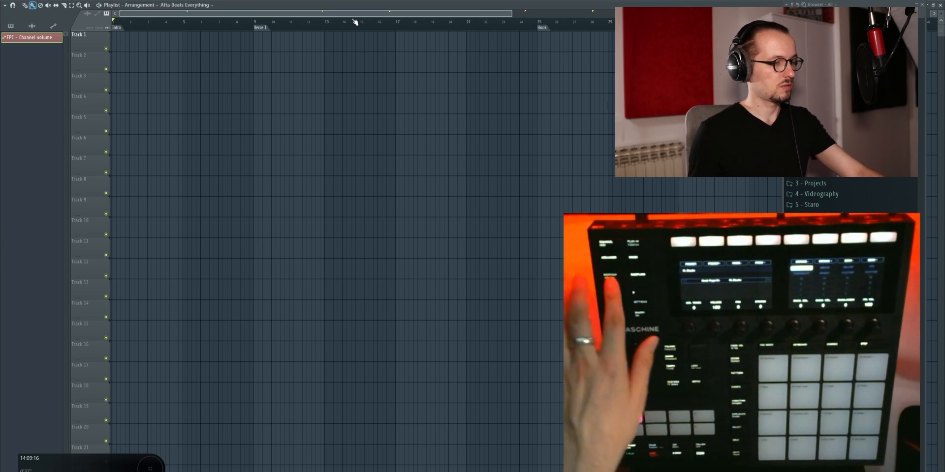
Step: Open the plugin picker, move through its categories to 1 Afta Beats Everything, and close the picker
key(F8)
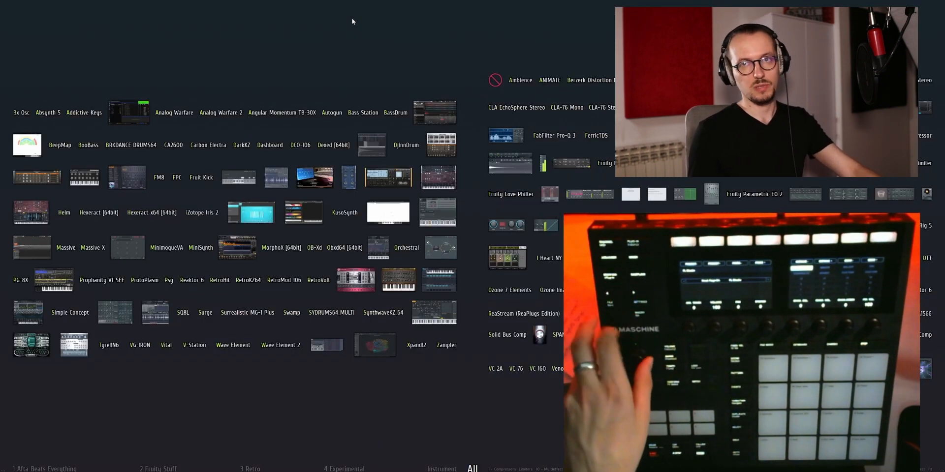
key(Left)
key(Left)
key(Left)
key(Left)
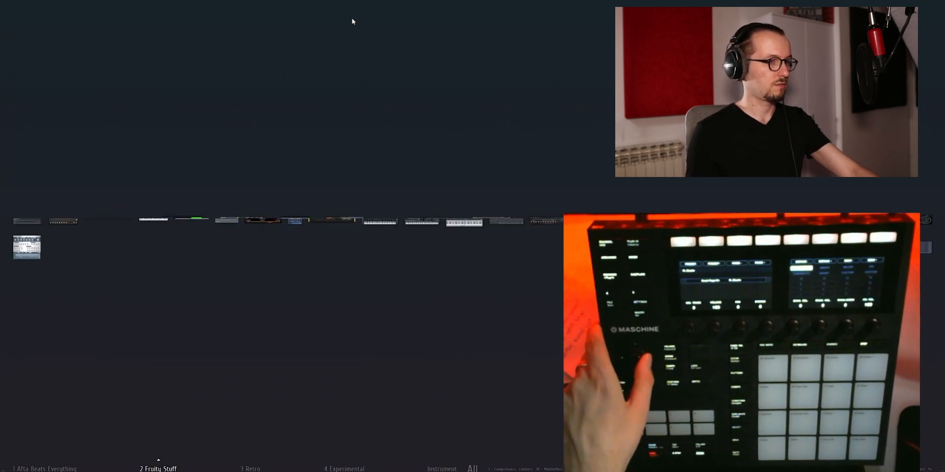
key(Left)
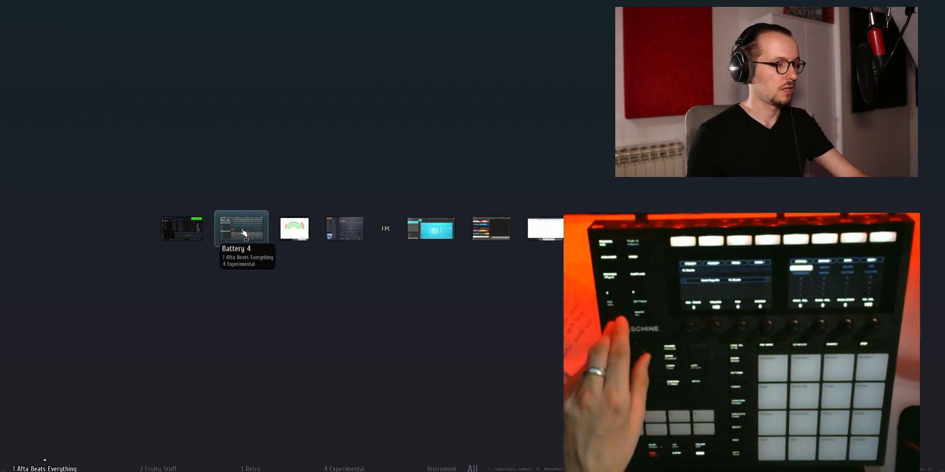
key(F8)
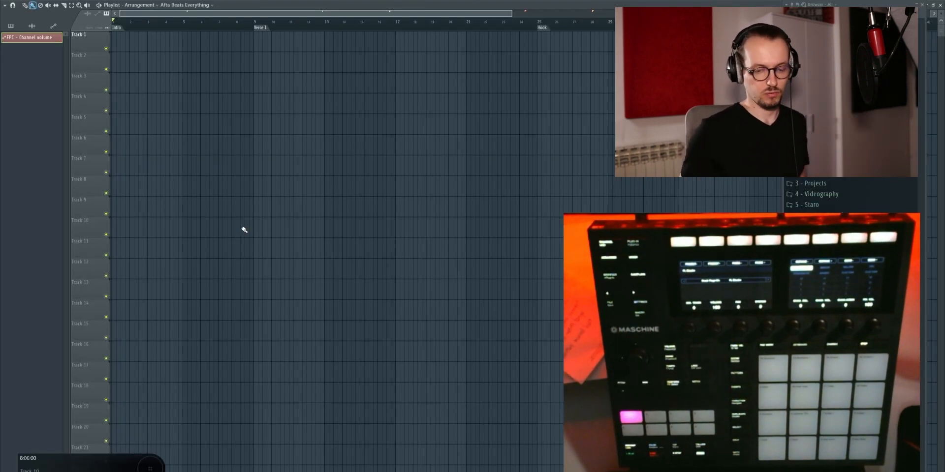
Step: Move the browser to the opposite side of the Playlist and go through its tabs
drag(815, 4, 95, 0)
click(75, 2)
click(63, 2)
click(88, 1)
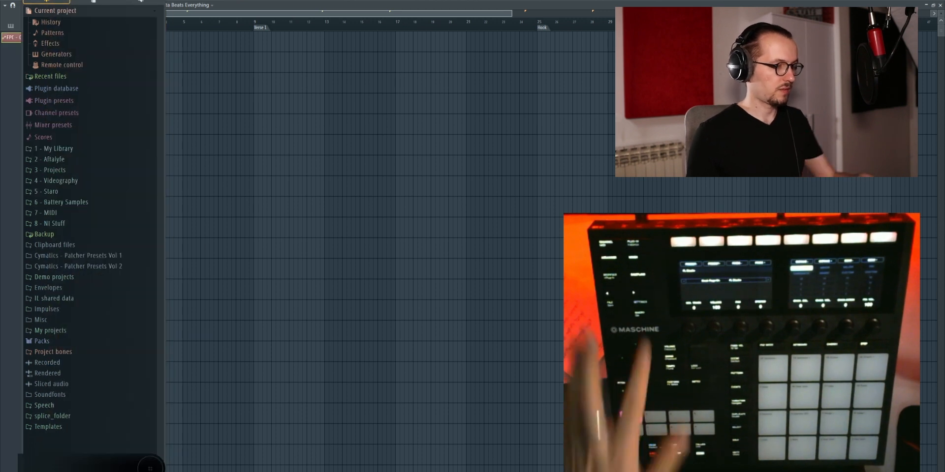
Step: Try the browser toggle repeatedly from the controller, slightly adjusting the browser panel's width in between
key(alt+F8)
key(alt+F8)
key(alt+F8)
key(alt+F8)
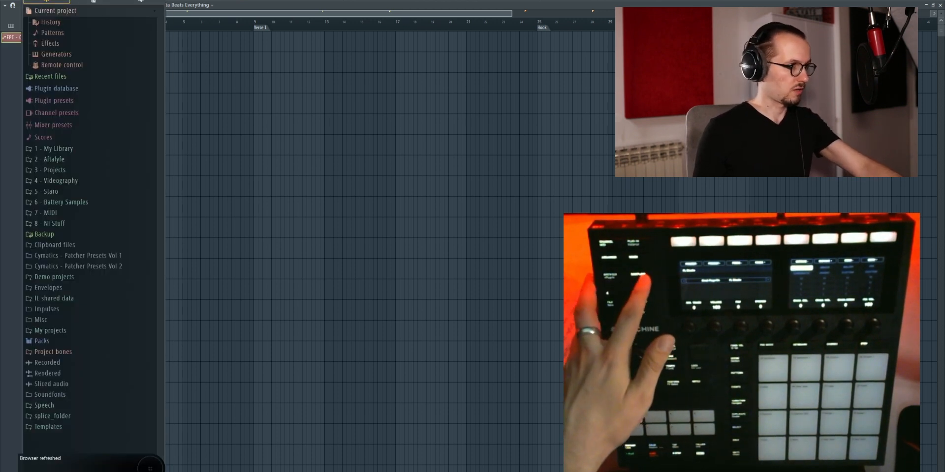
key(alt+F8)
key(alt+F8)
key(alt+F8)
key(alt+F8)
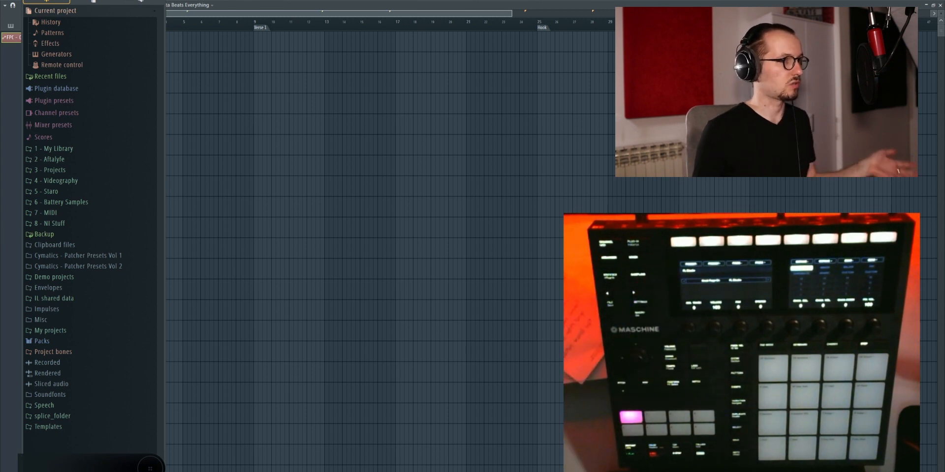
key(alt+F8)
key(alt+F8)
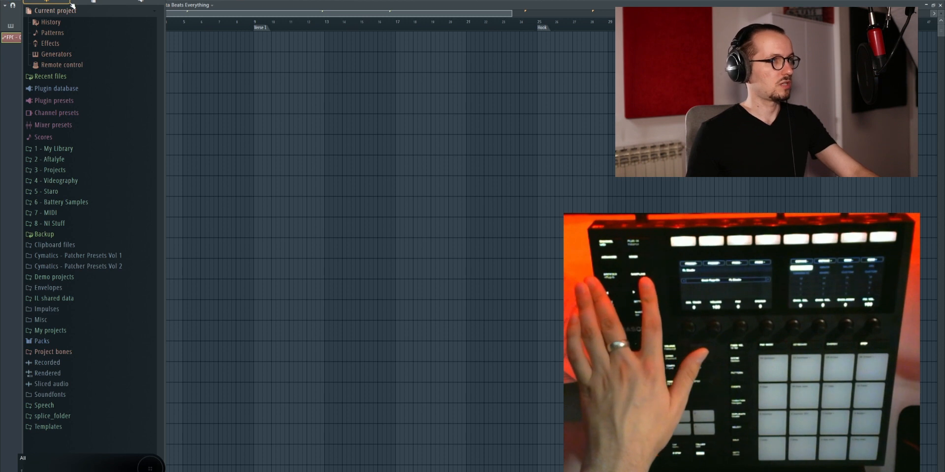
mouse_move(90, 0)
mouse_down()
mouse_move(228, 1)
mouse_move(93, 0)
mouse_up()
key(alt+F8)
key(alt+F8)
key(alt+F8)
key(alt+F8)
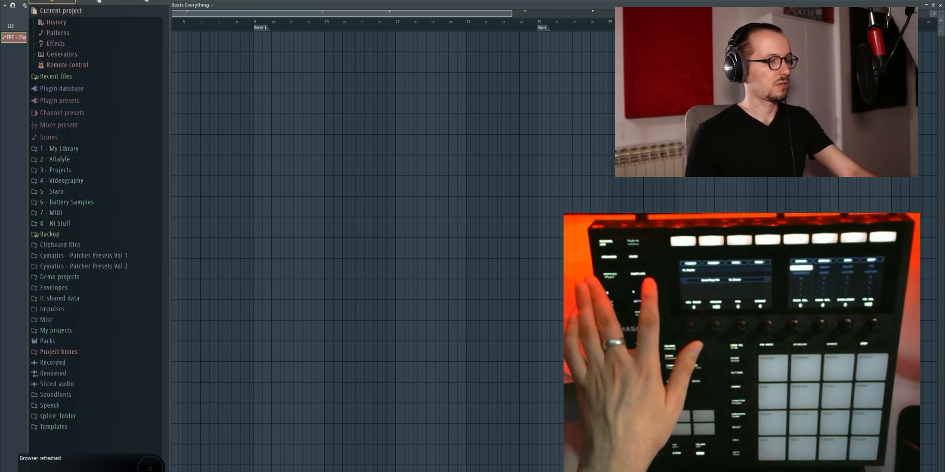
Step: Move up and down through the browser's top-level folders and settle on 1 - My Library
key(Down)
key(Down)
key(Down)
key(Down)
key(Down)
key(Down)
key(Down)
key(Down)
key(Down)
key(Down)
key(Down)
key(Down)
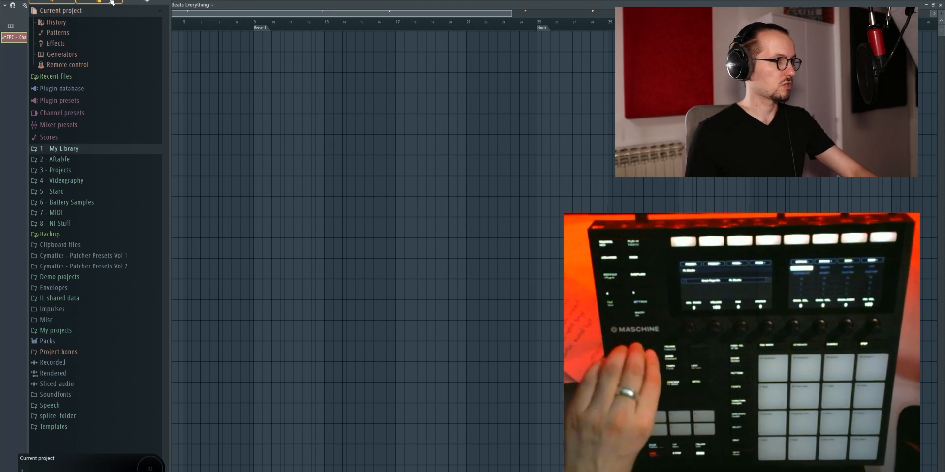
key(Up)
key(Down)
key(Down)
key(Down)
key(Up)
key(Up)
key(Up)
key(Up)
key(Down)
key(Down)
key(Down)
key(Up)
key(Up)
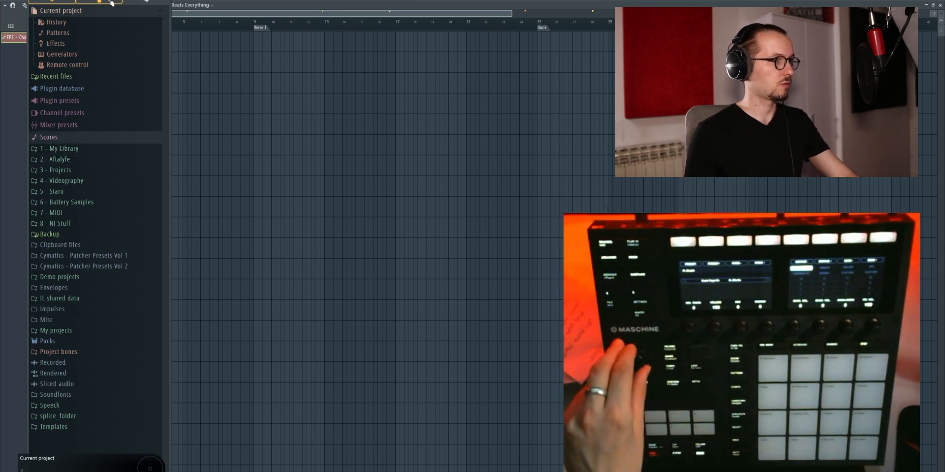
key(Down)
key(Down)
key(Down)
key(Up)
key(Down)
key(Down)
key(Down)
key(Up)
key(Up)
key(Up)
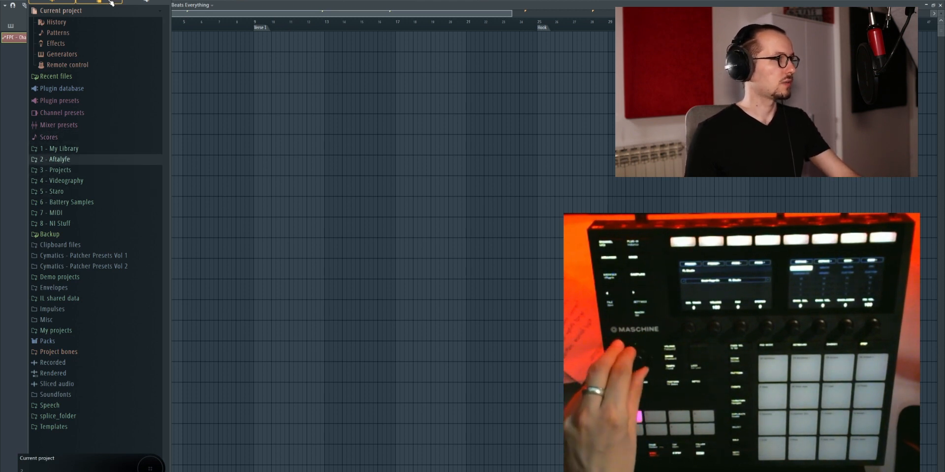
key(Down)
key(Down)
key(Down)
key(Down)
key(Down)
key(Up)
key(Up)
key(Up)
key(Up)
key(Up)
key(Up)
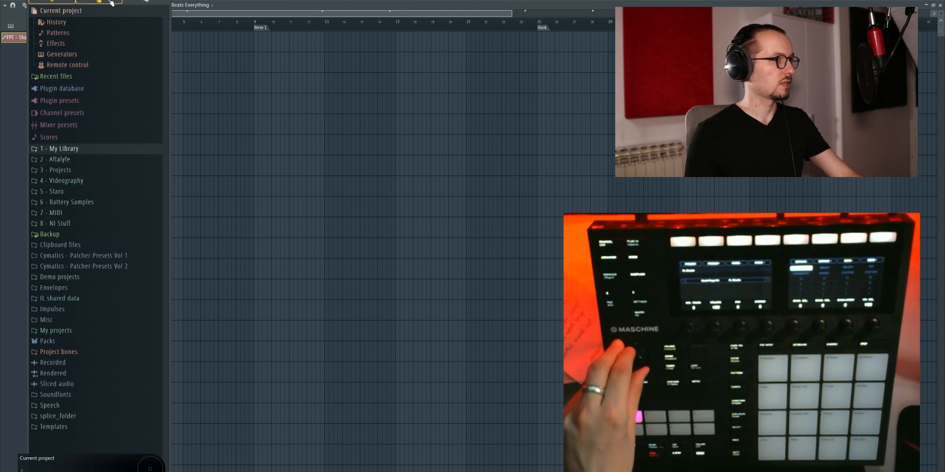
Step: Expand the 1 - My Library folder and its One Shots subfolder in the browser
key(Right)
key(Down)
key(Down)
key(Down)
key(Down)
key(Down)
key(Down)
key(Down)
key(Down)
key(Down)
key(Down)
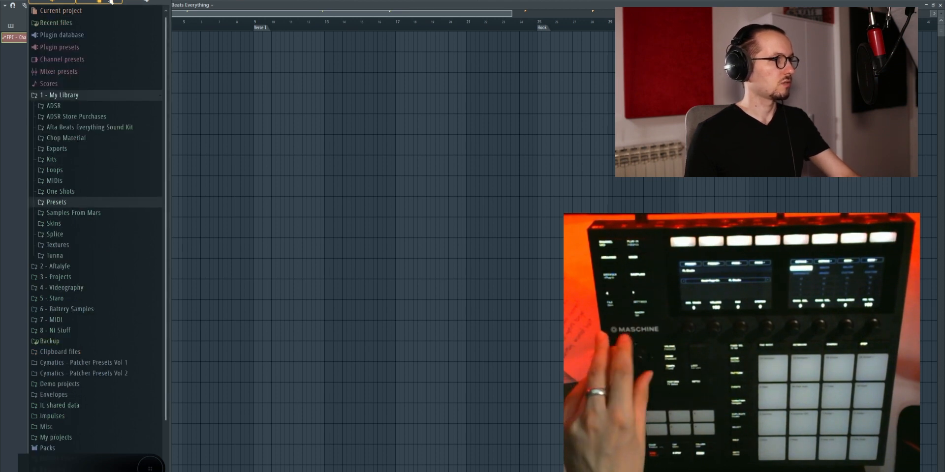
key(Up)
key(Right)
Step: Expand the Drum & Percussion One Shots folder inside One Shots
key(Down)
key(Down)
key(Down)
key(Down)
key(Down)
key(Up)
key(Up)
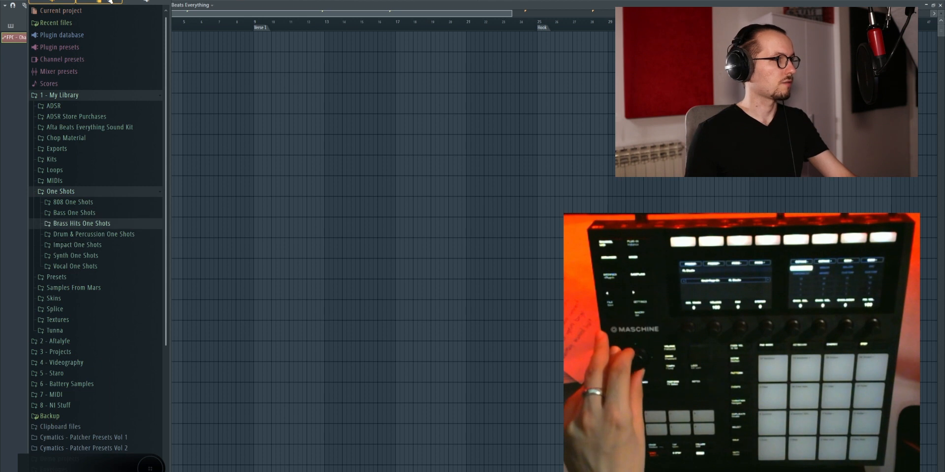
key(Down)
key(Right)
Step: Expand the Claps folder and select the Cymatics - 9God Clap 1 sample
key(Down)
key(Down)
key(Down)
key(Up)
key(Up)
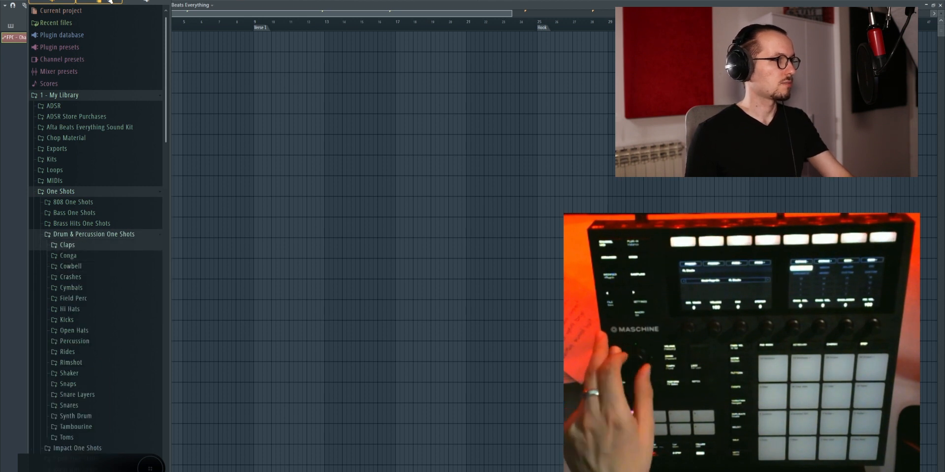
key(Right)
key(Down)
key(Down)
key(Down)
key(Down)
key(Down)
key(Down)
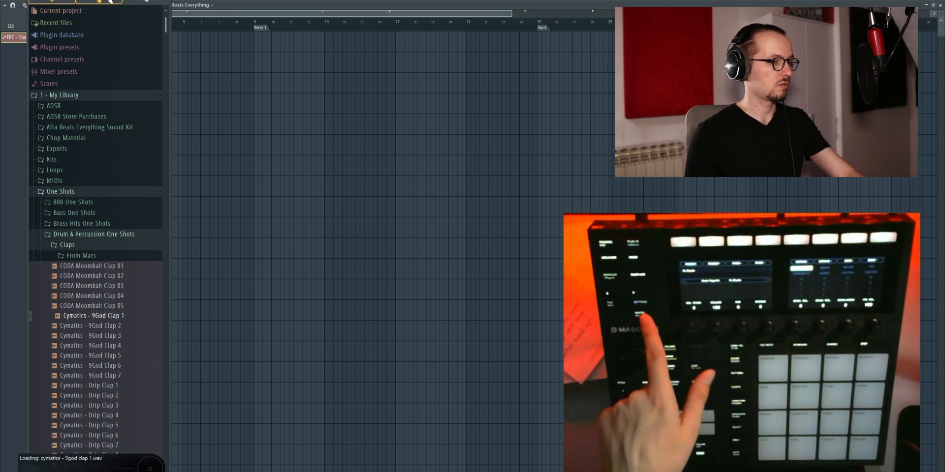
Step: Open Cymatics - 9God Clap 1 in a new channel and move its channel window clear of the browser
key(Return)
key(Down)
key(Down)
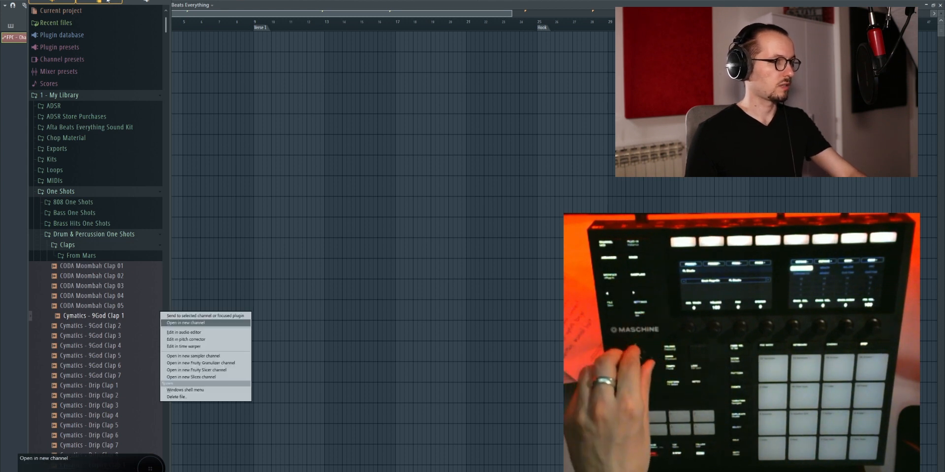
key(Escape)
key(Return)
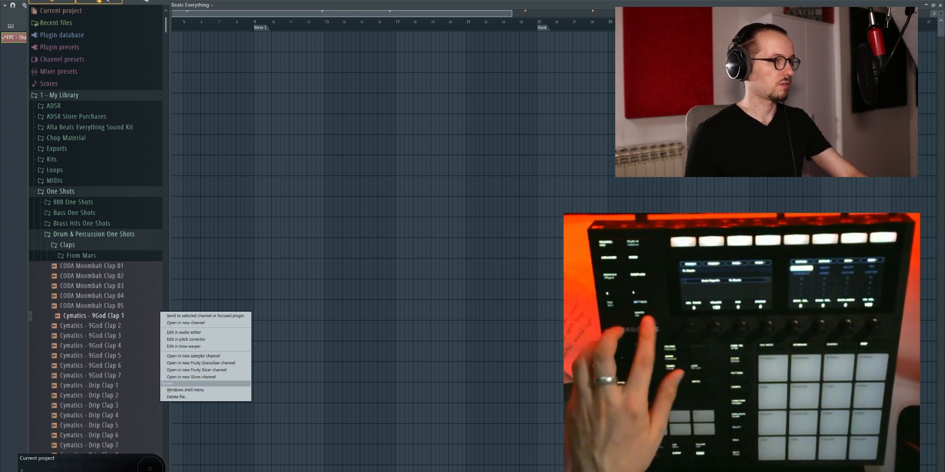
key(Down)
key(Down)
key(Down)
key(Up)
key(Return)
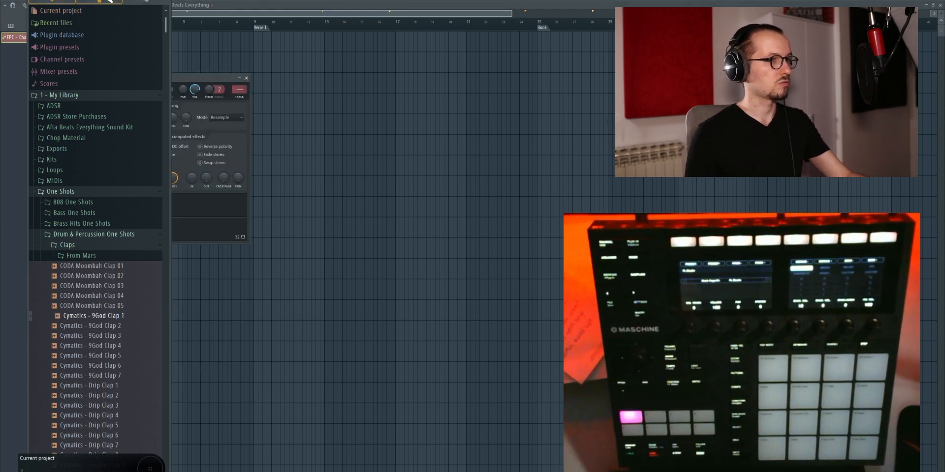
drag(200, 80, 393, 75)
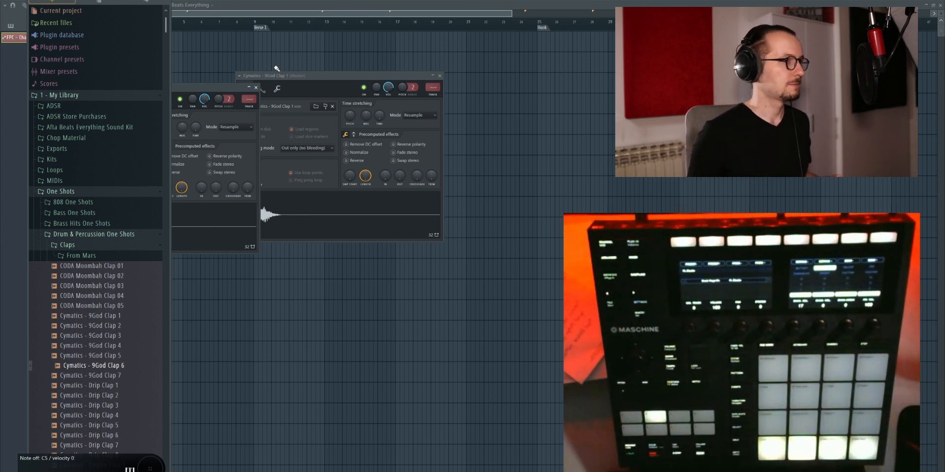
Step: Hide the browser and toggle the Mixer window on and off
key(alt+F8)
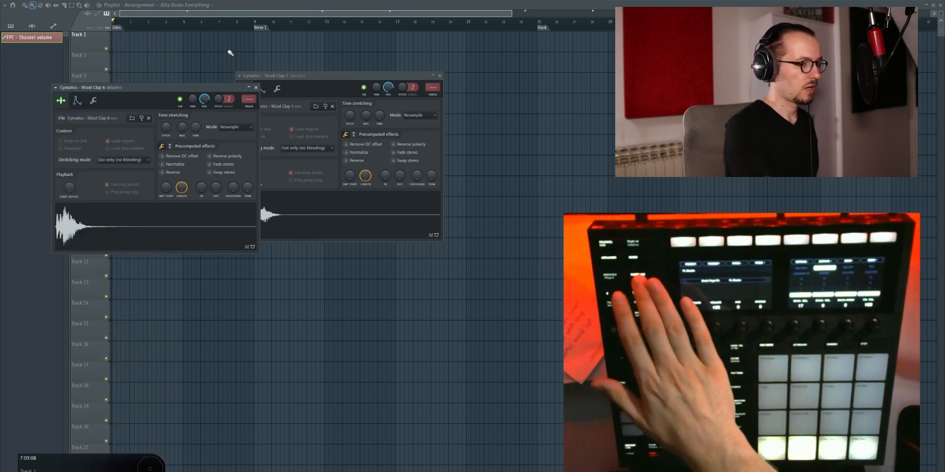
key(F9)
key(F9)
key(F9)
key(F9)
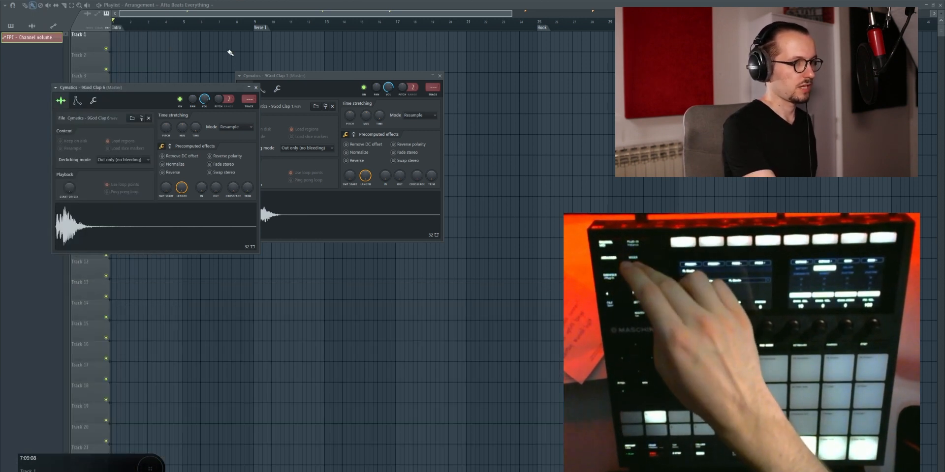
Step: Show the Mixer and Piano roll, and toggle the Playlist window until it is the one in view
key(F9)
key(F7)
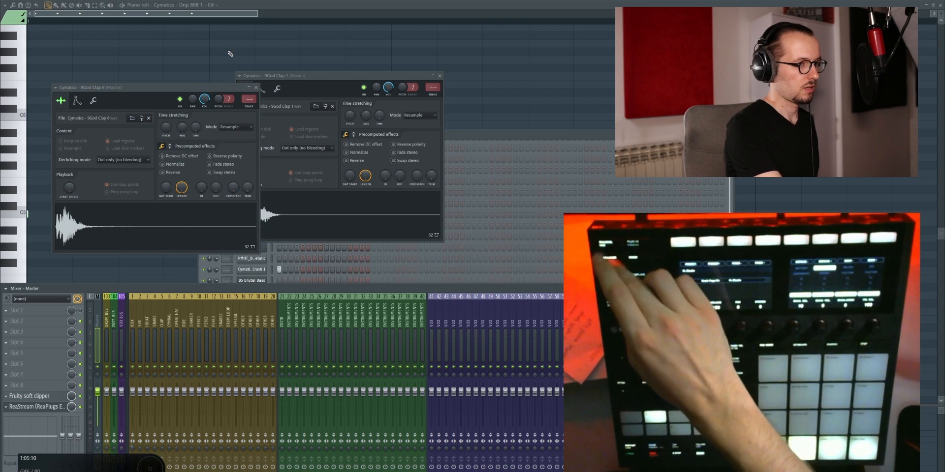
key(F5)
key(F5)
key(F5)
key(F5)
key(F5)
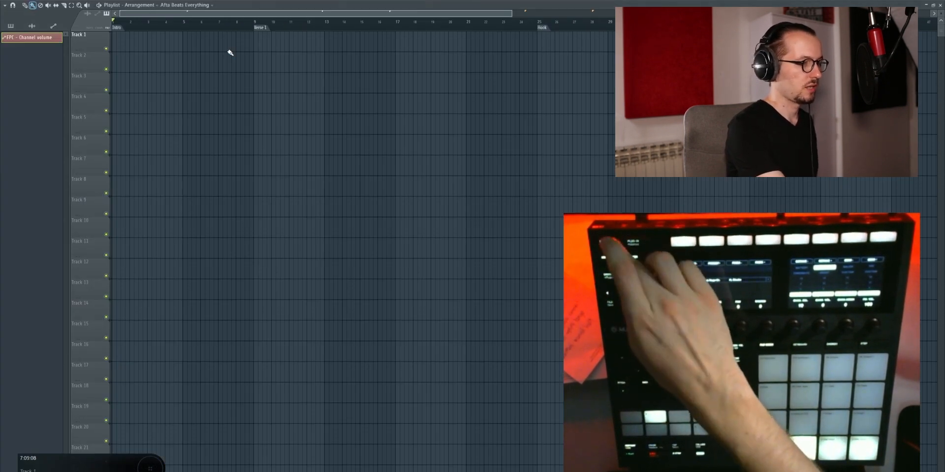
Step: Toggle the Channel rack until it is shown over the Playlist
key(F6)
key(F6)
key(F6)
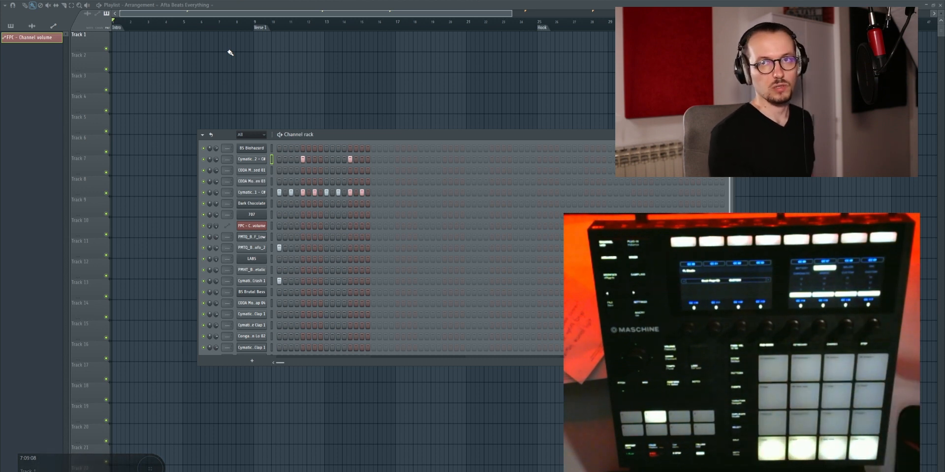
Step: Open the controller link settings for the volume of the third channel in the Channel rack
right_click(216, 171)
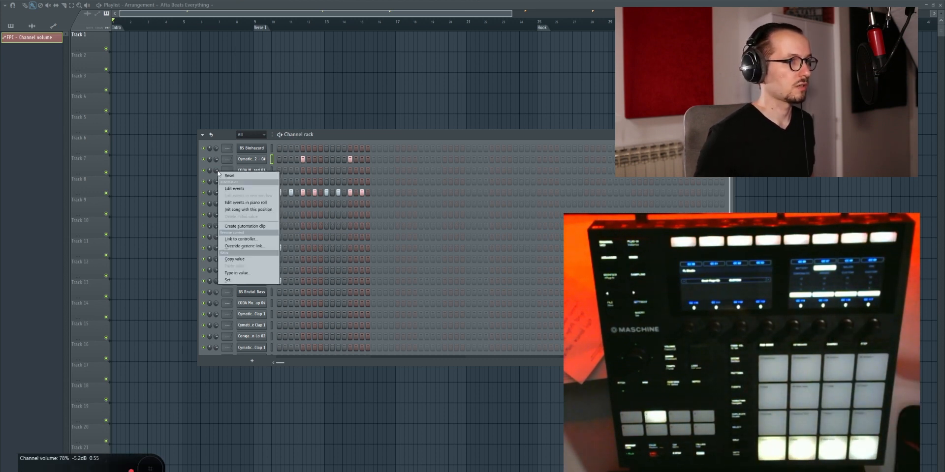
click(239, 238)
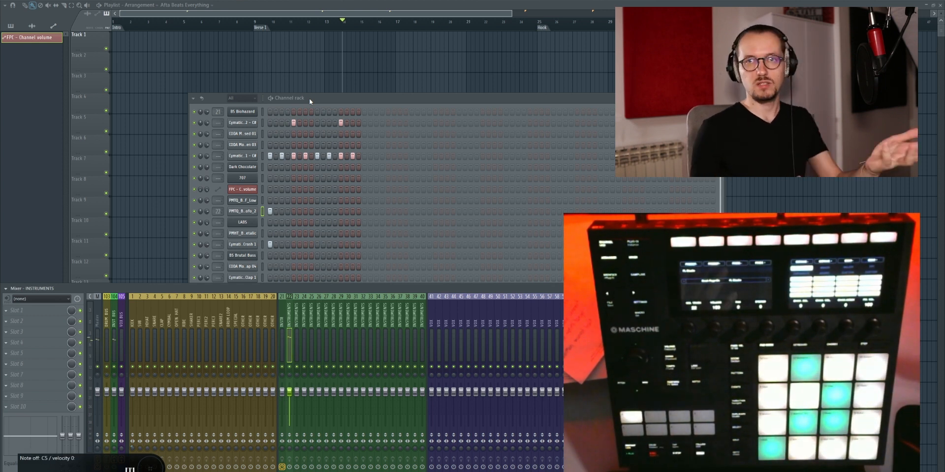
Step: Switch the BS Biohazard channel's target mixer track to 19 and back to 21, and select the third channel
click(242, 112)
scroll(399, 46, down, 8)
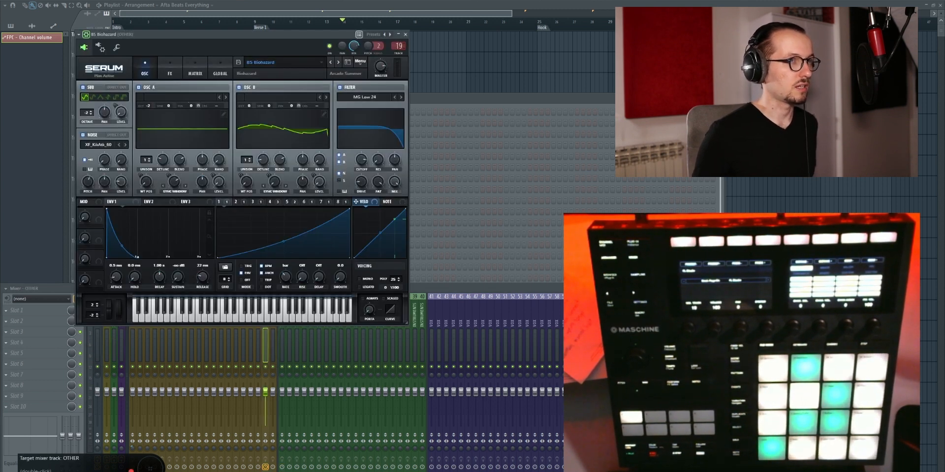
scroll(398, 46, up, 8)
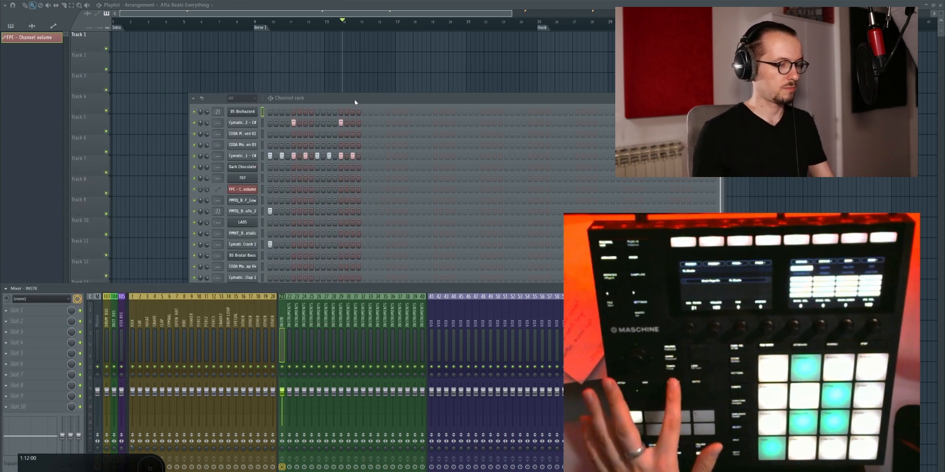
click(263, 133)
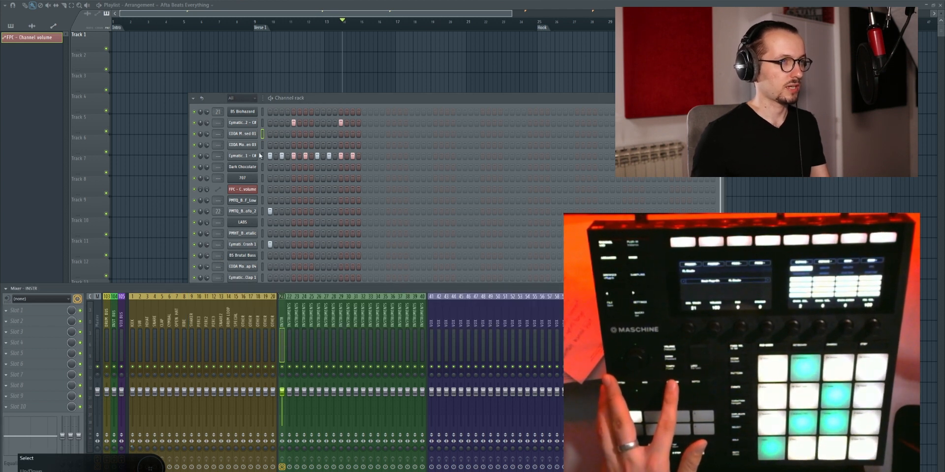
Step: Show the BS Biohazard channel's Serum window and move it clear of the channel list
key(F11)
key(F11)
key(F11)
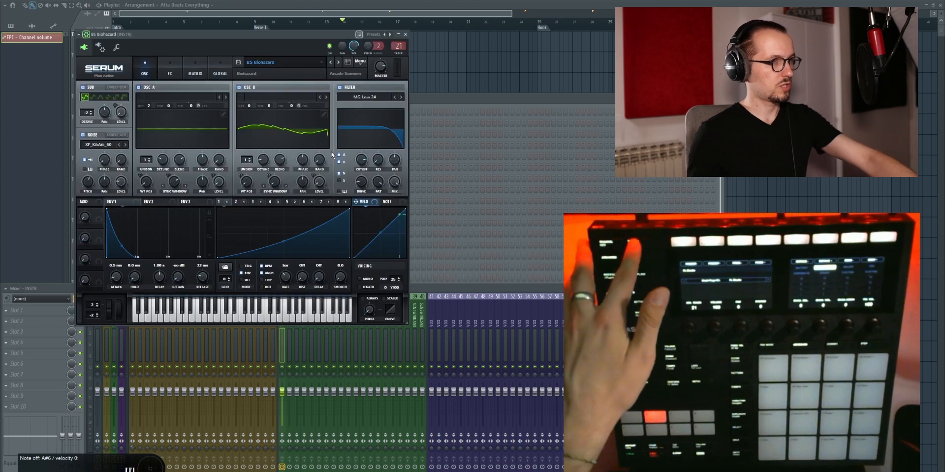
drag(123, 35, 447, 47)
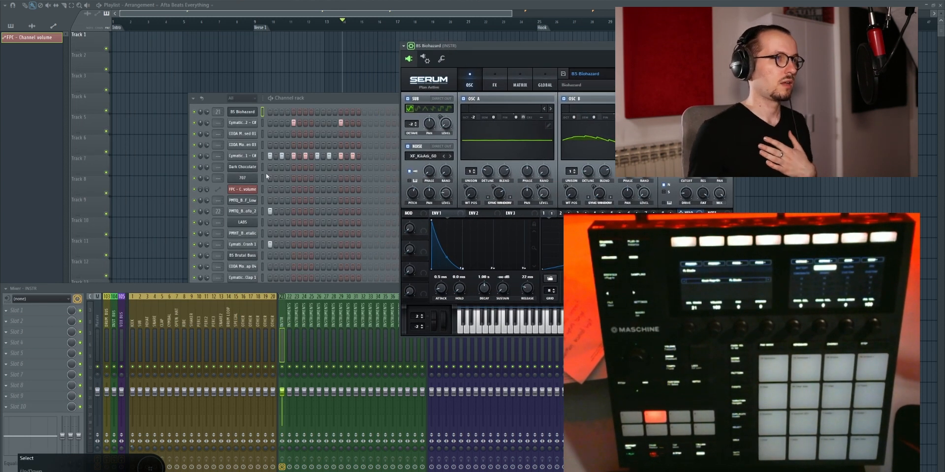
Step: Open the Dark Chocolate channel's FLEX window, move it higher, switch its preset to Capacitation and return to the Channel rack
click(249, 168)
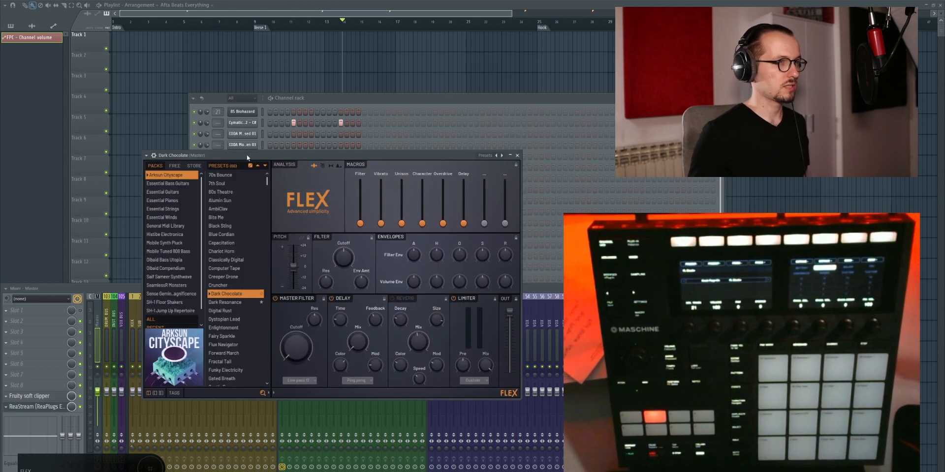
drag(247, 155, 201, 75)
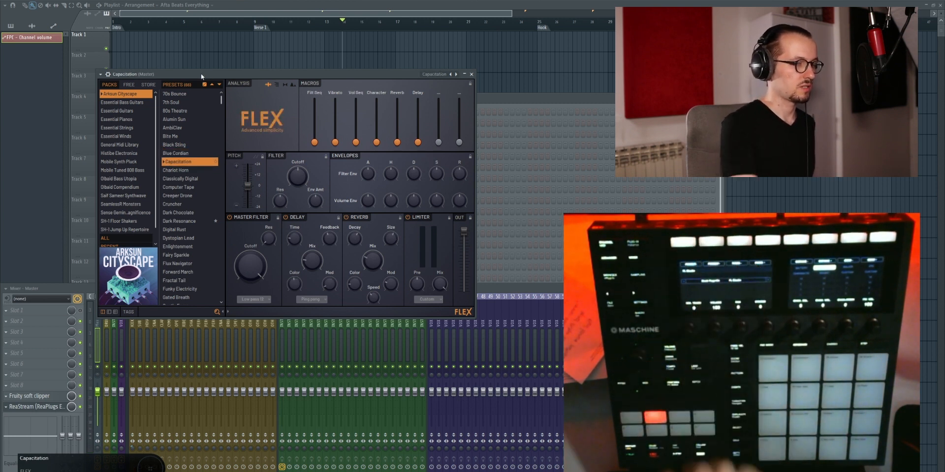
click(537, 97)
Step: Check the MIDI input port in BS Biohazard's wrapper settings and bring its Serum interface back fully into view
click(245, 113)
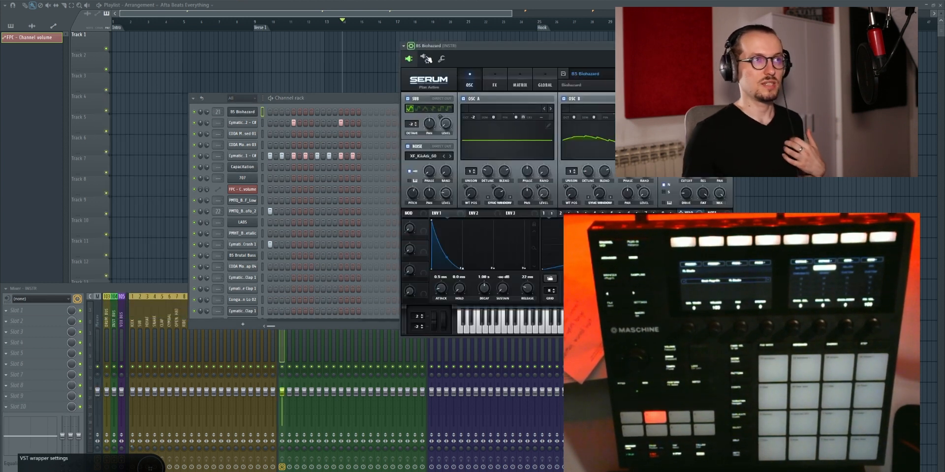
click(426, 59)
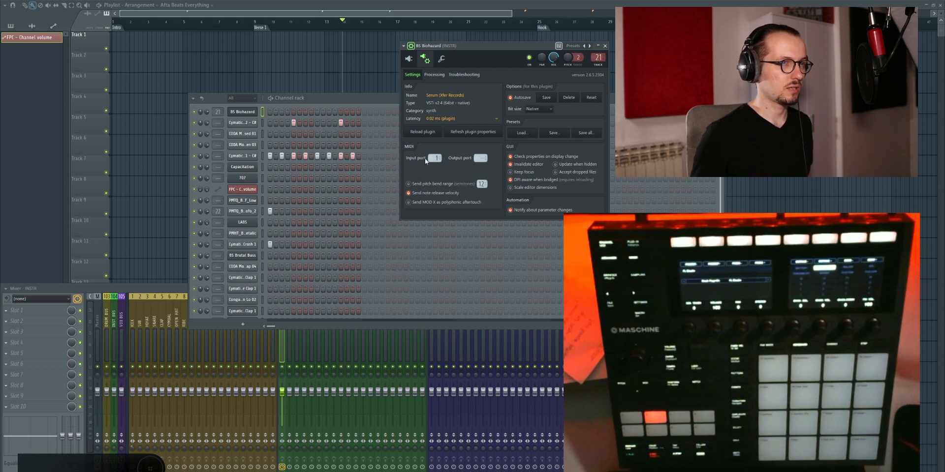
click(412, 59)
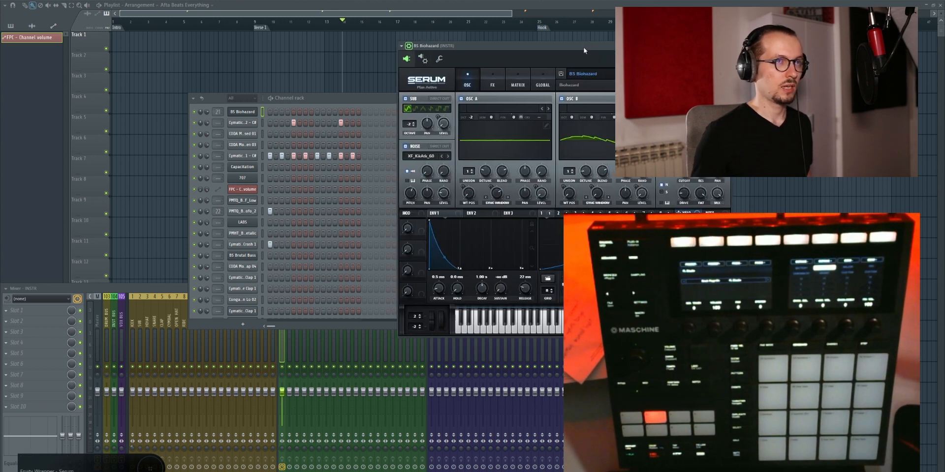
drag(583, 46, 347, 66)
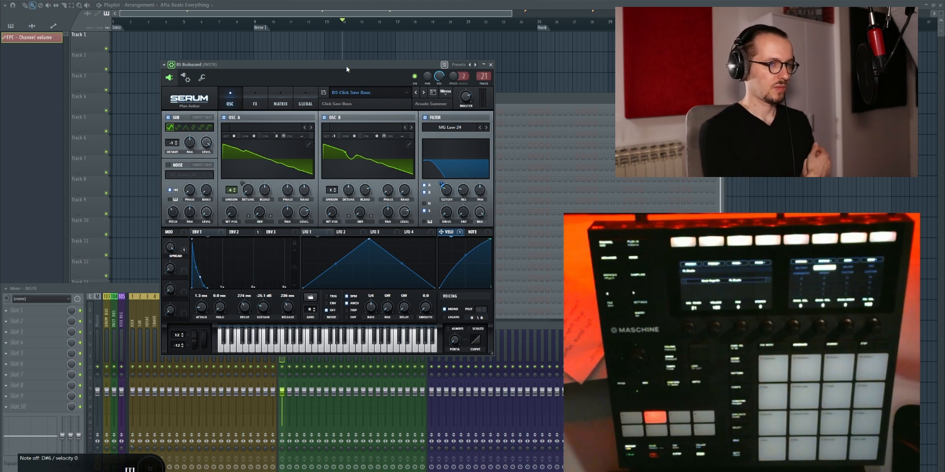
Step: Switch to File Explorer and open the Serum folder under AppData\Roaming\Xfer
key(super)
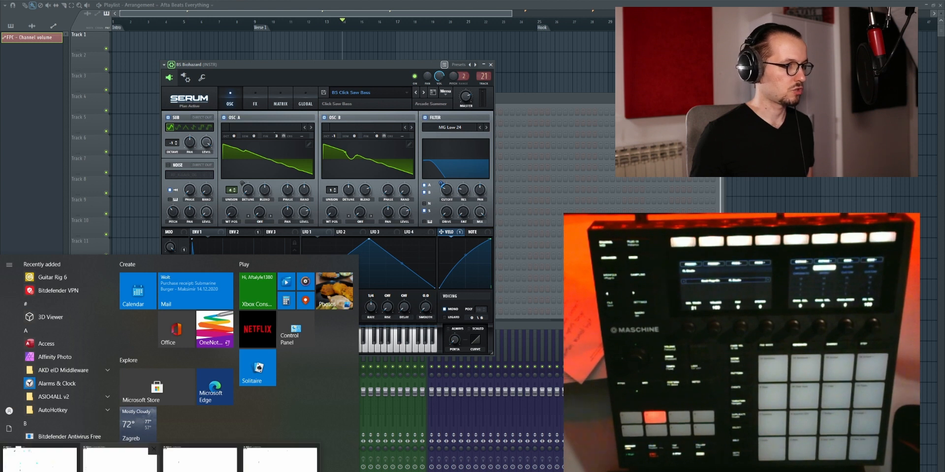
click(162, 457)
scroll(99, 306, down, 2)
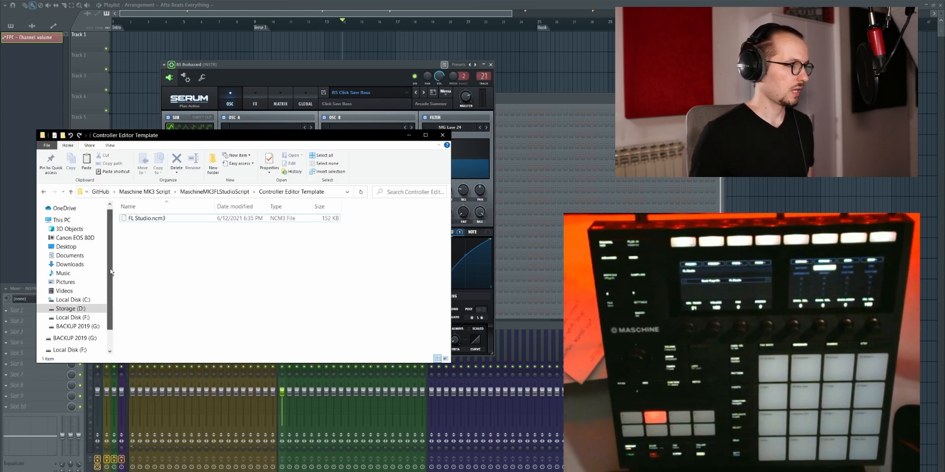
scroll(106, 314, up, 2)
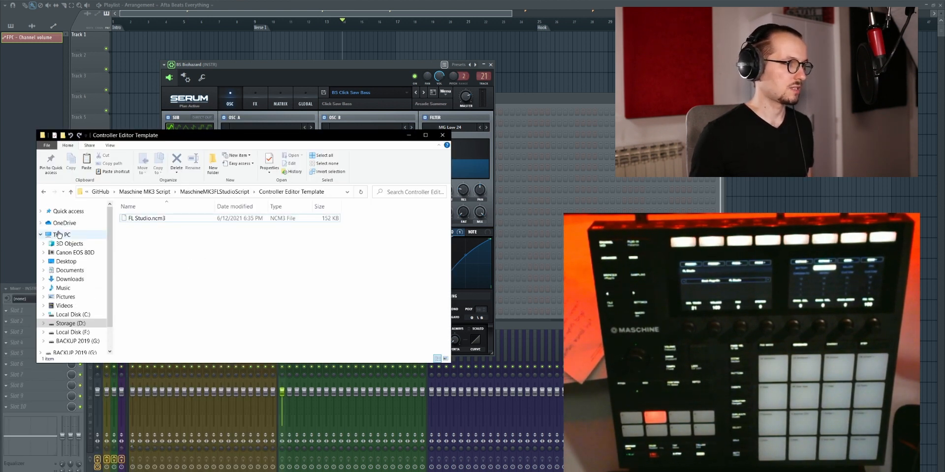
click(40, 236)
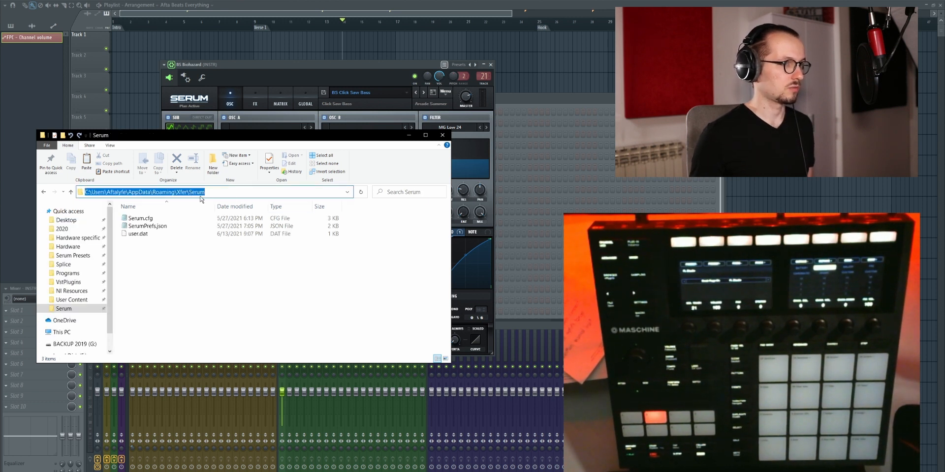
Step: Move the folder window up over the Serum plugin and open SerumPrefs.json in Notepad
drag(204, 135, 291, 113)
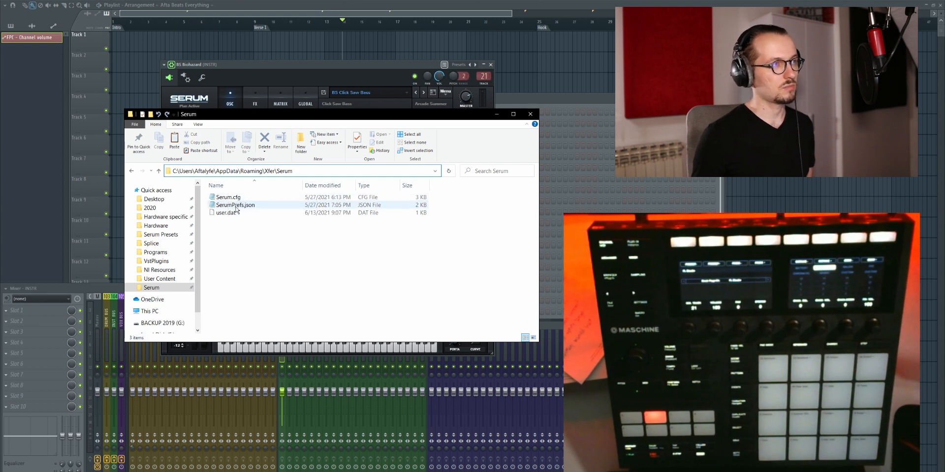
click(233, 198)
click(241, 205)
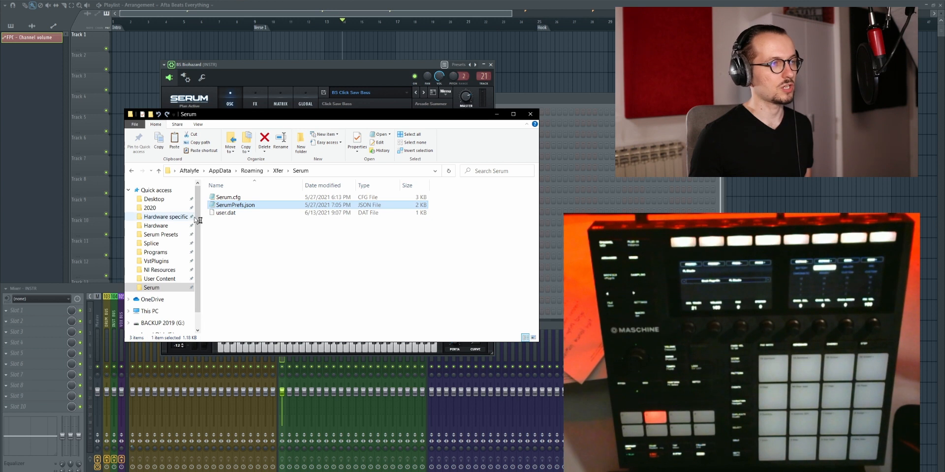
key(Return)
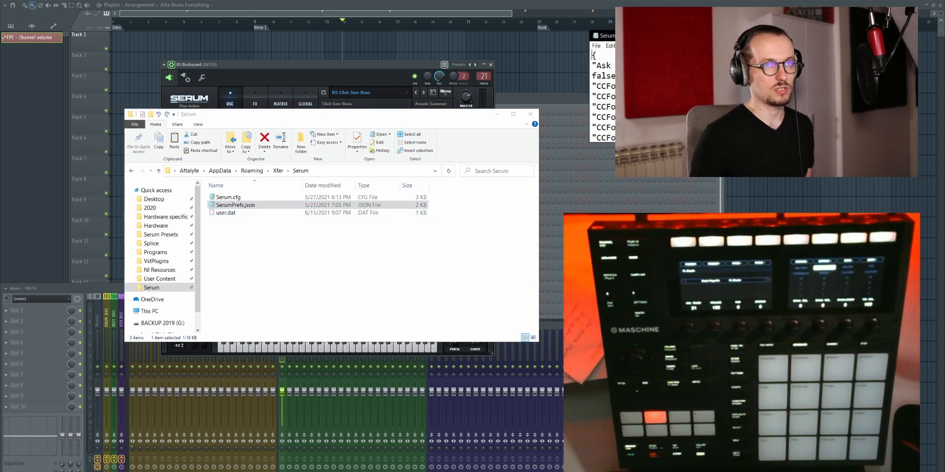
Step: Bring the Notepad window into clear view and highlight the CCForRocker Preset + and Preset - entries
drag(819, 290, 819, 292)
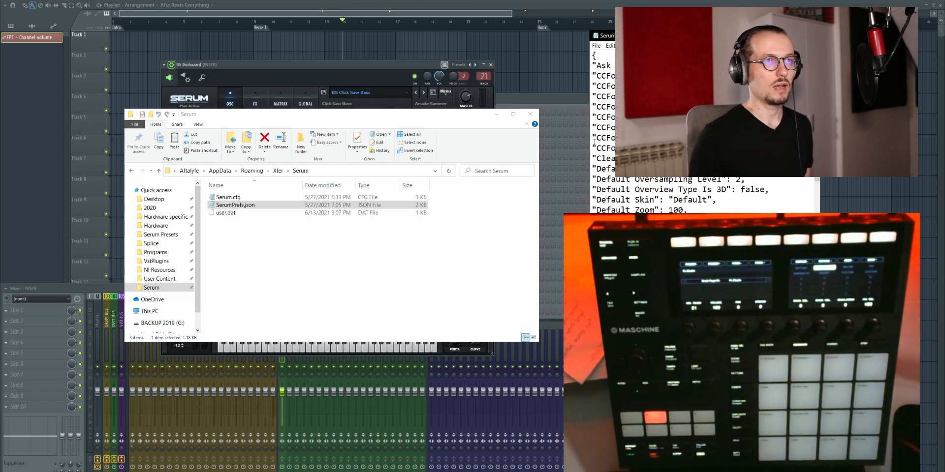
drag(592, 138, 679, 148)
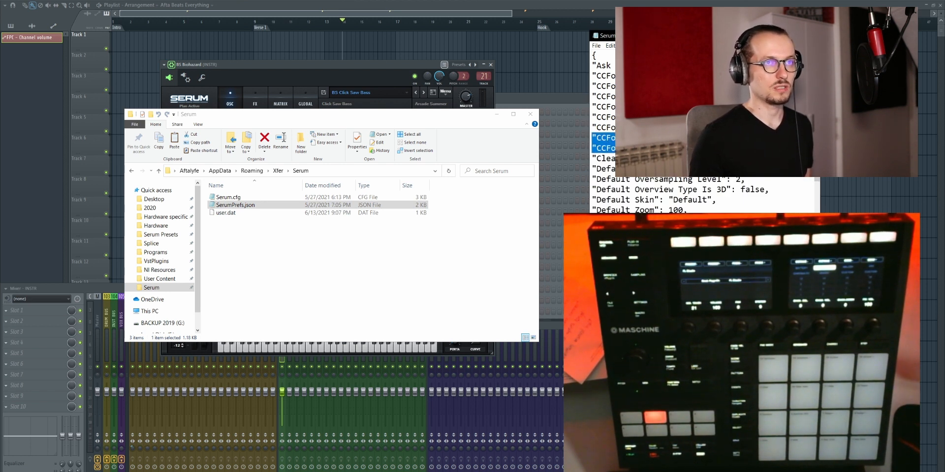
click(684, 148)
drag(592, 136, 679, 149)
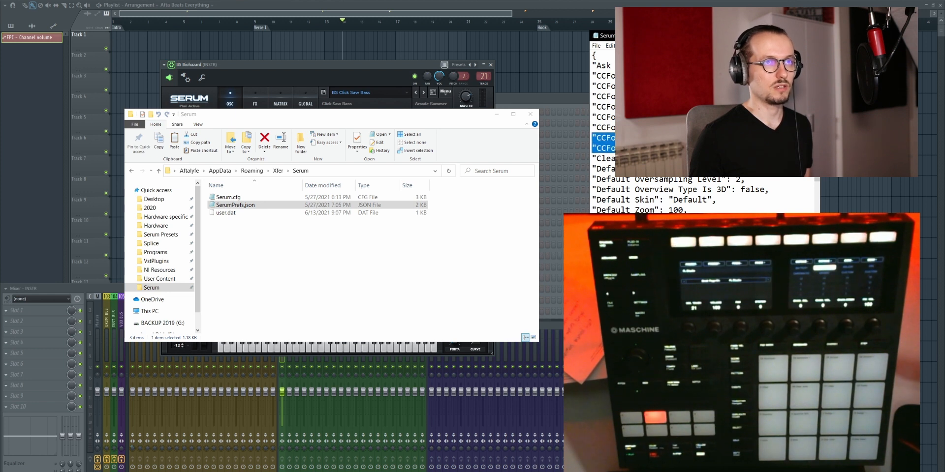
drag(748, 37, 363, 49)
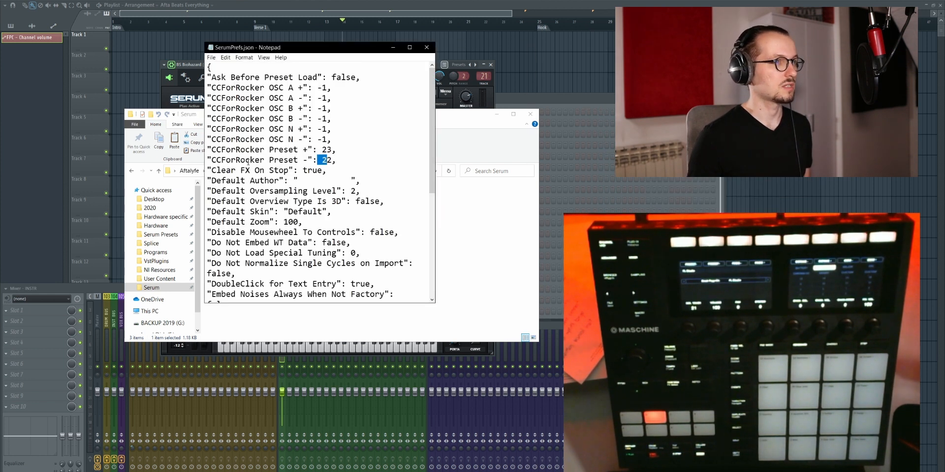
click(304, 150)
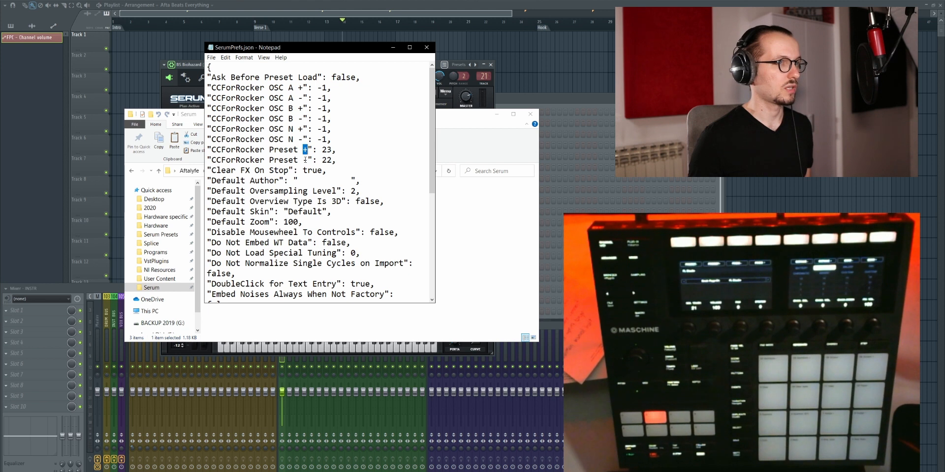
drag(318, 160, 329, 163)
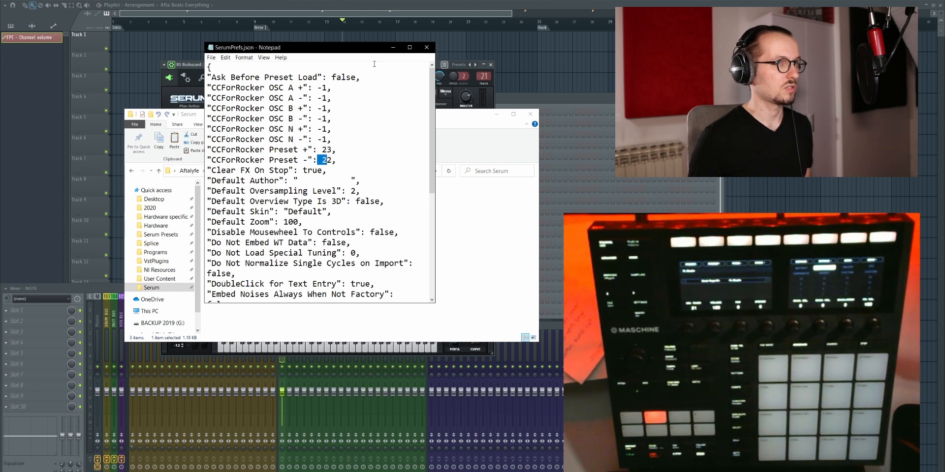
Step: Save and close SerumPrefs.json, and minimize the Serum folder window
click(211, 58)
click(224, 98)
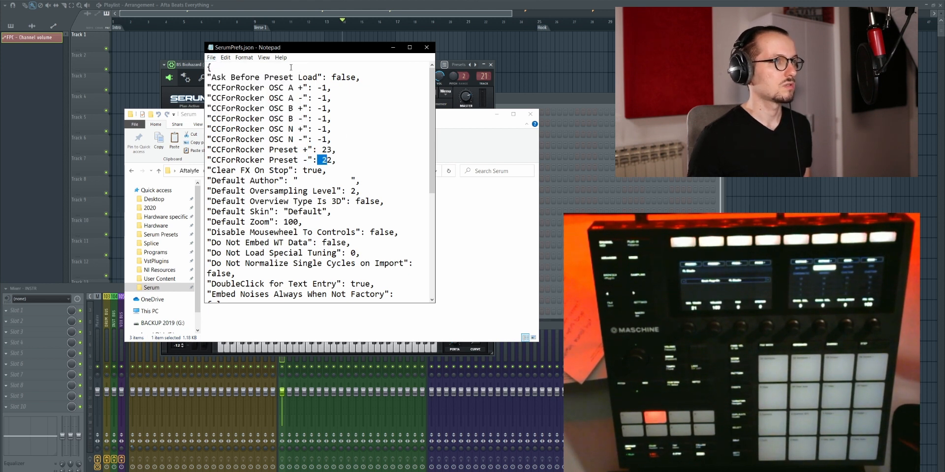
click(427, 48)
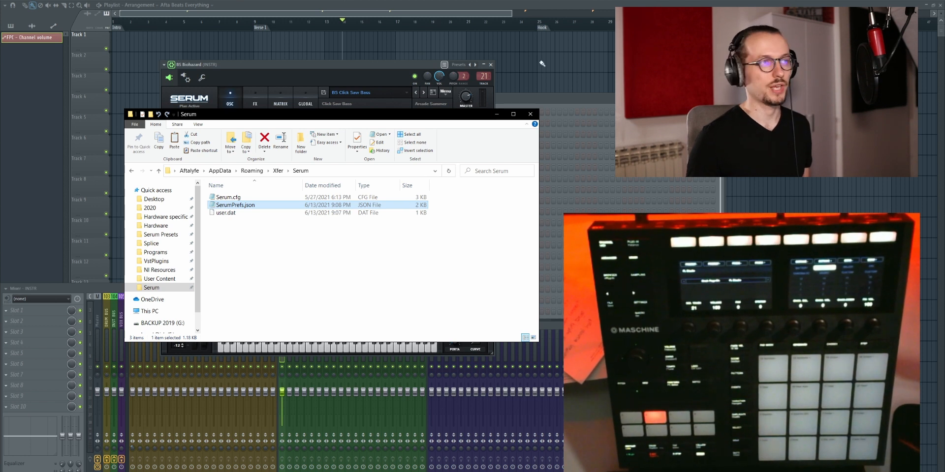
click(497, 114)
Step: Review the MIDI input port of the BS Biohazard plugin once more, return to its Serum interface and close the plugin window
drag(316, 64, 285, 48)
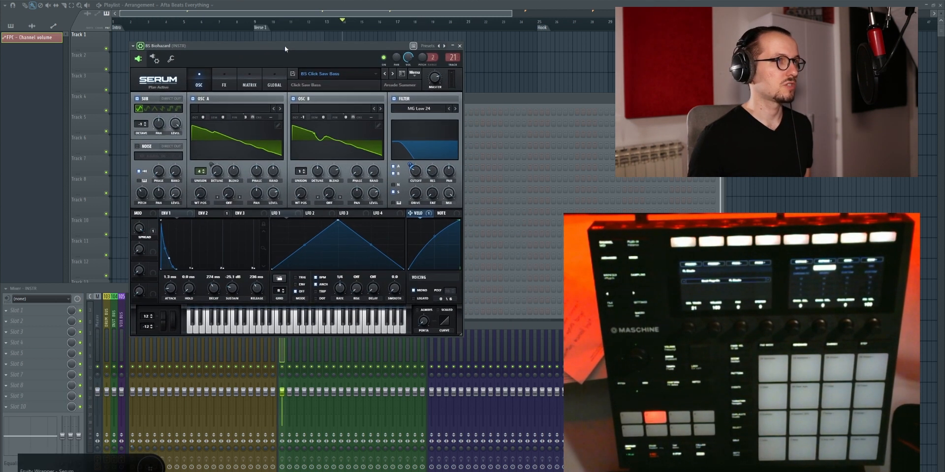
click(154, 62)
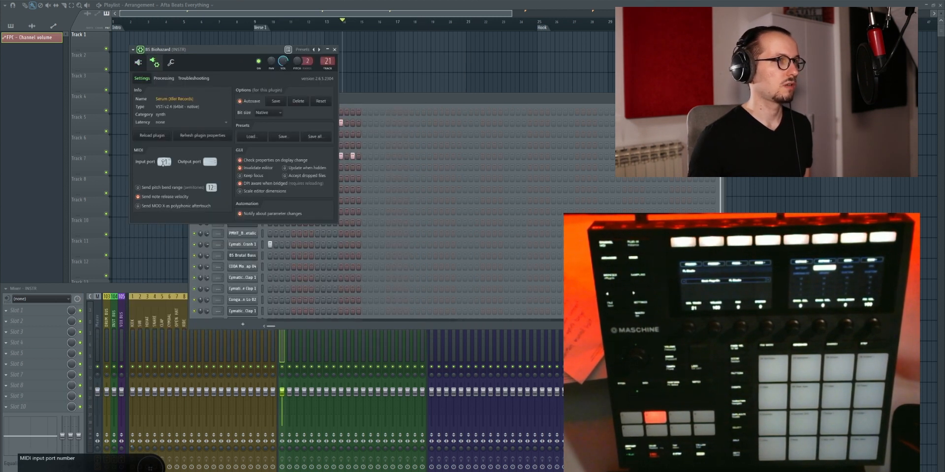
click(138, 62)
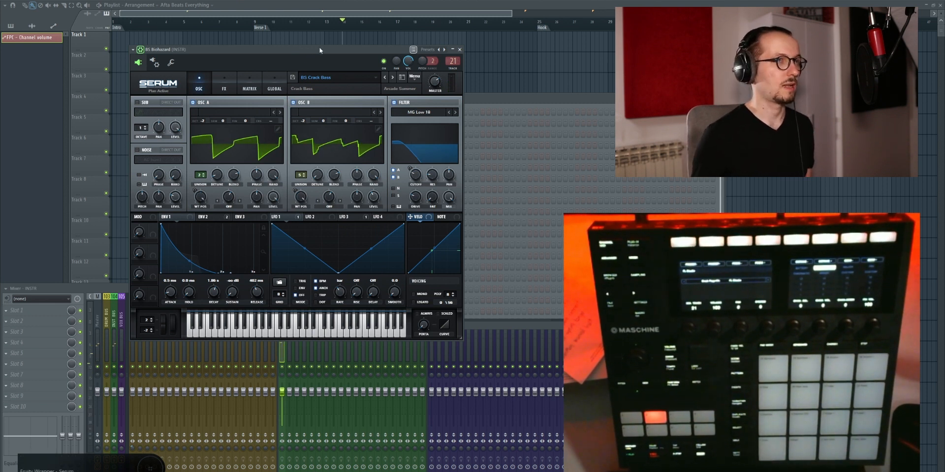
drag(319, 48, 377, 50)
click(517, 51)
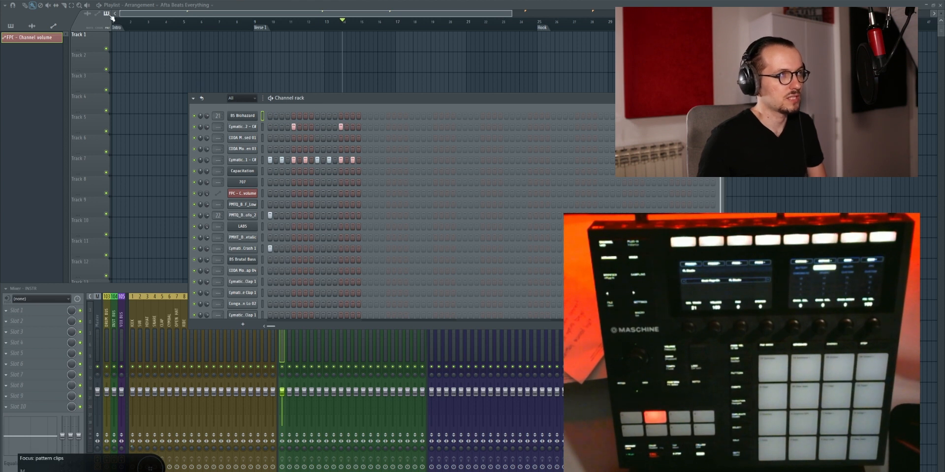
Step: Add a new channel with the Cherry Audio DCO-106 synthesizer
click(28, 0)
mouse_move(50, 4)
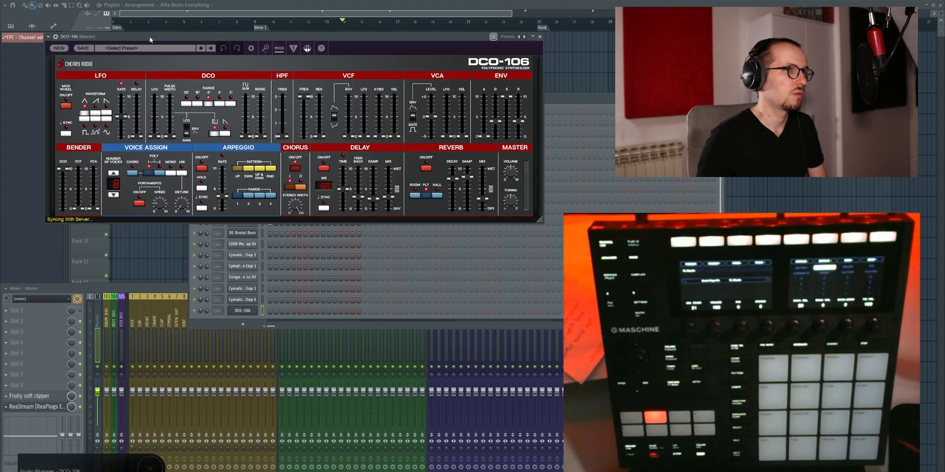
drag(152, 52, 222, 64)
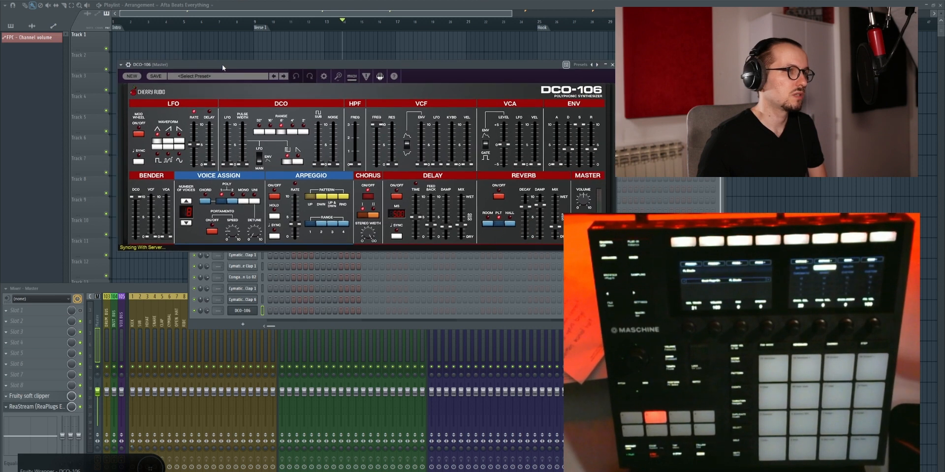
Step: Look at the MIDI input port in the DCO-106 wrapper settings and return to the synthesizer interface
click(127, 65)
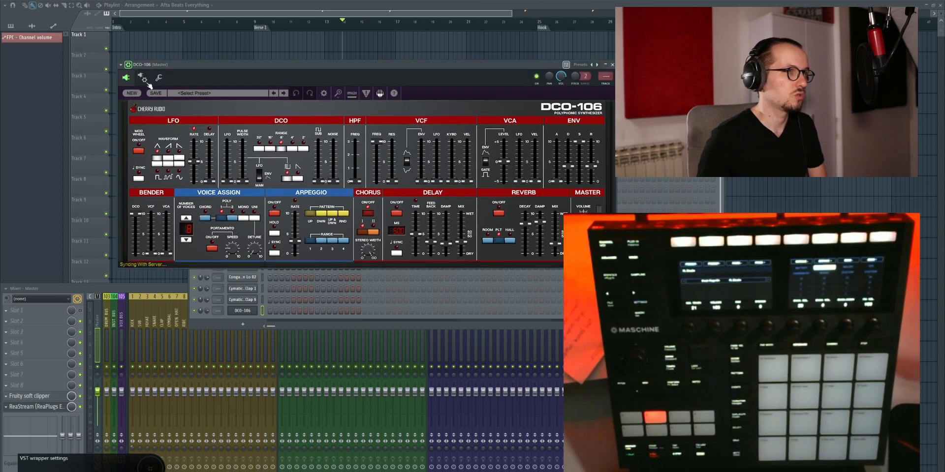
click(141, 76)
click(141, 77)
click(140, 77)
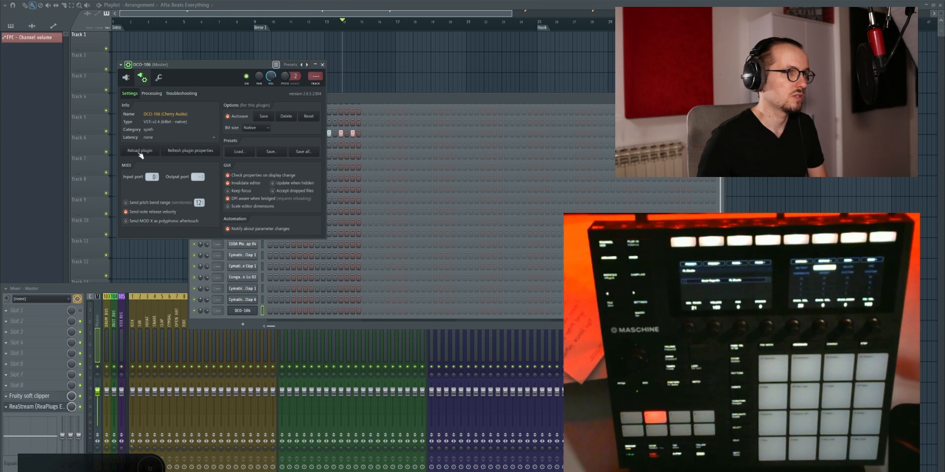
click(127, 77)
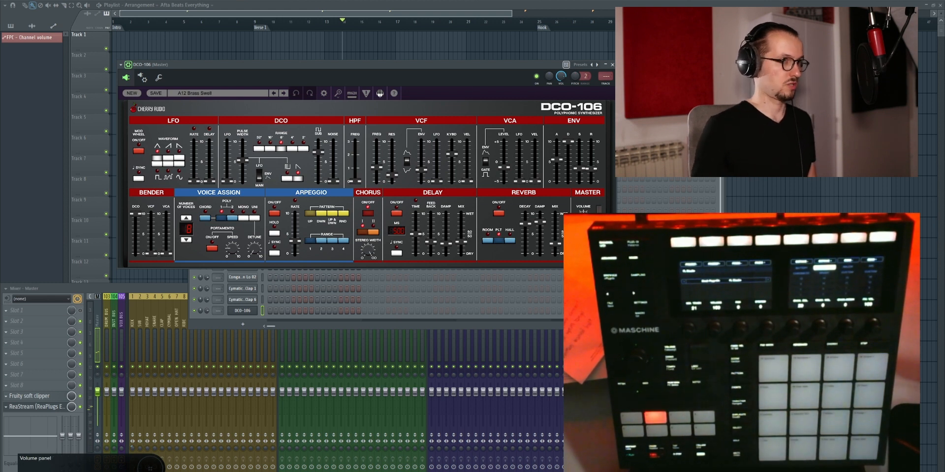
Step: Review the DCO-106 MIDI input port again, move the Channel rack clear of the plugin window and return to the synthesizer interface
click(142, 78)
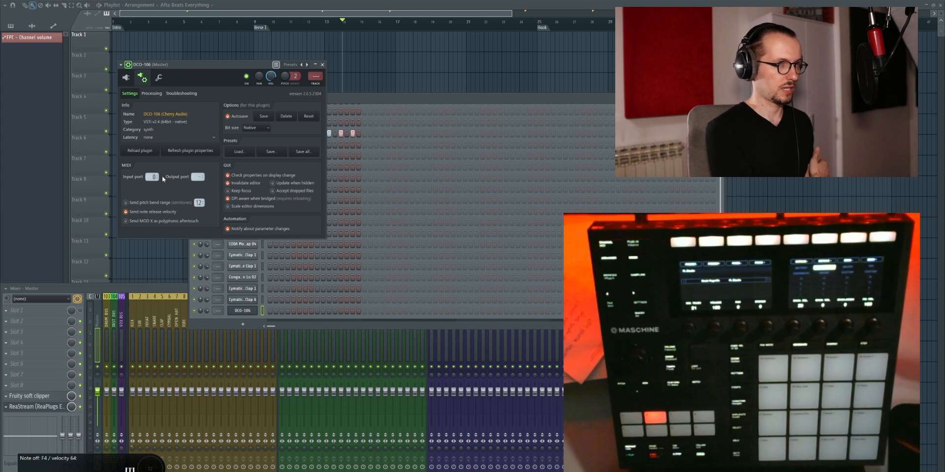
drag(361, 102, 525, 65)
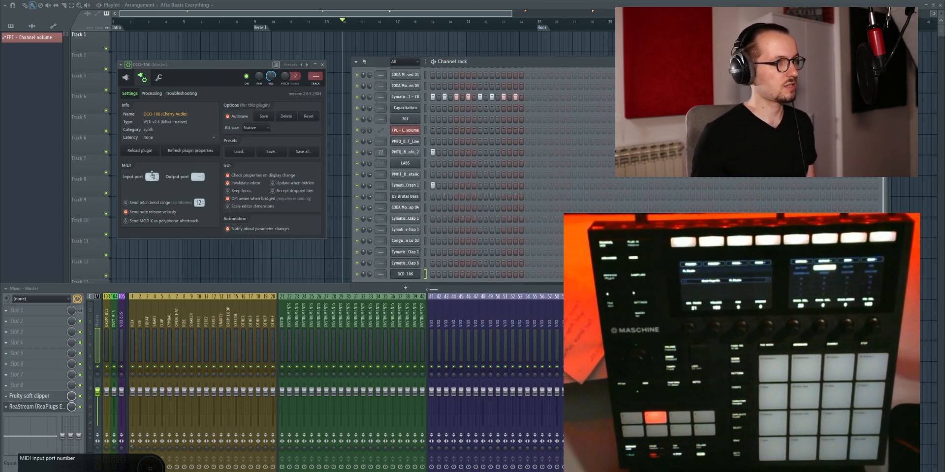
click(130, 78)
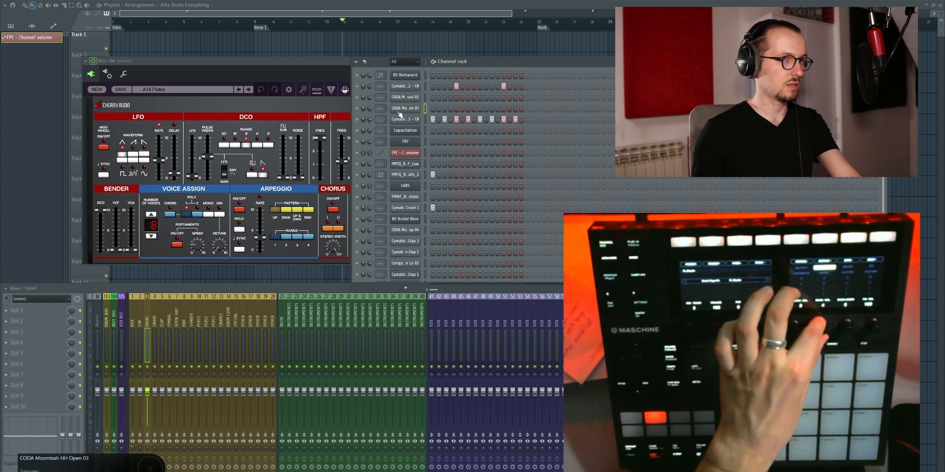
Step: Open the CODA Moombah HH Open 03 channel, view its envelope and miscellaneous settings and move its window over the DCO-106
click(412, 110)
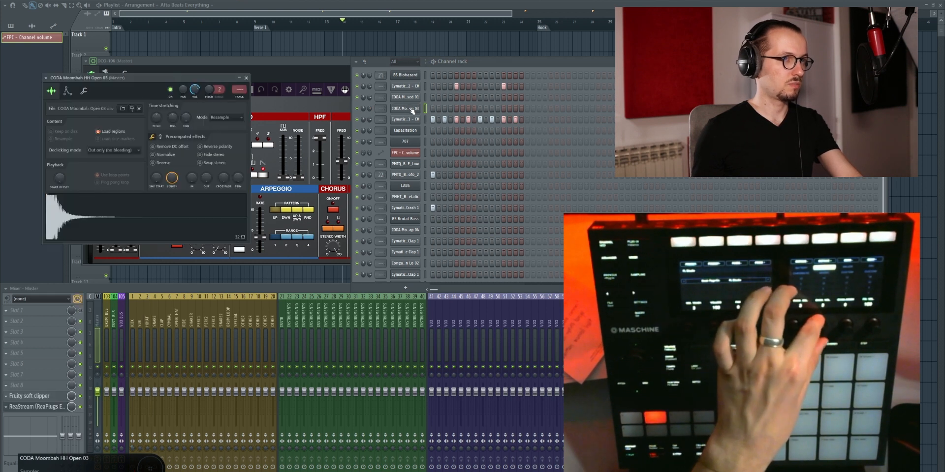
click(68, 92)
click(83, 91)
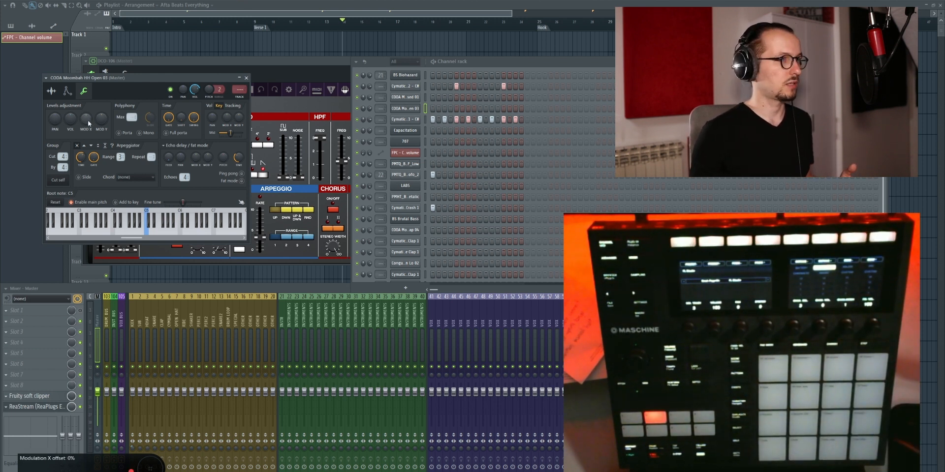
drag(85, 79, 156, 92)
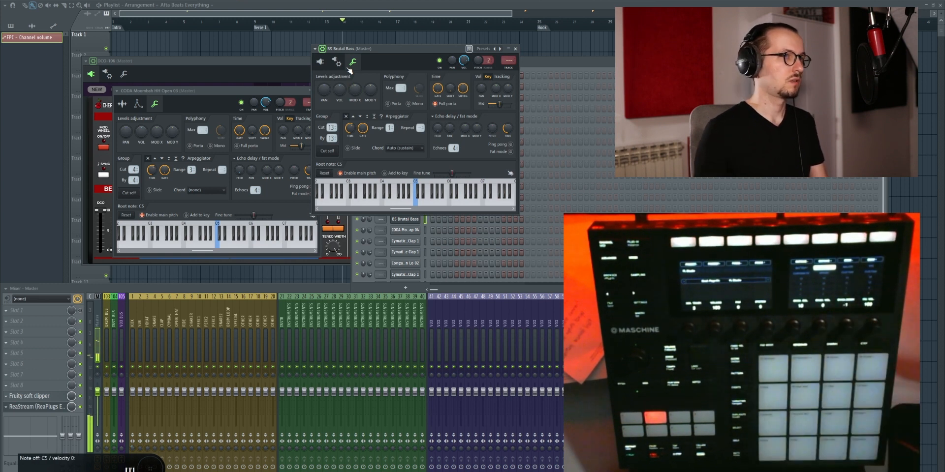
Step: Close the CODA Moombah HH Open 03 and BS Brutal Bass channel windows
click(178, 95)
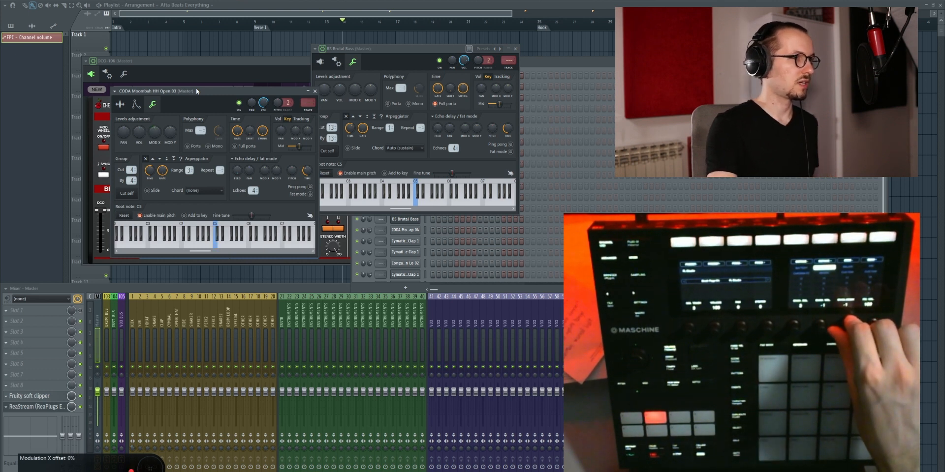
click(315, 91)
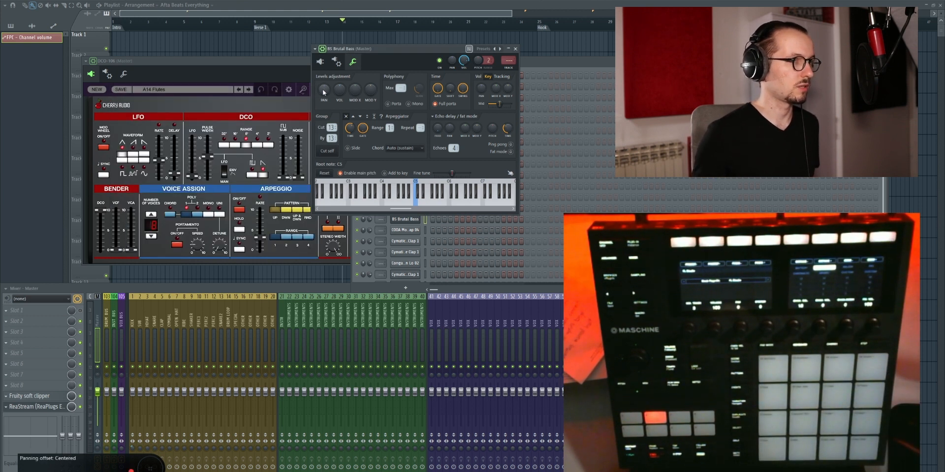
click(515, 48)
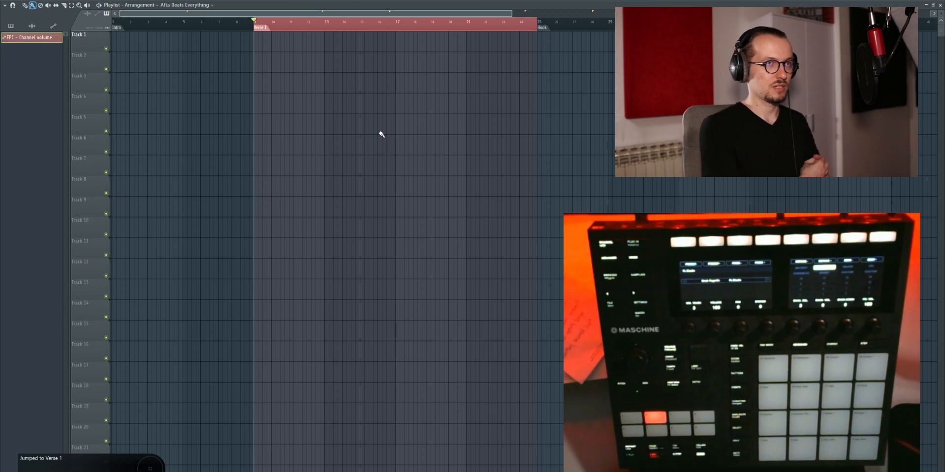
right_click(233, 28)
click(244, 32)
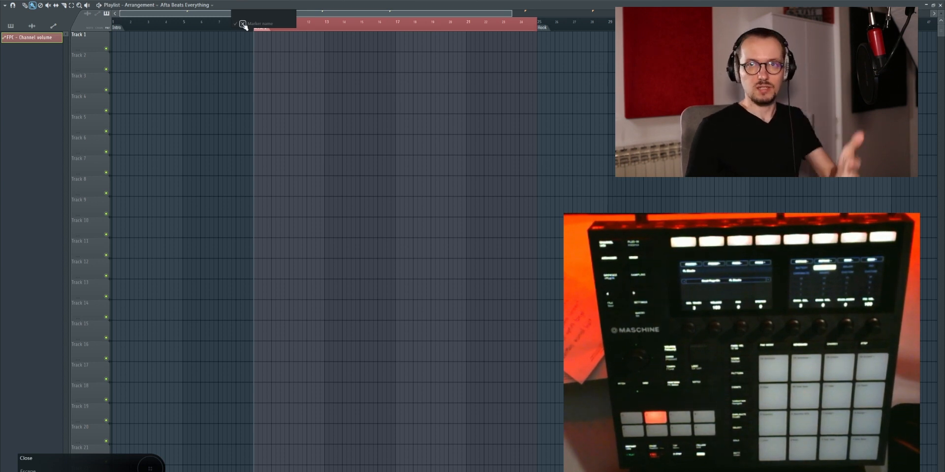
click(244, 25)
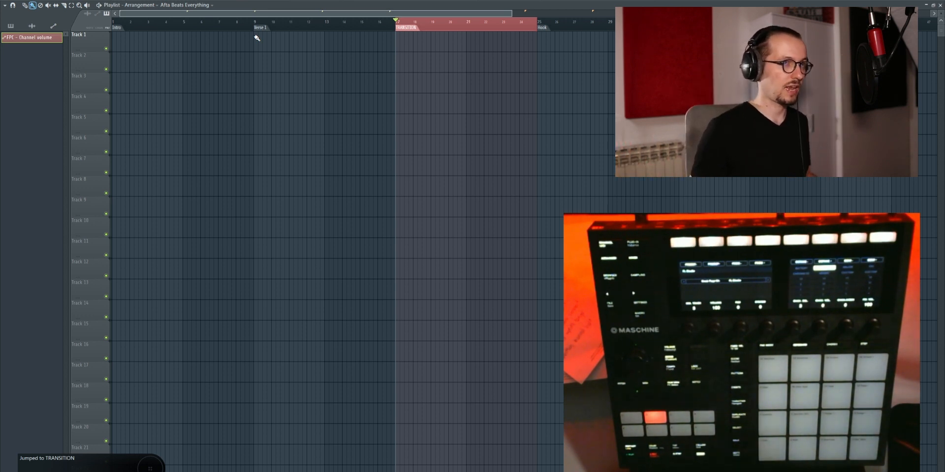
Step: Play the arrangement briefly from the TRANSITION marker, stop it and jump through the following playlist markers, including Verse 3/Bridge
key(space)
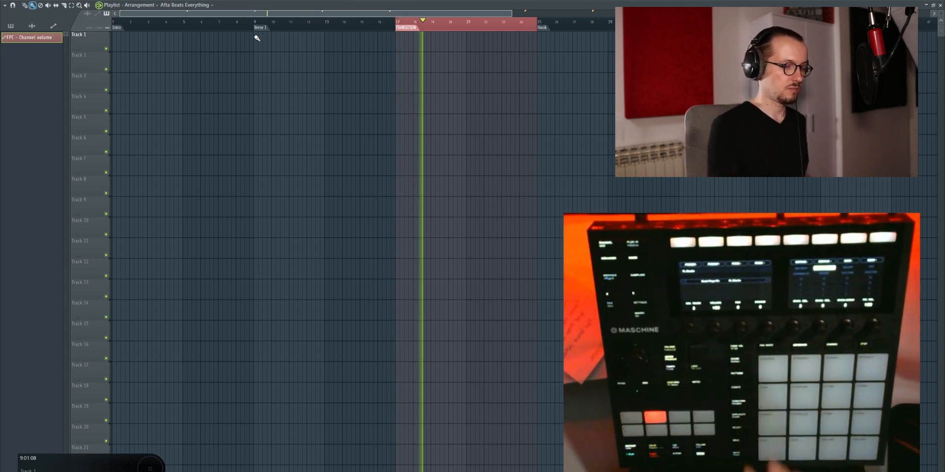
key(space)
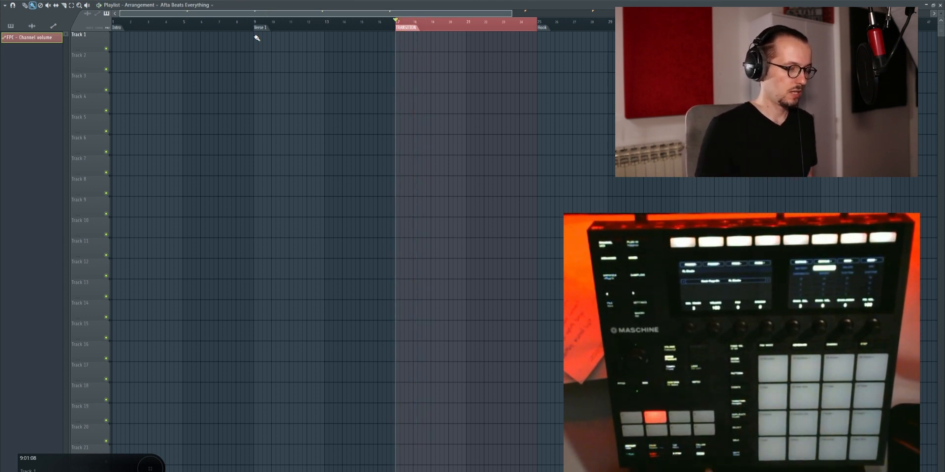
key(alt+KP_Multiply)
key(alt+KP_Multiply)
key(alt+KP_Multiply)
key(alt+KP_Multiply)
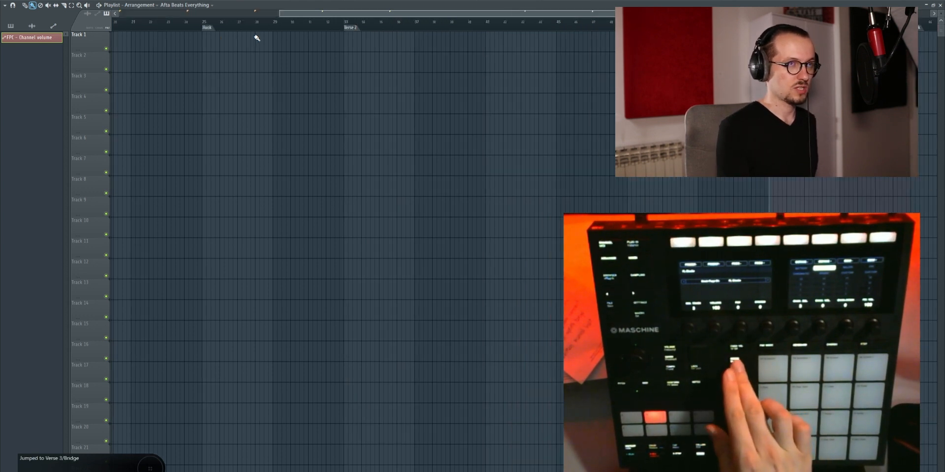
key(alt+KP_Multiply)
key(alt+KP_Multiply)
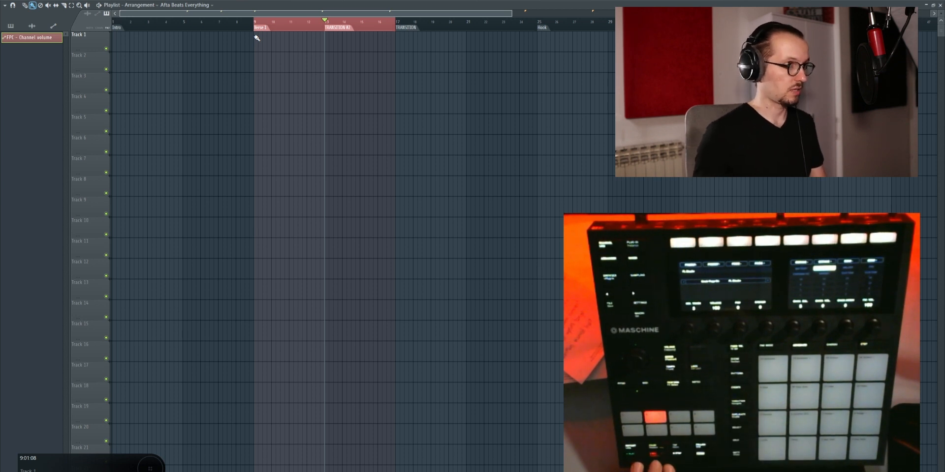
Step: Play from the TRANSITION #2 marker, record a pad-played part into Pattern 2 on Track 2 and play it back
key(space)
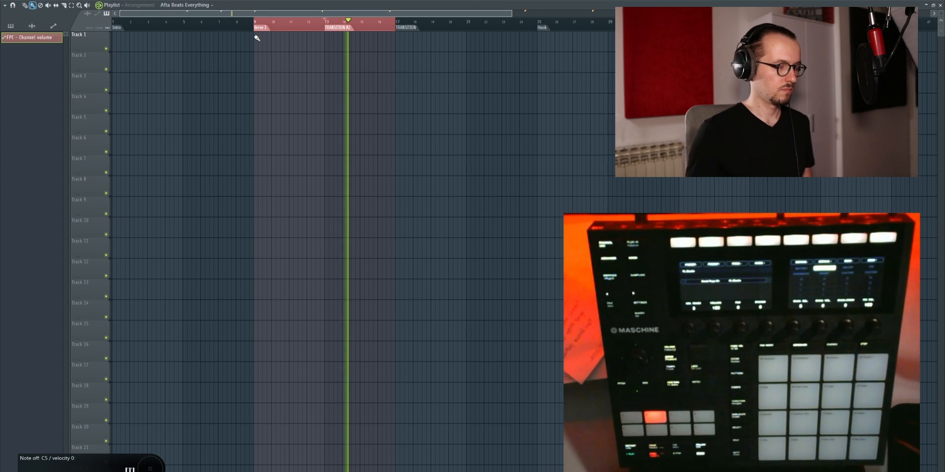
key(space)
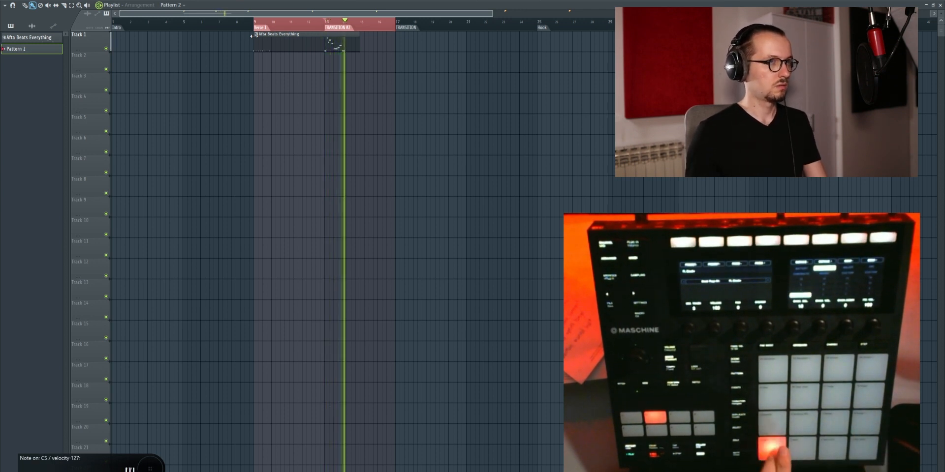
key(space)
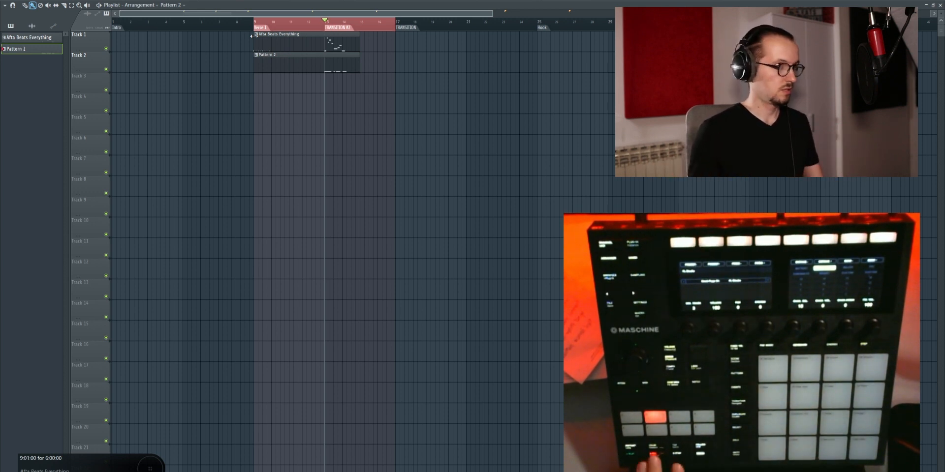
key(space)
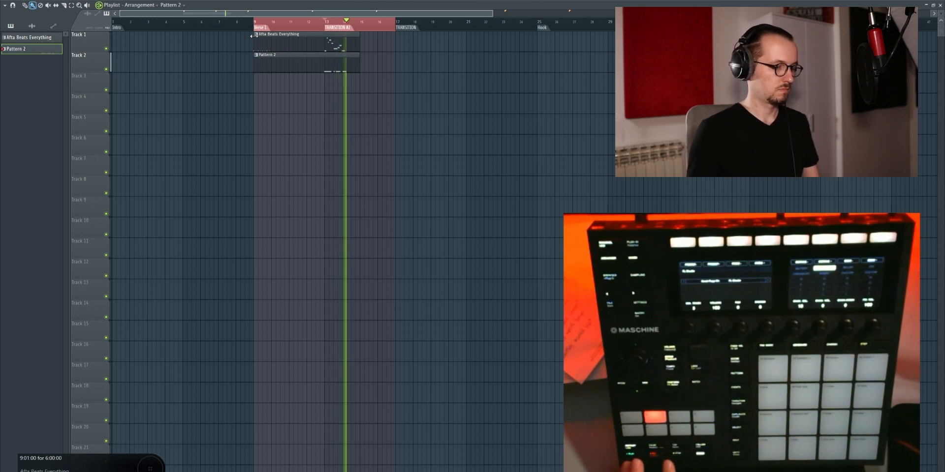
key(space)
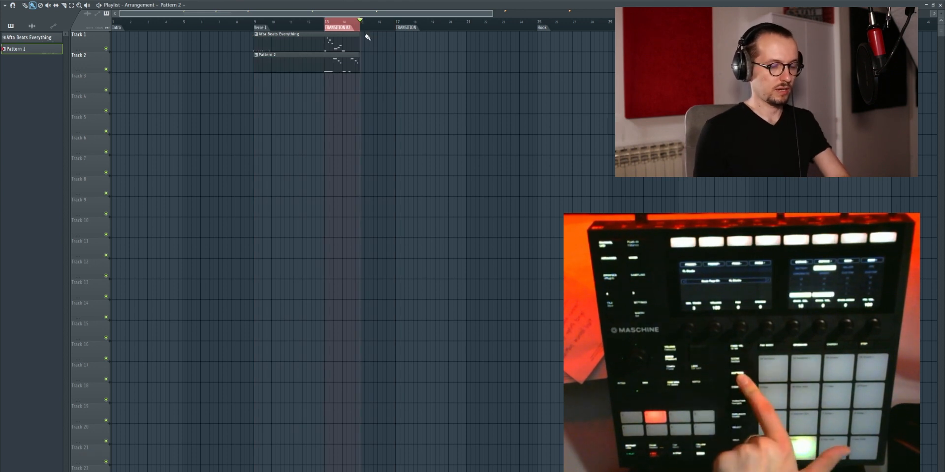
Step: Switch back and forth between the playlist and the piano roll of BS Brutal Bass to view the recorded notes
key(F7)
key(F7)
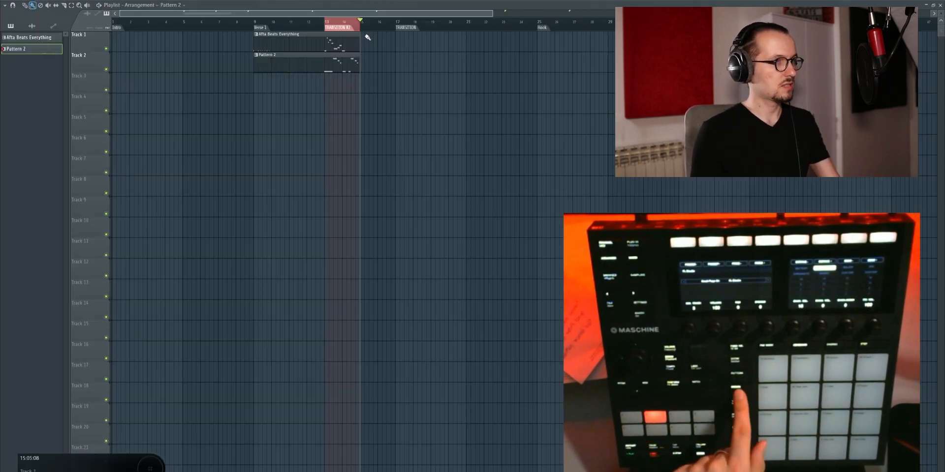
key(F7)
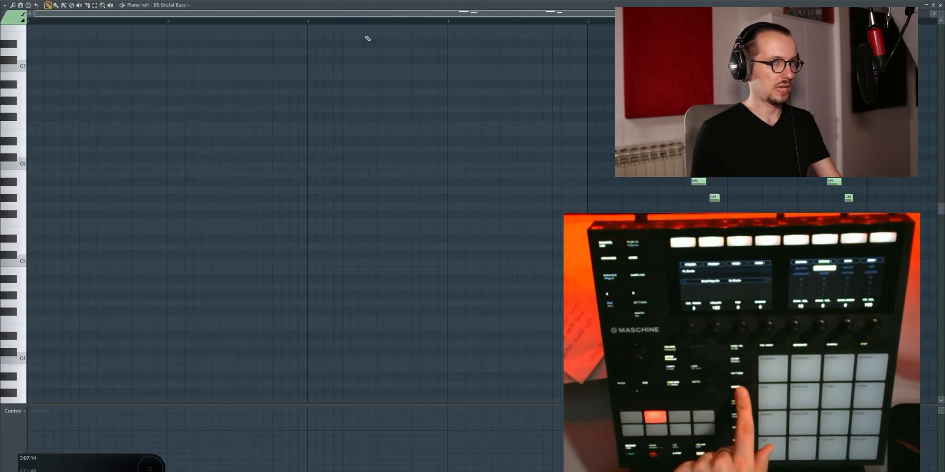
key(F7)
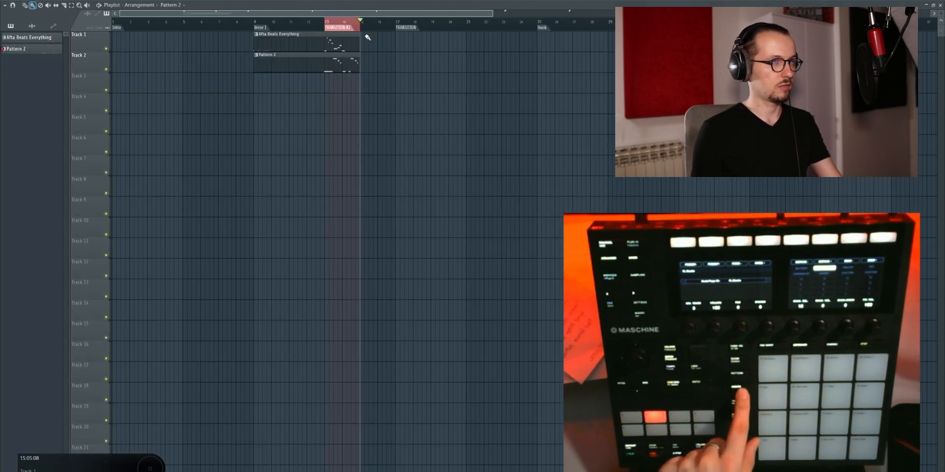
key(F7)
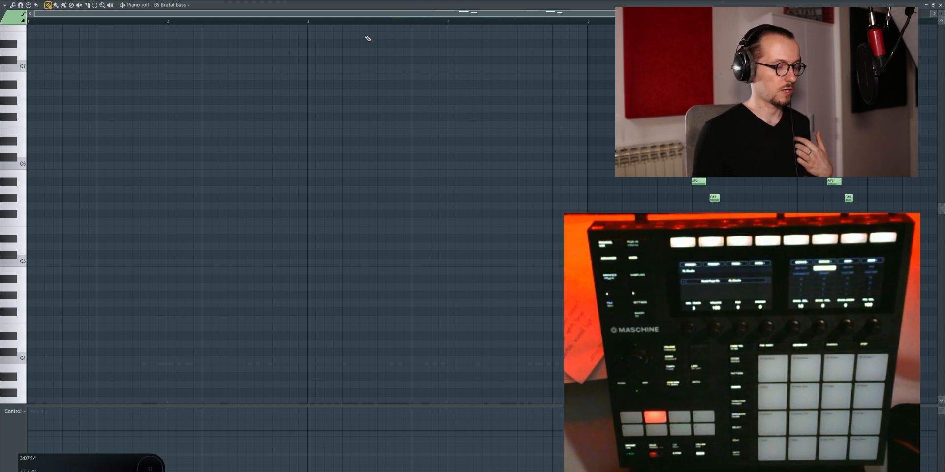
key(F7)
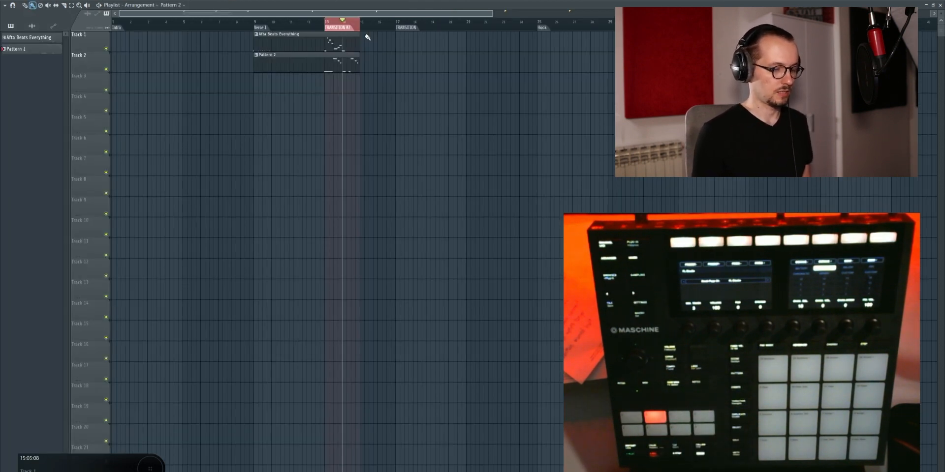
key(F7)
key(F7)
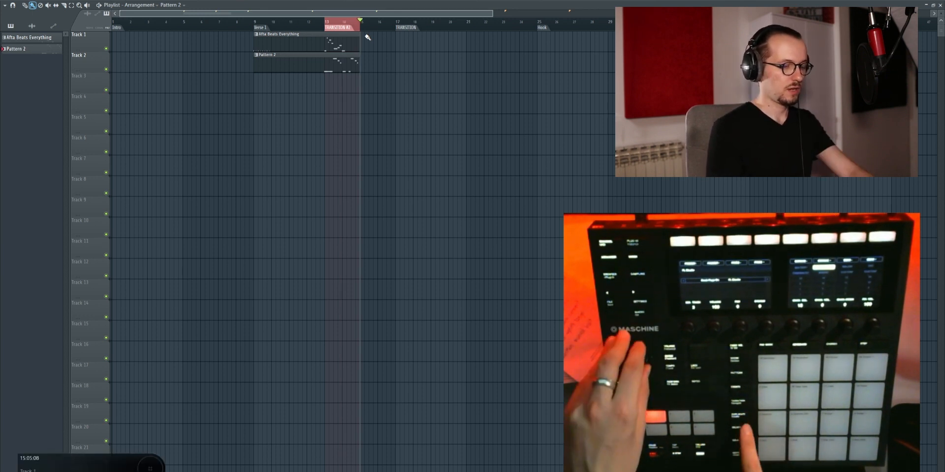
Step: Copy the Afta Beats Everything and Pattern 2 clips and paste them at the Intro marker on Tracks 1 and 2
key(ctrl+a)
key(ctrl+c)
key(ctrl+v)
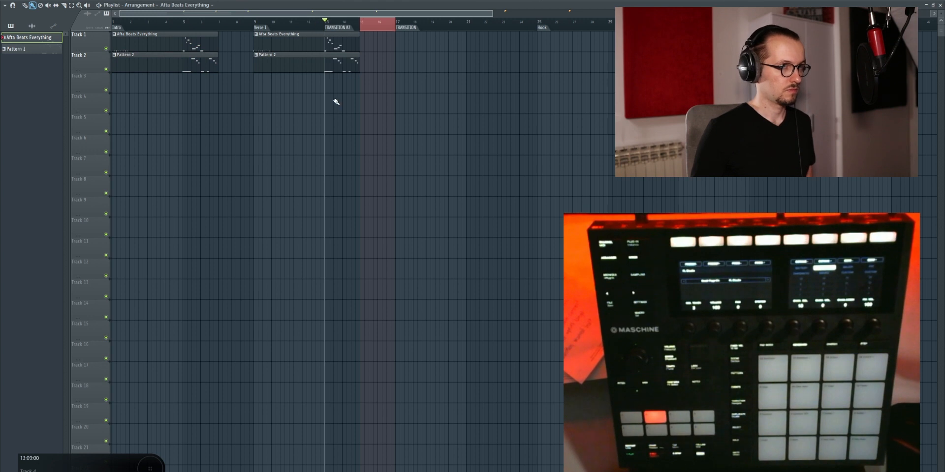
Step: Try duplicating the Verse 1 clips on Tracks 1 and 2 by the selected two-bar range, undo it and clear the time selection
drag(334, 99, 345, 39)
key(ctrl+b)
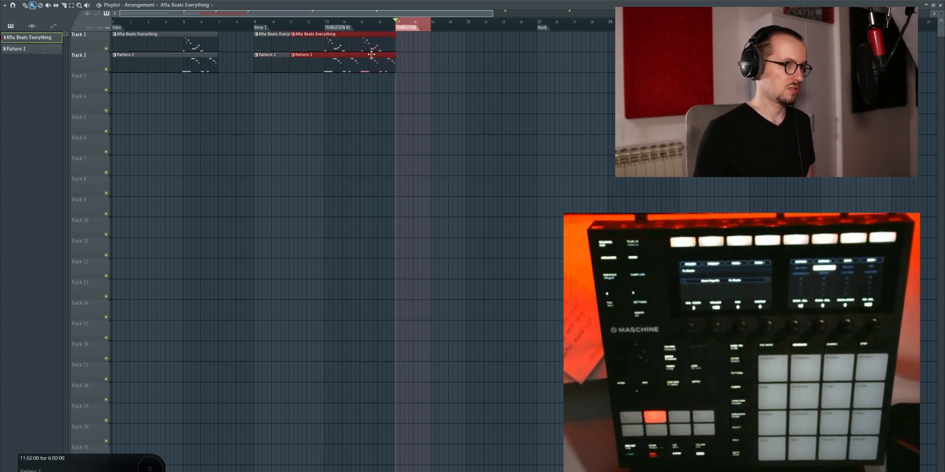
key(ctrl+z)
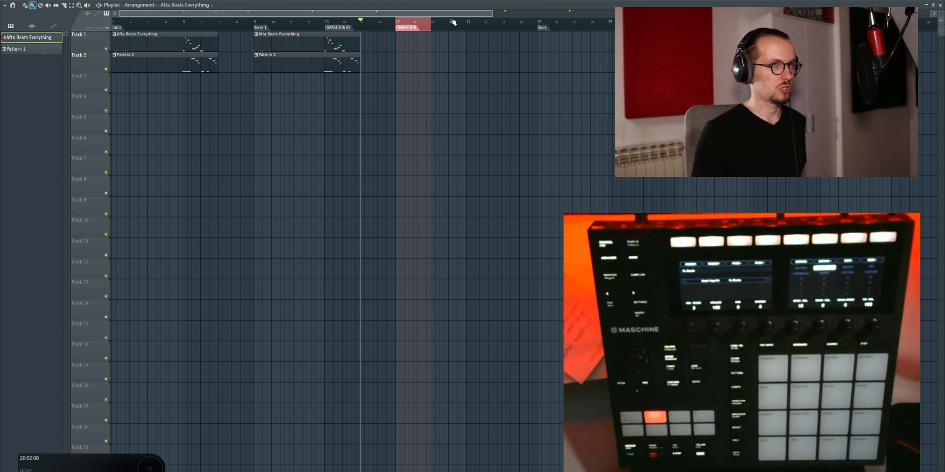
click(422, 18)
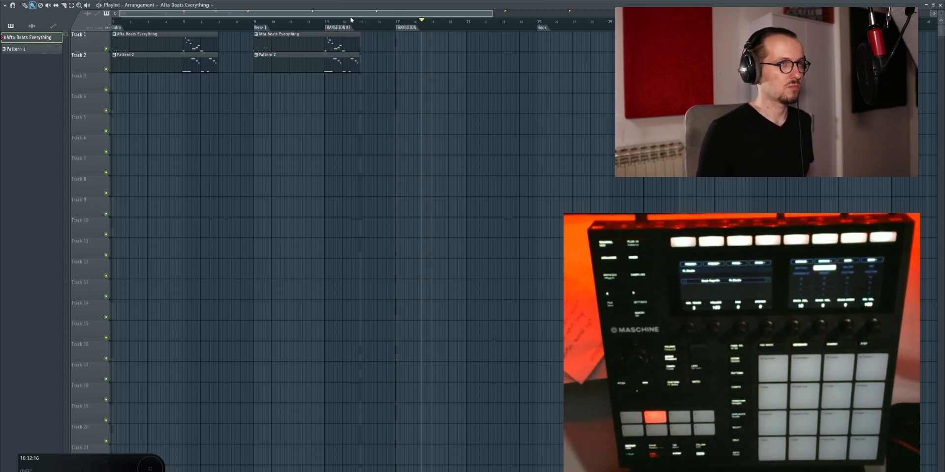
Step: Delete the Afta Beats Everything and Pattern 2 clips at the Intro marker on Tracks 1 and 2
click(326, 21)
click(185, 21)
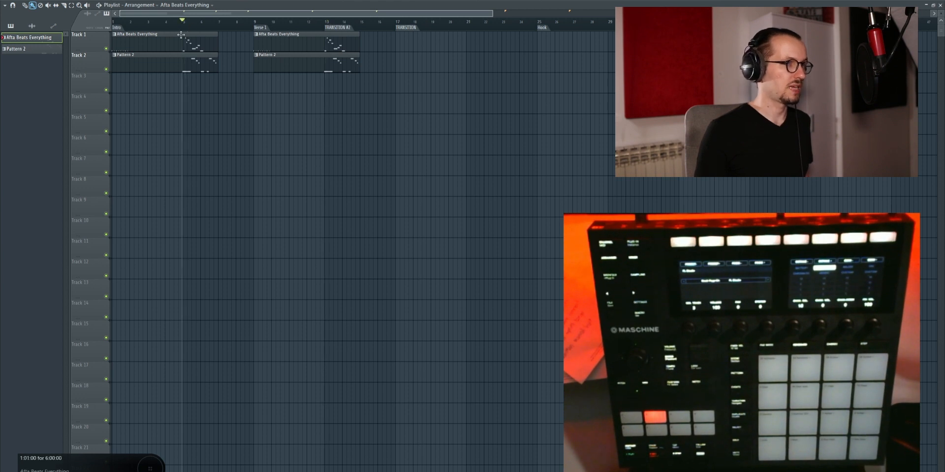
drag(175, 50, 150, 34)
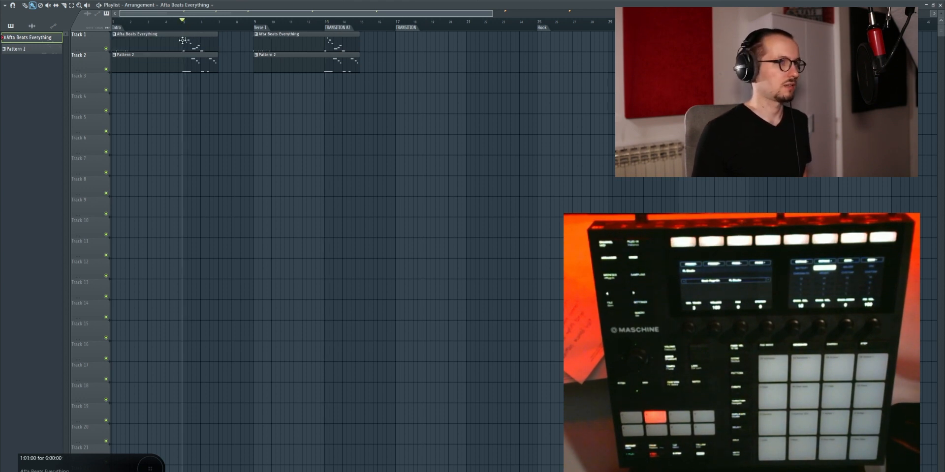
right_click(184, 40)
right_click(190, 60)
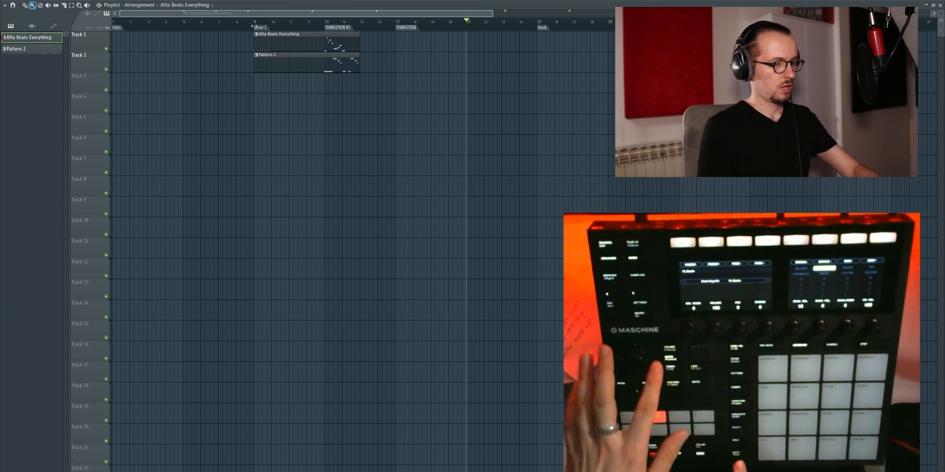
Step: Show the mixer below the playlist and briefly start and stop song playback from the Intro marker
key(F9)
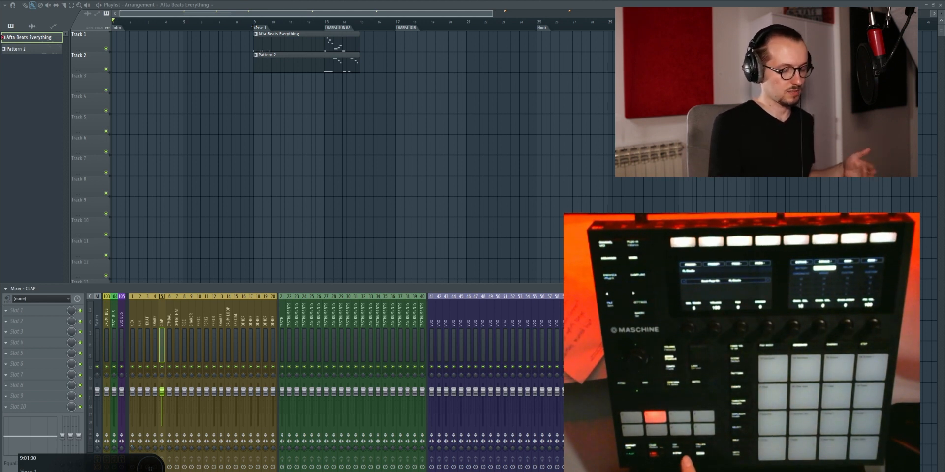
key(space)
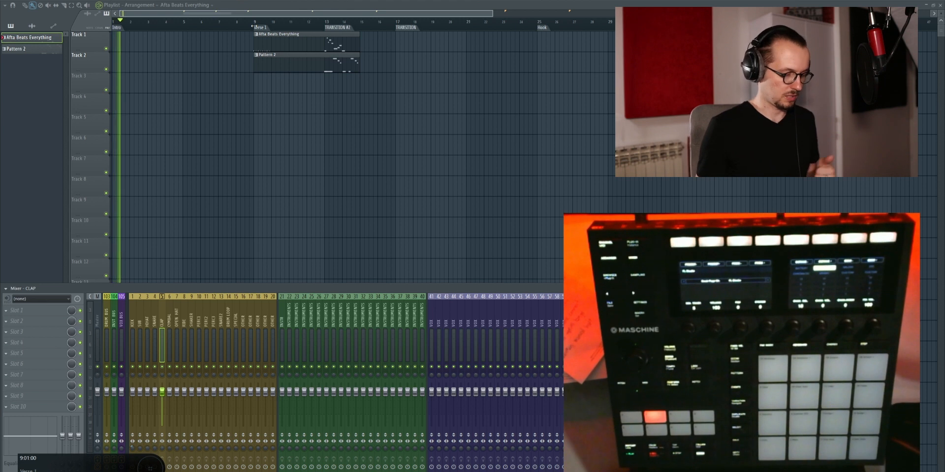
key(space)
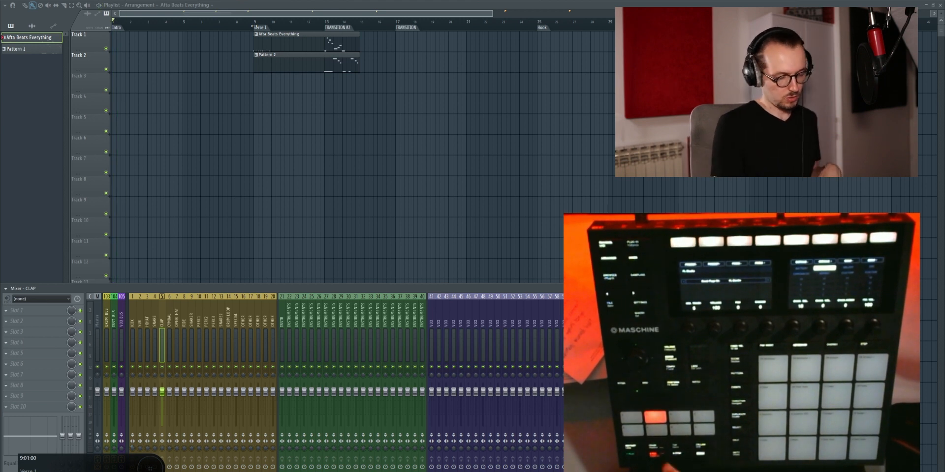